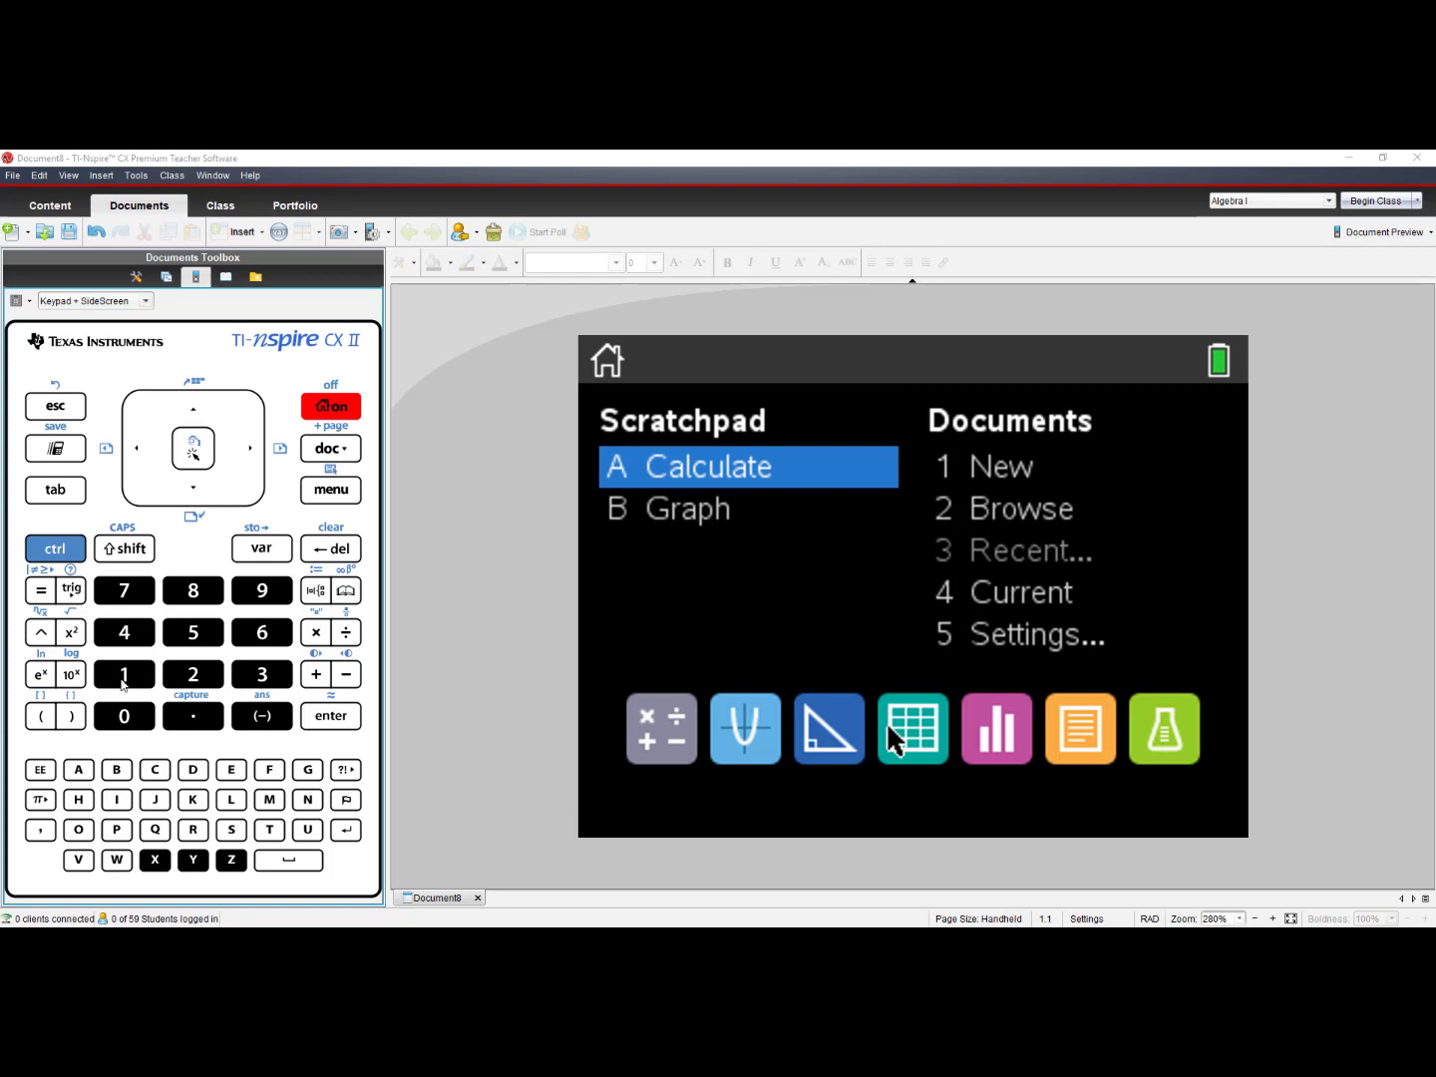
Create a new document and add a Graphs page to it
key(1)
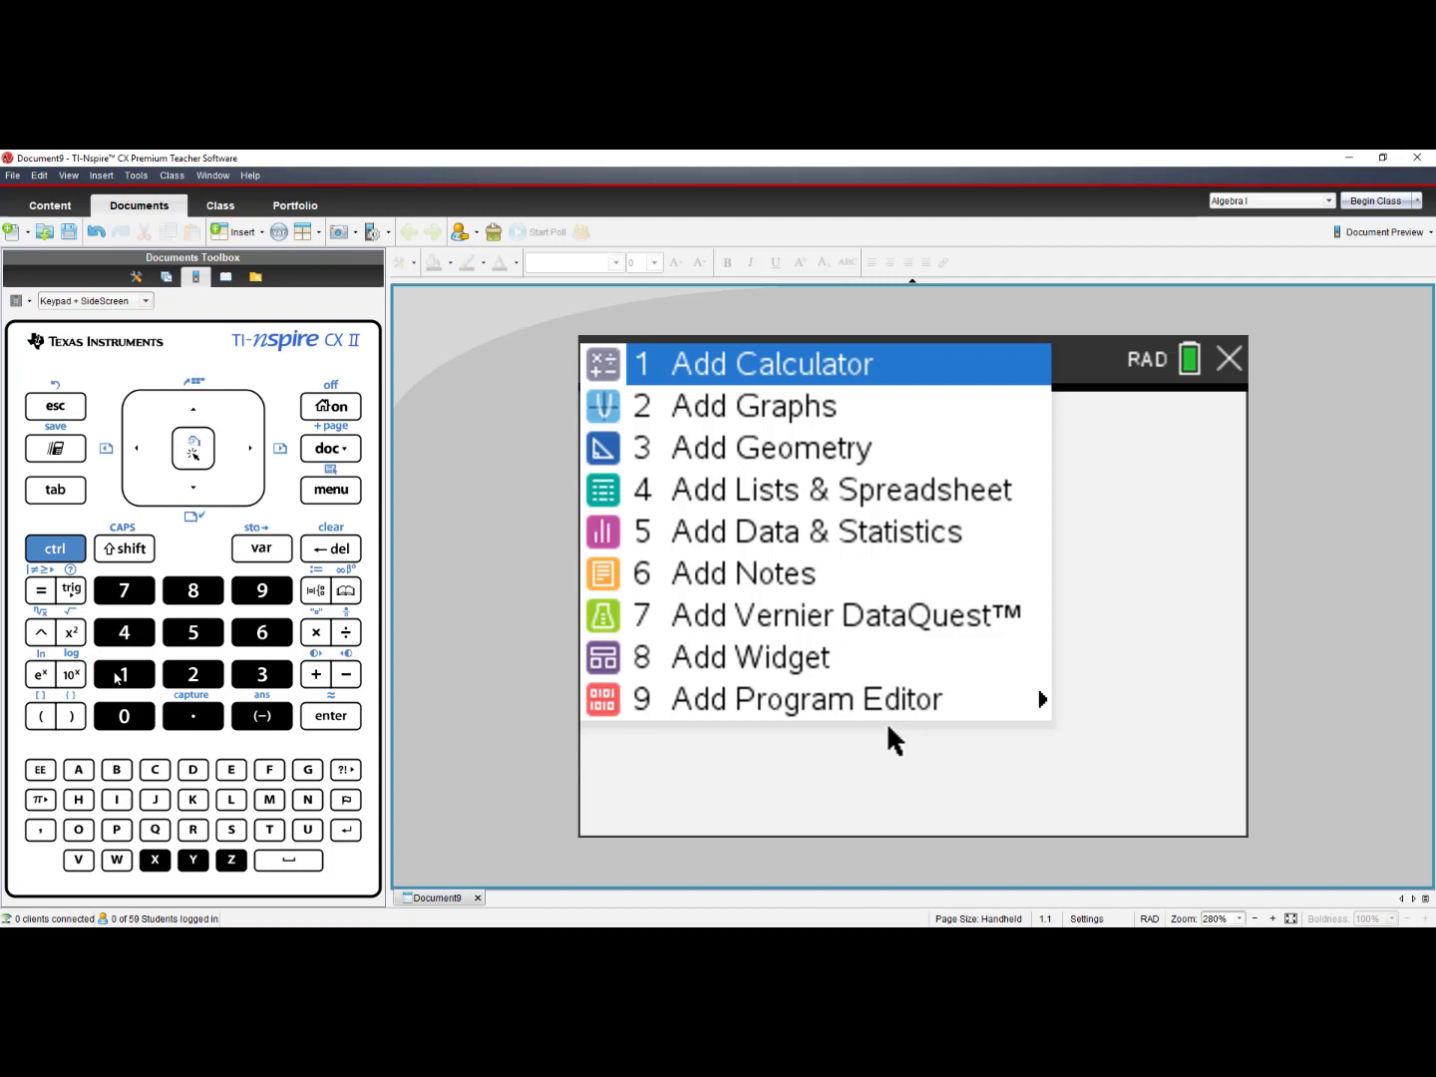
key(Down)
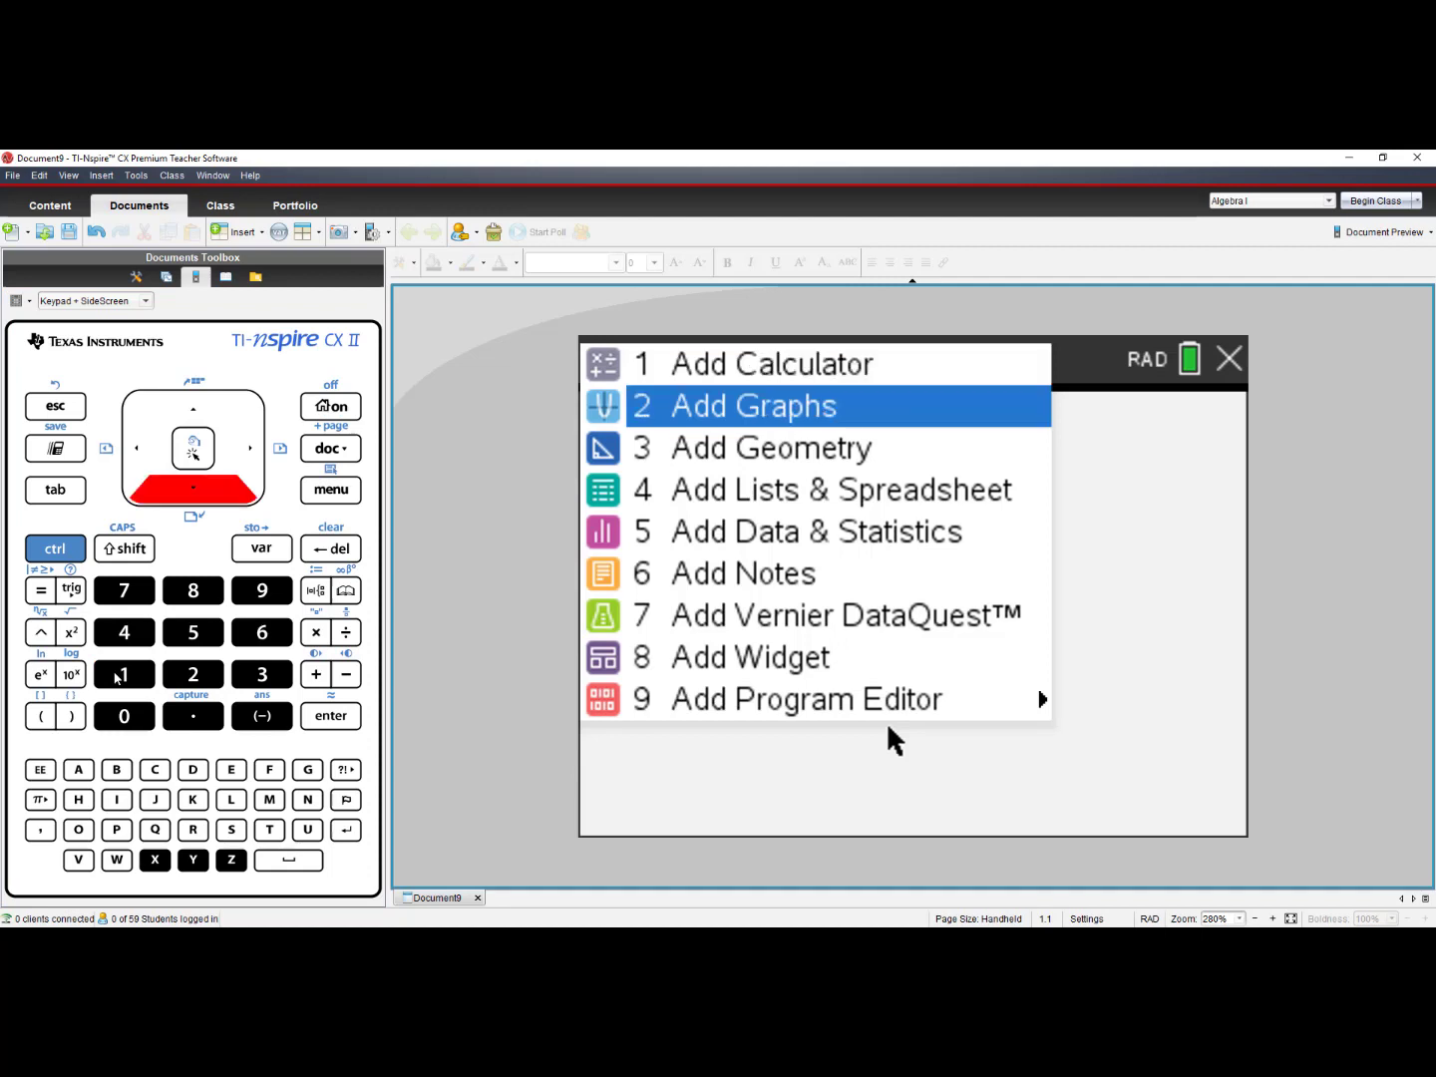
key(Return)
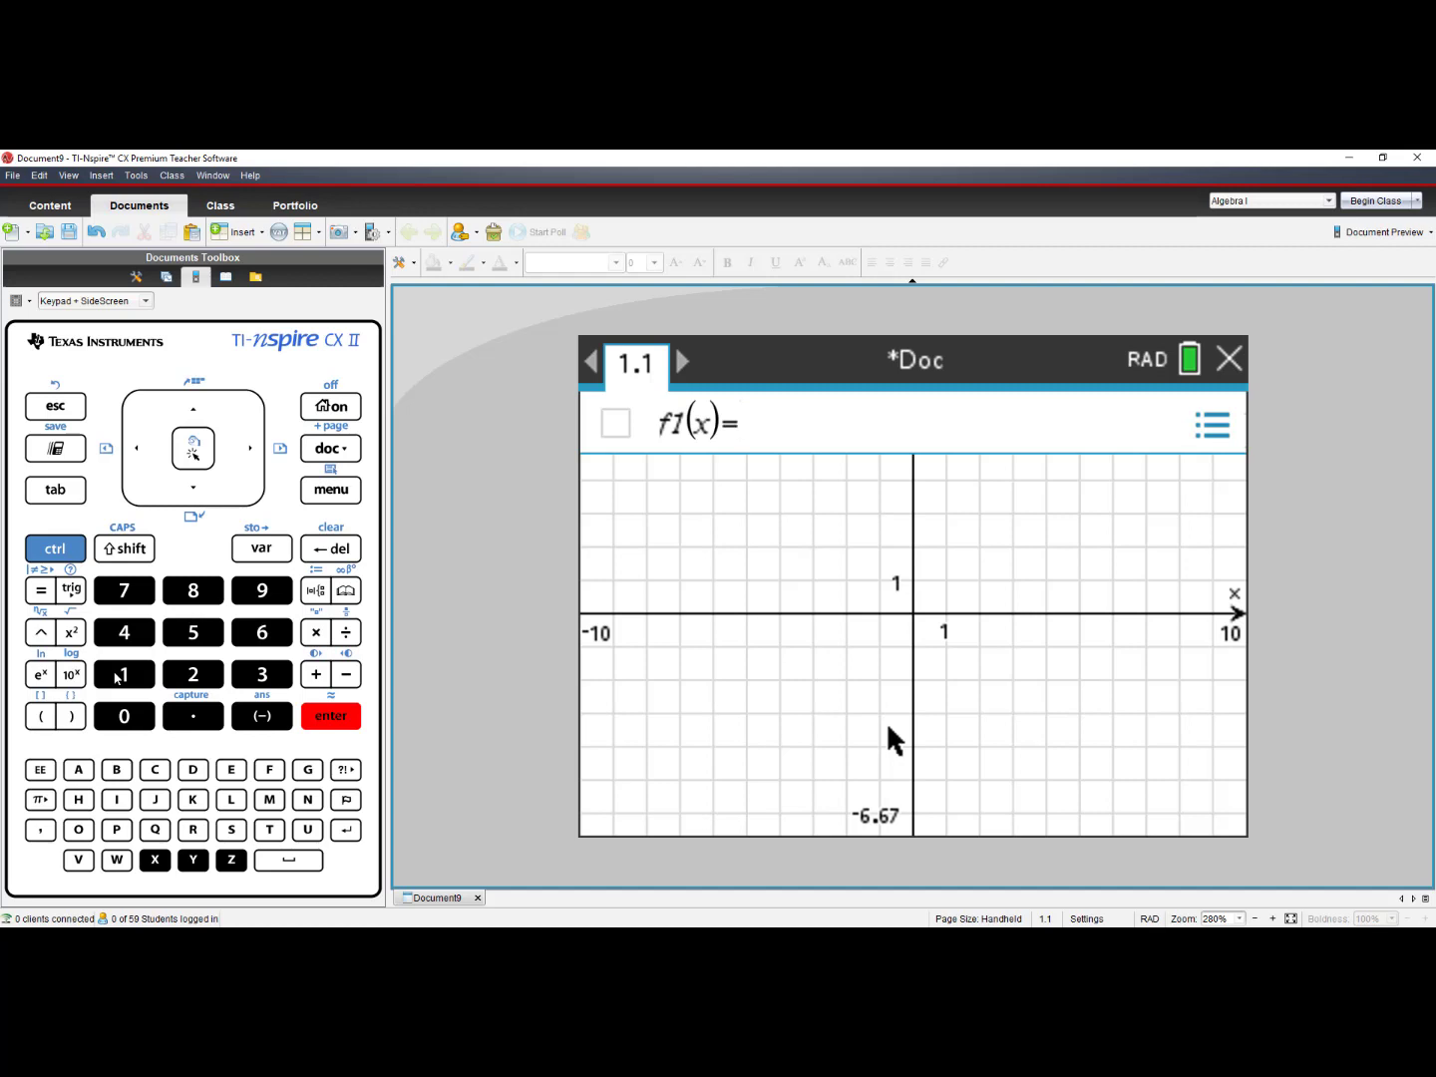
Draw right triangle ABC with the Triangle tool: A at (1, 1), B to its right, C above B
key(Escape)
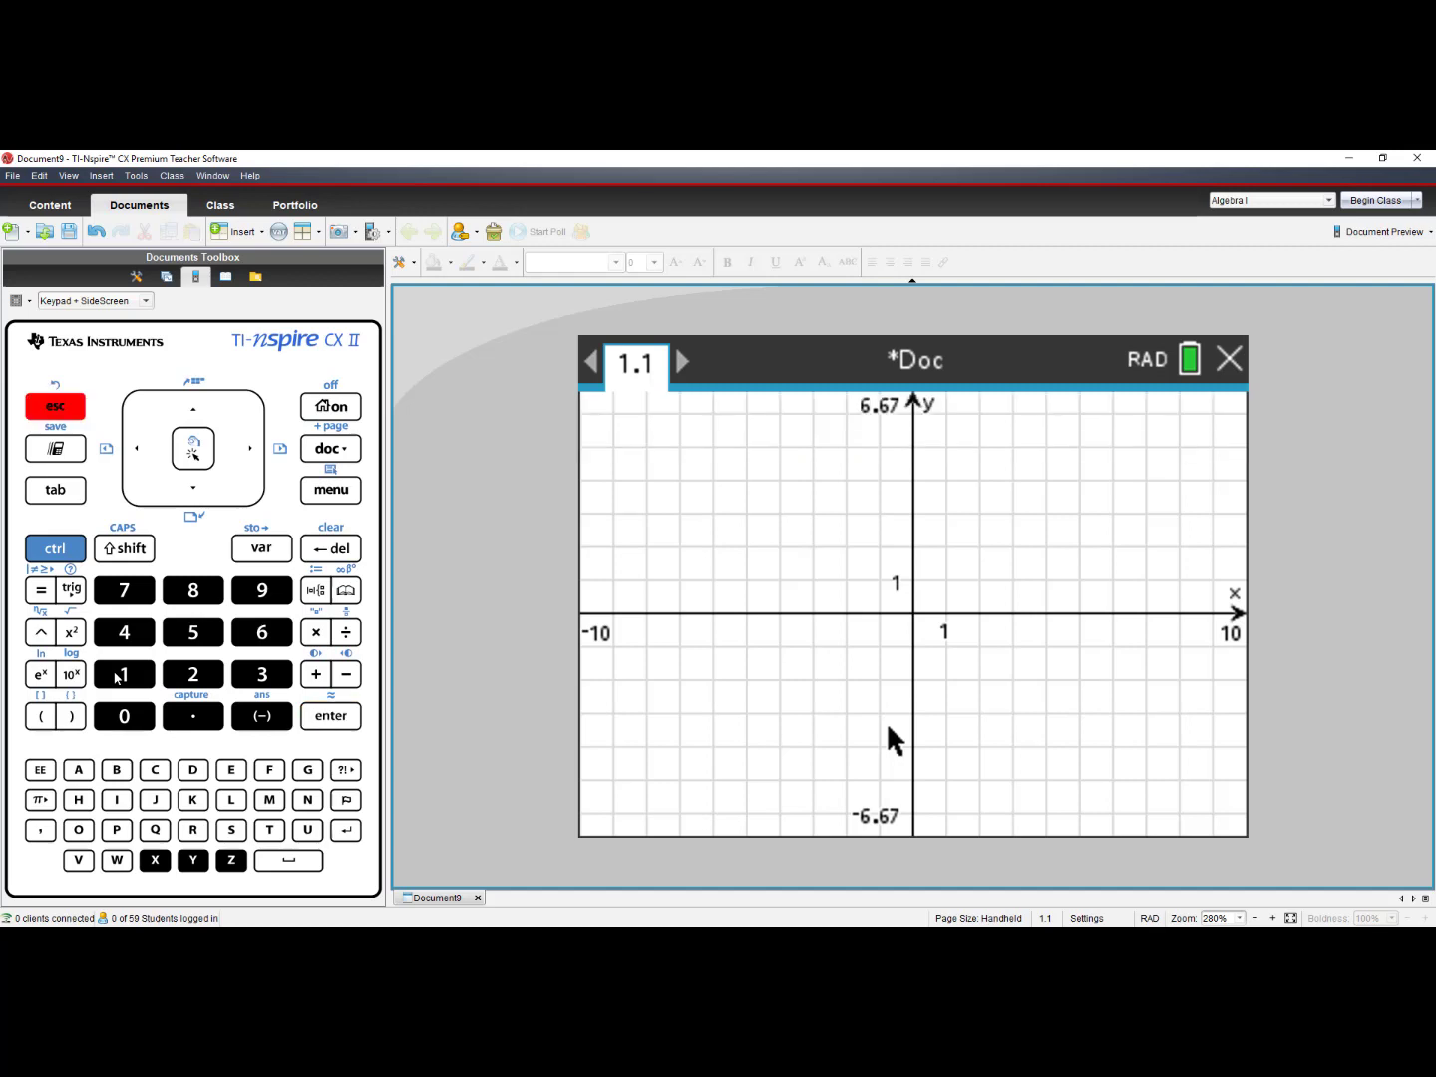
click(331, 490)
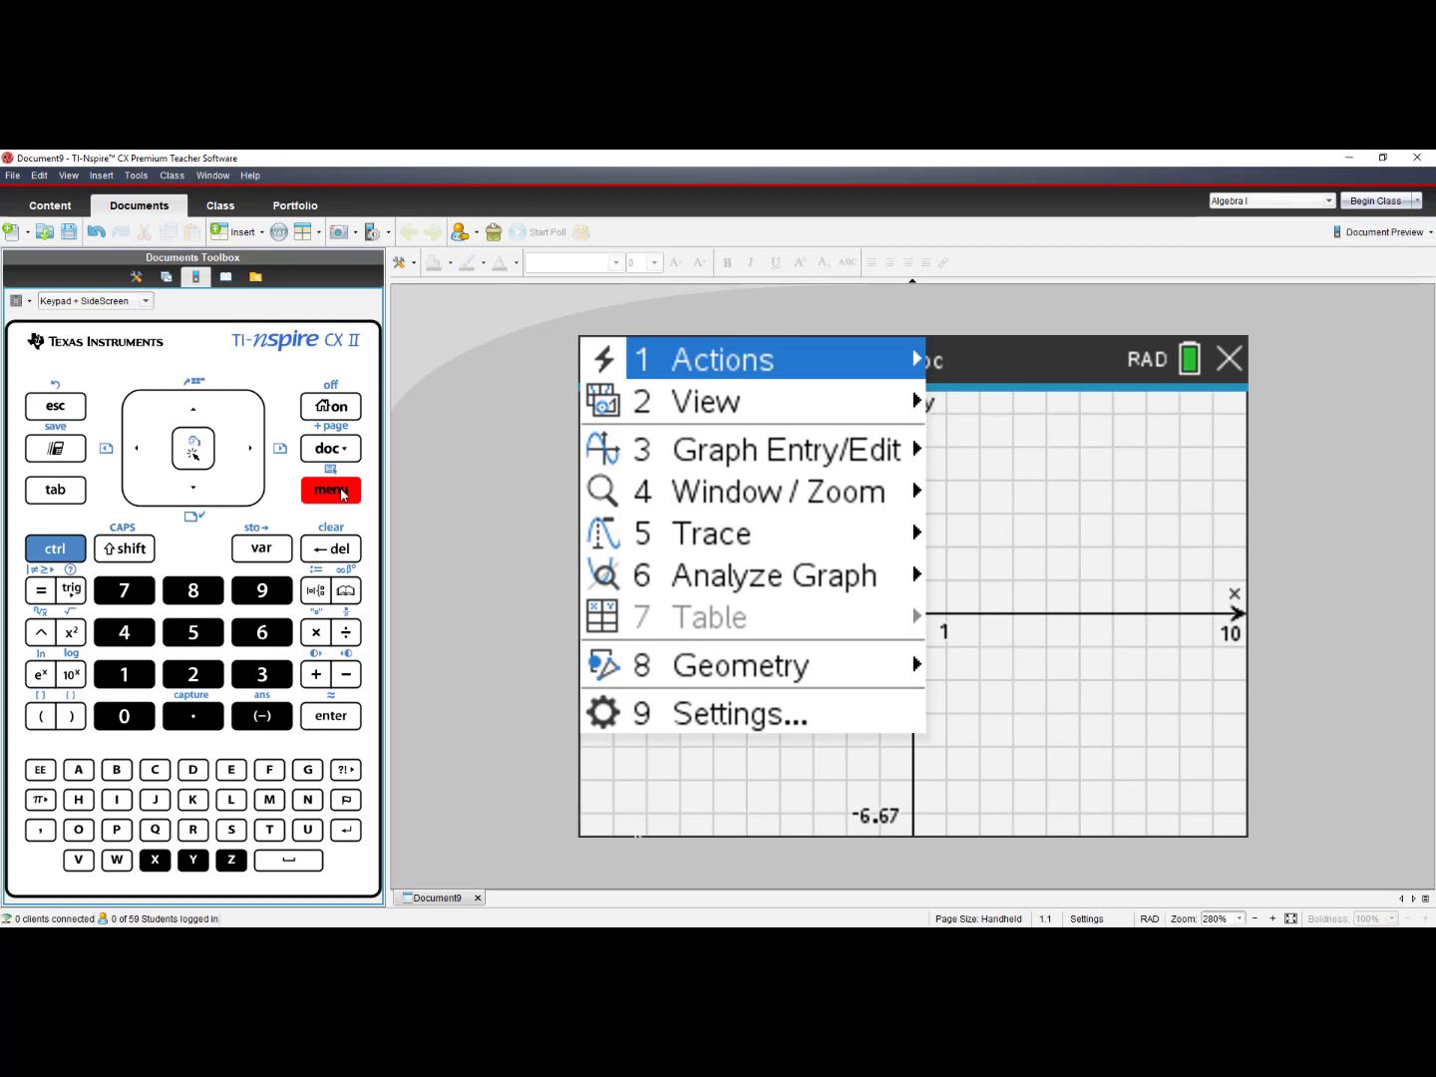
key(8)
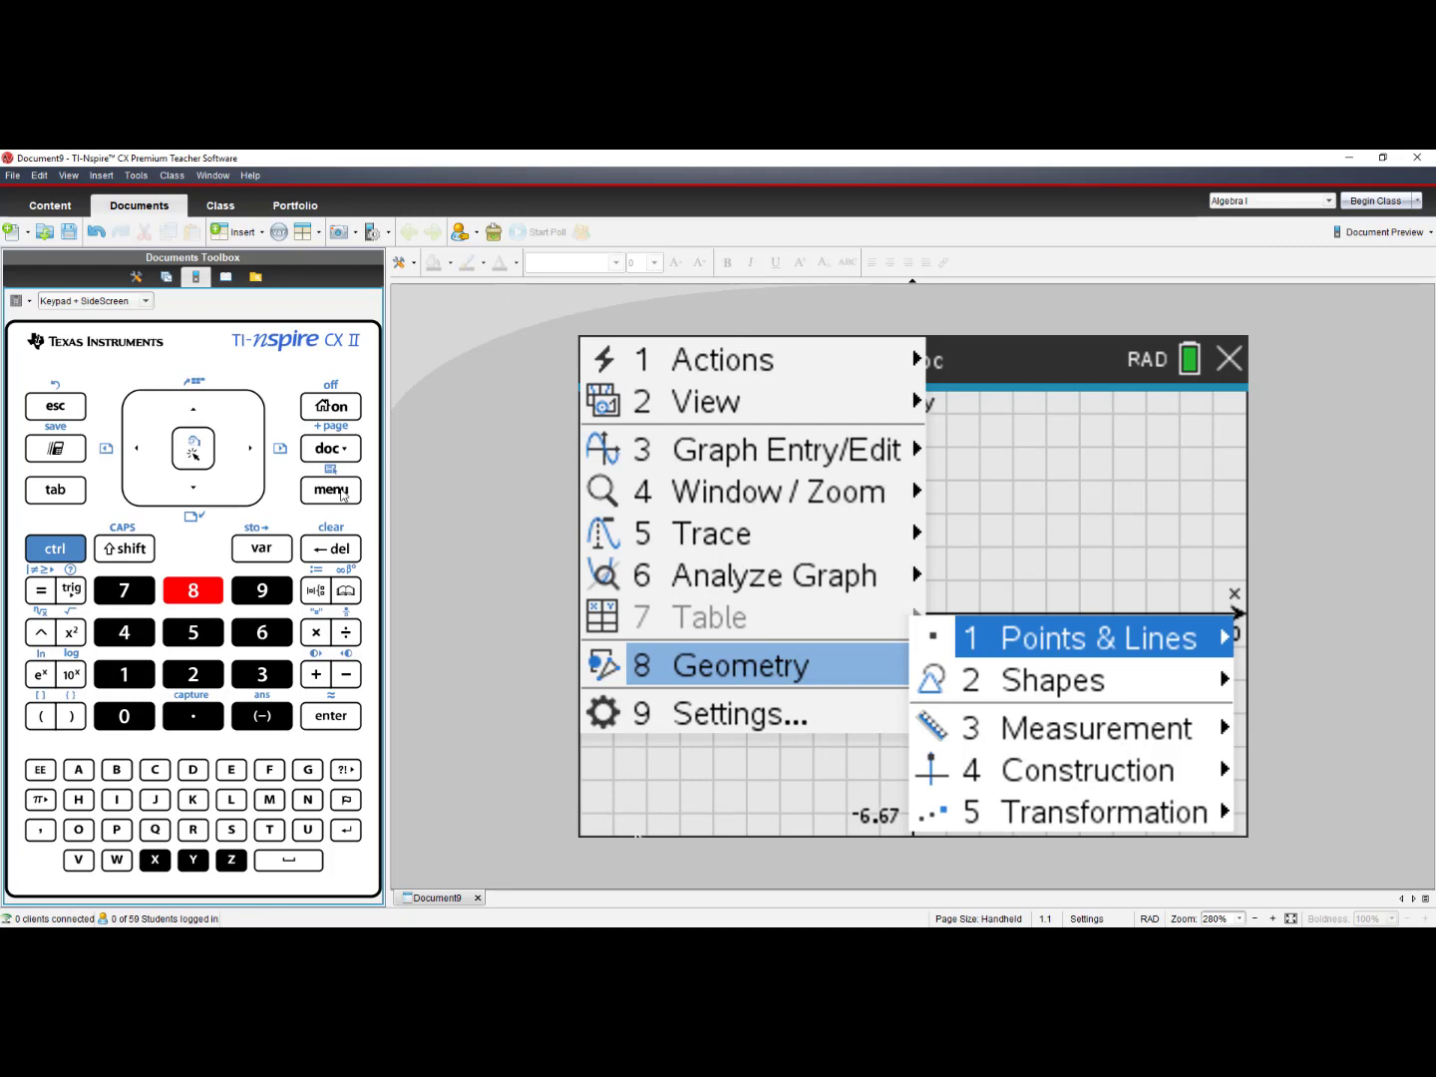
key(2)
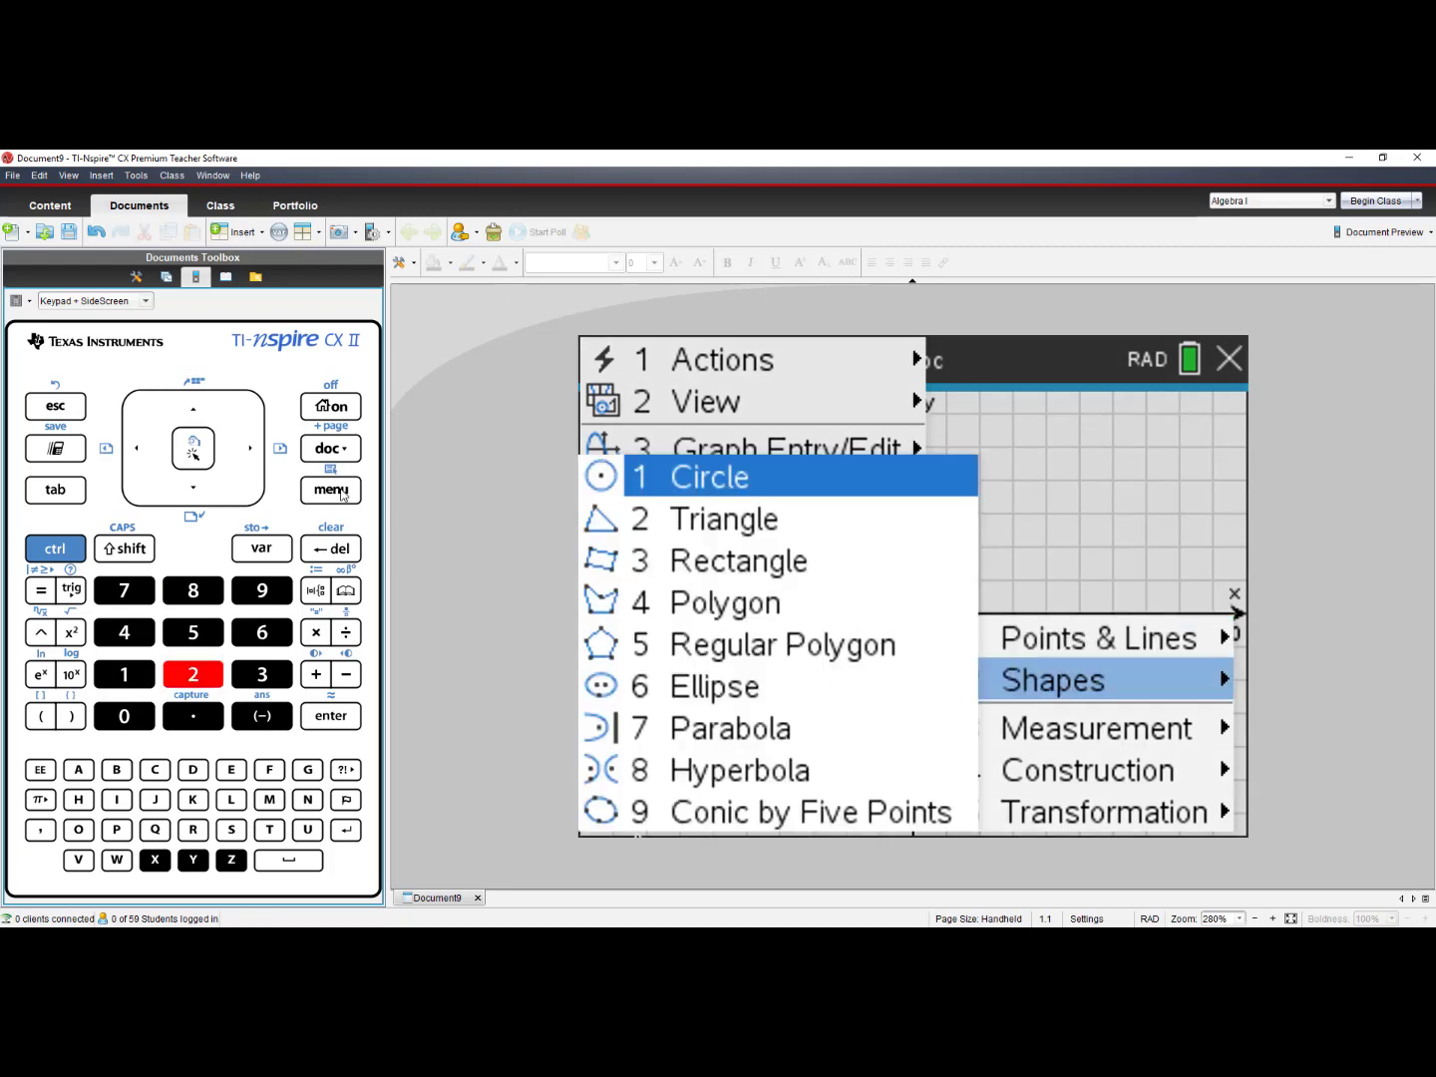
key(2)
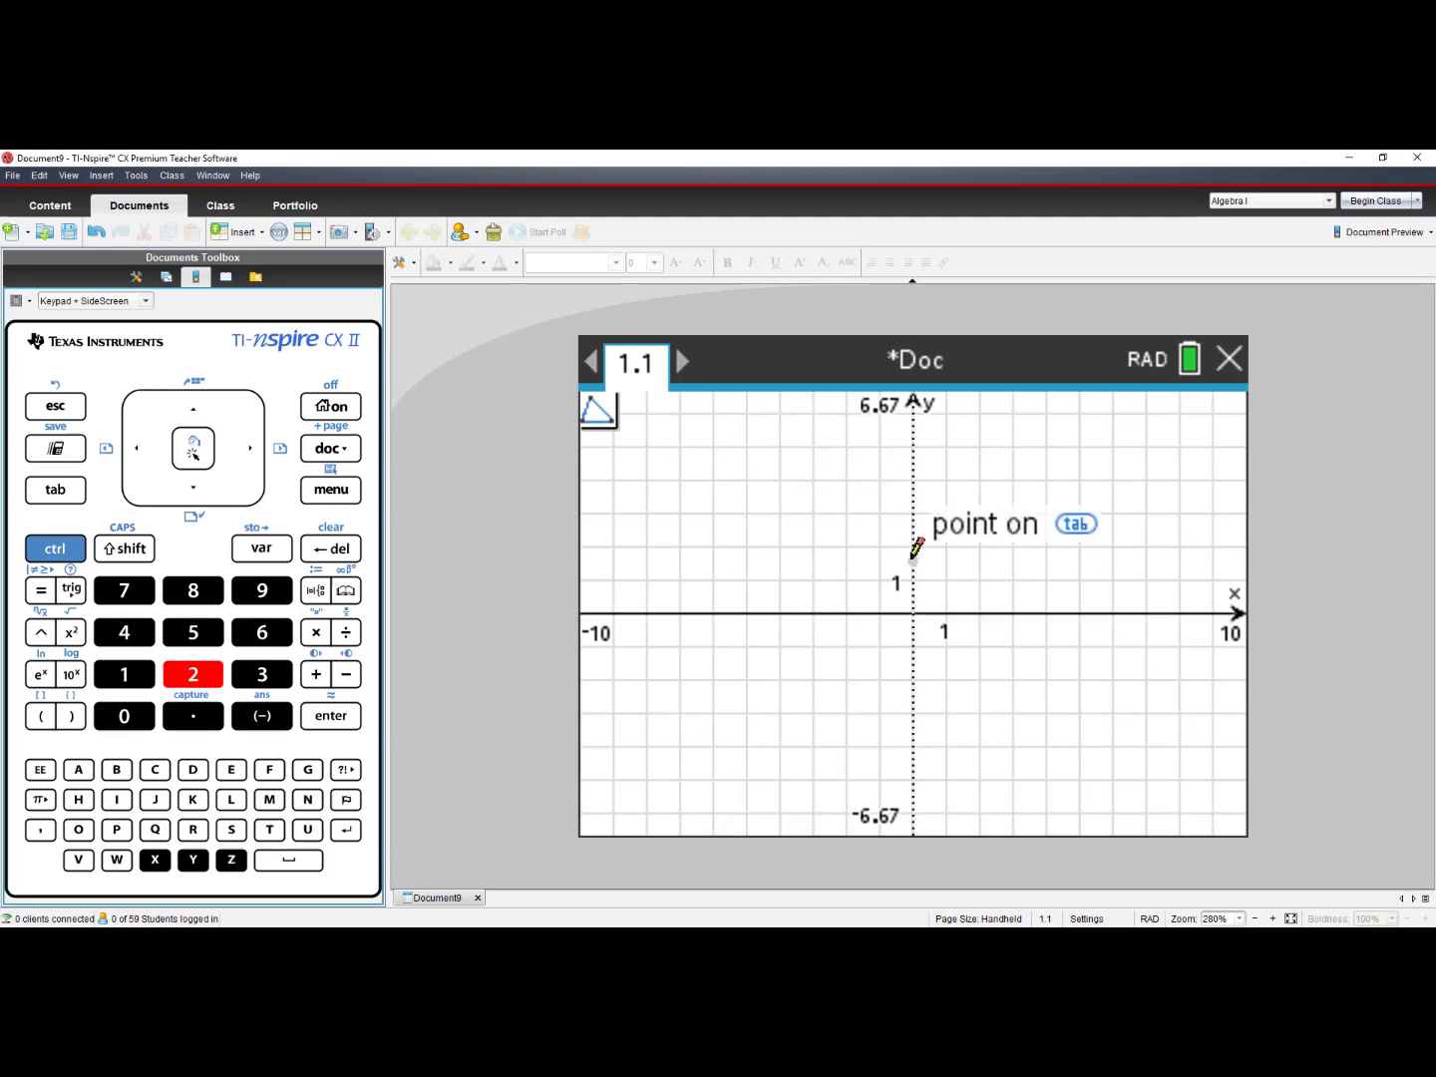
click(947, 579)
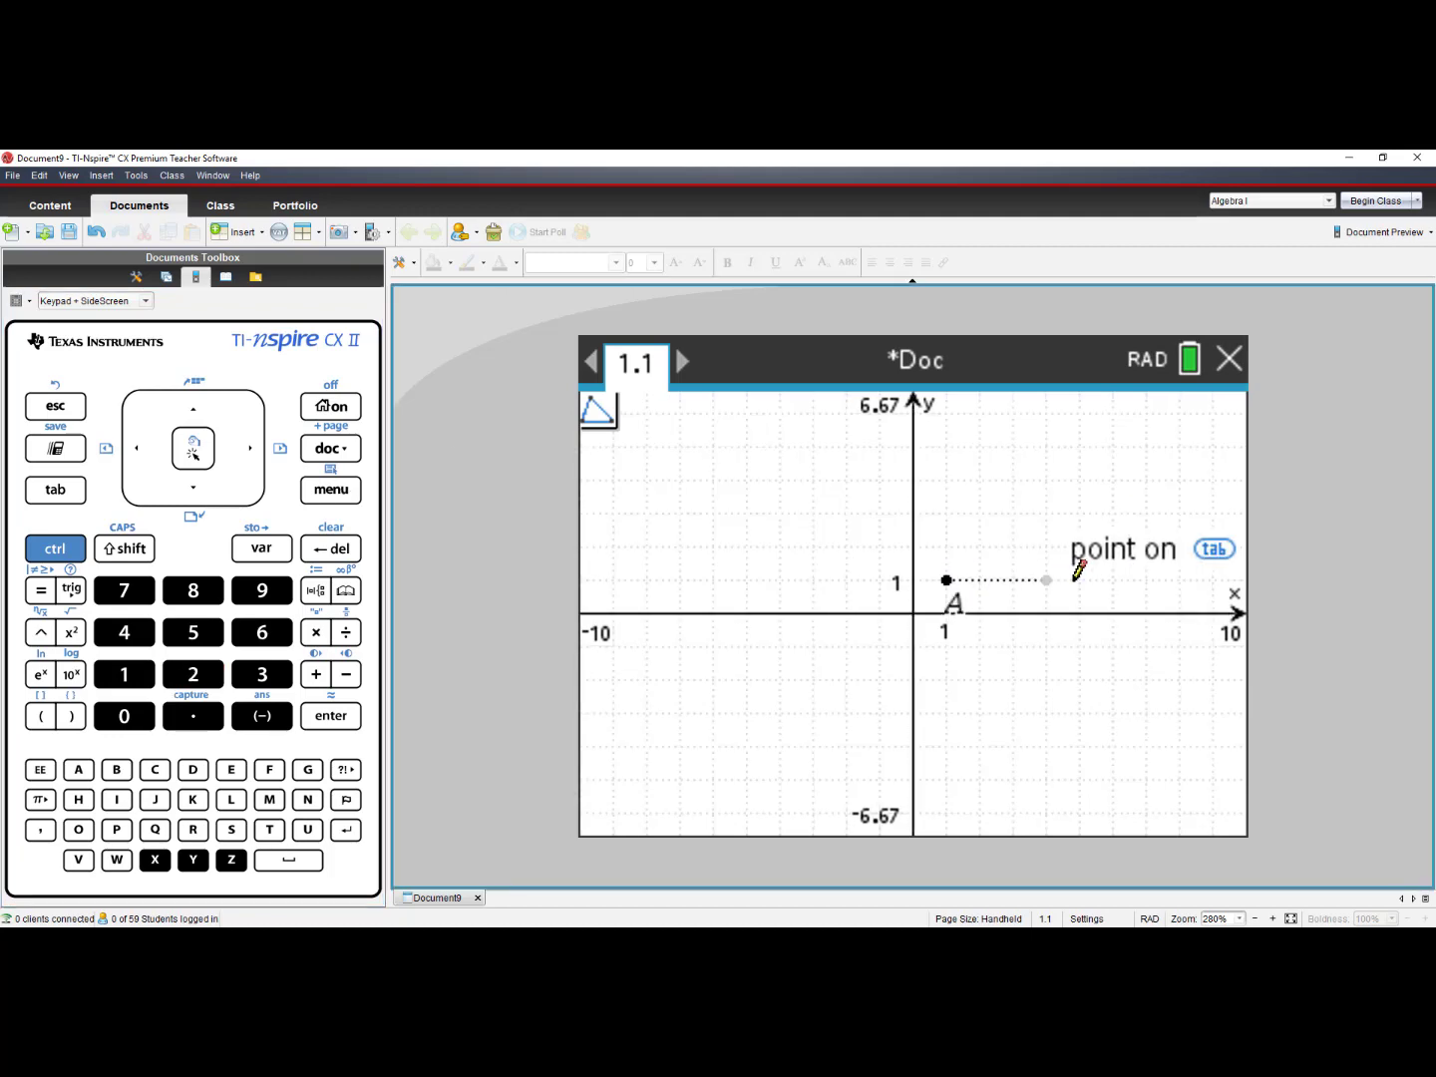
click(1113, 580)
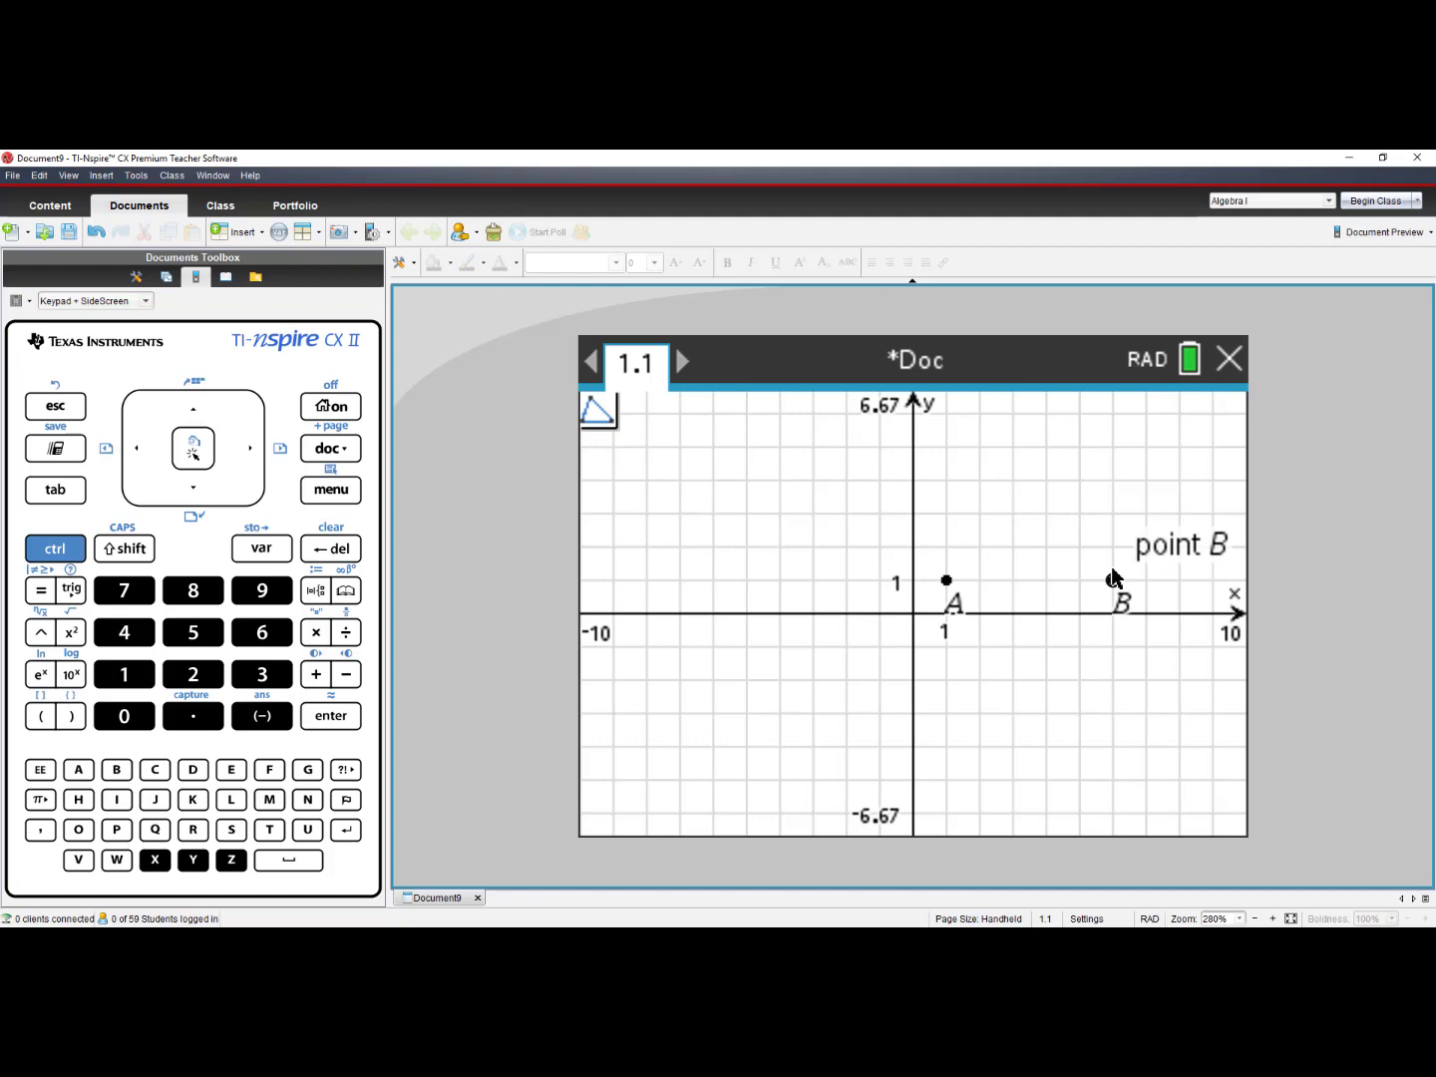
click(1114, 480)
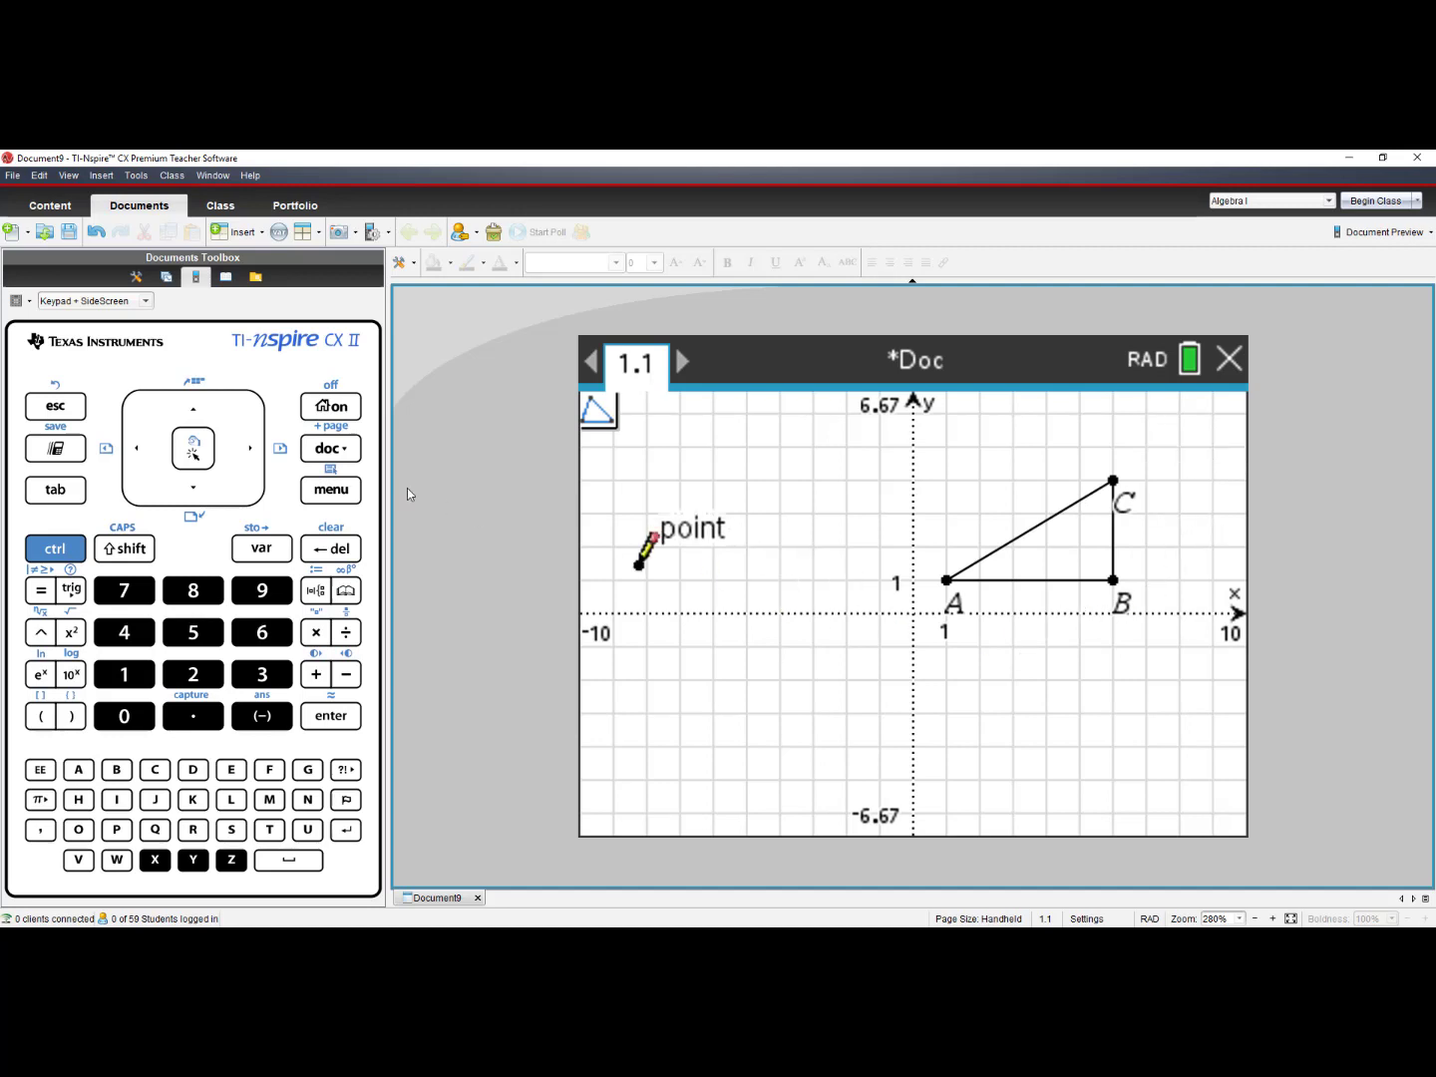
Confirm the Graphs & Geometry settings with angles in degrees, then exit the Triangle tool
click(331, 489)
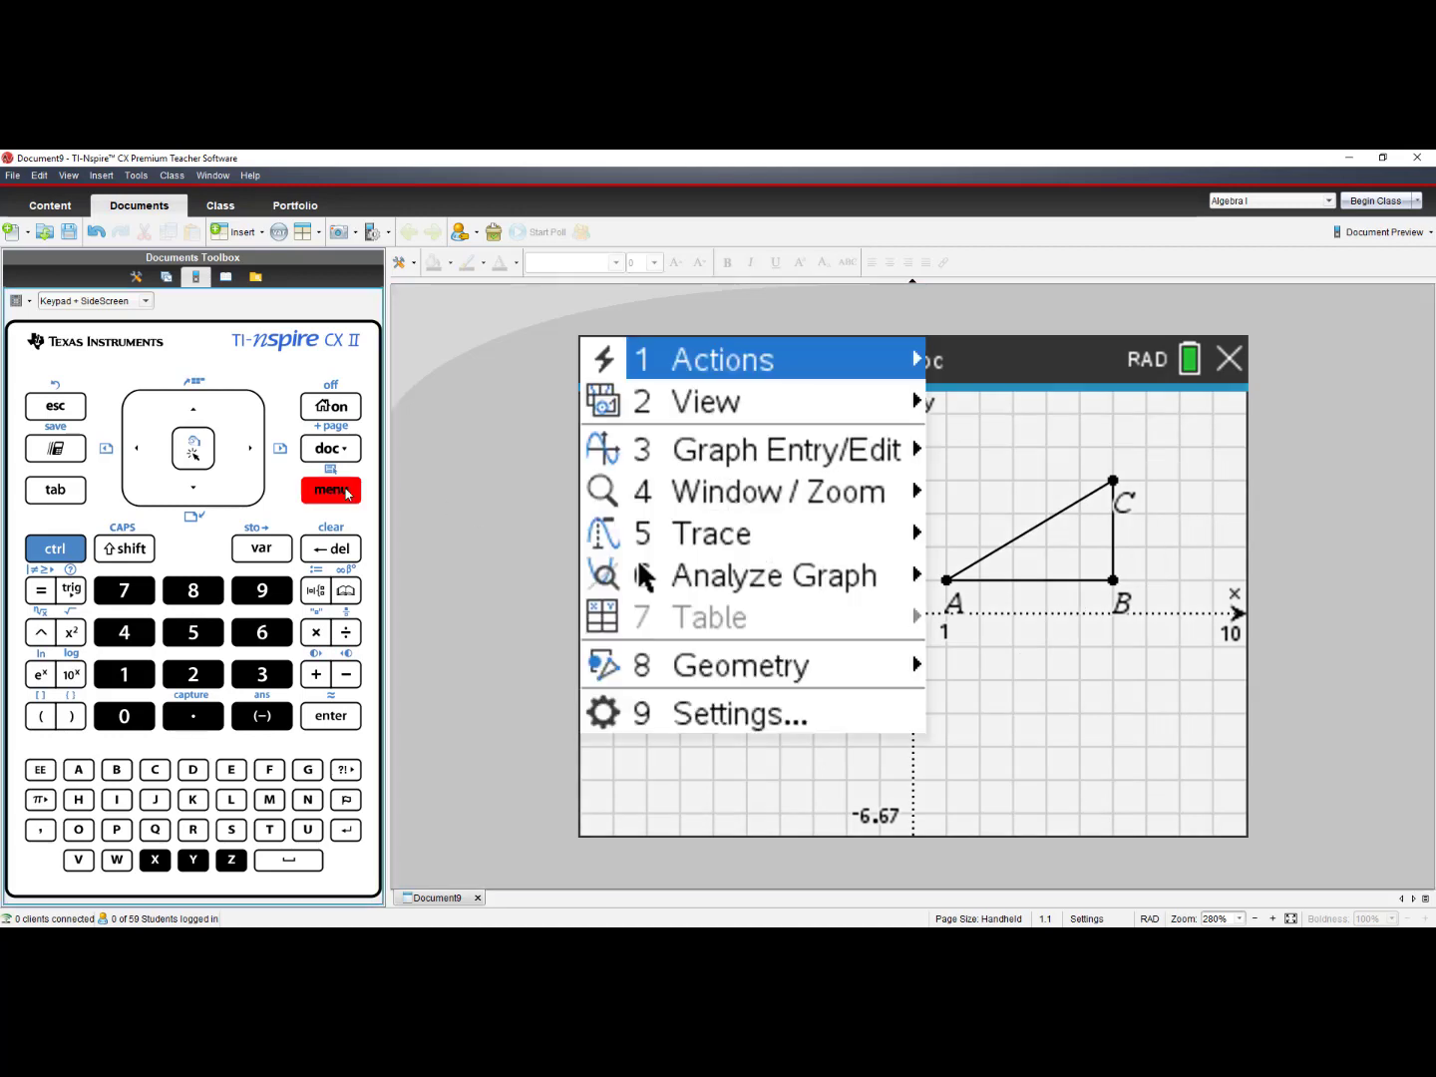
key(Up)
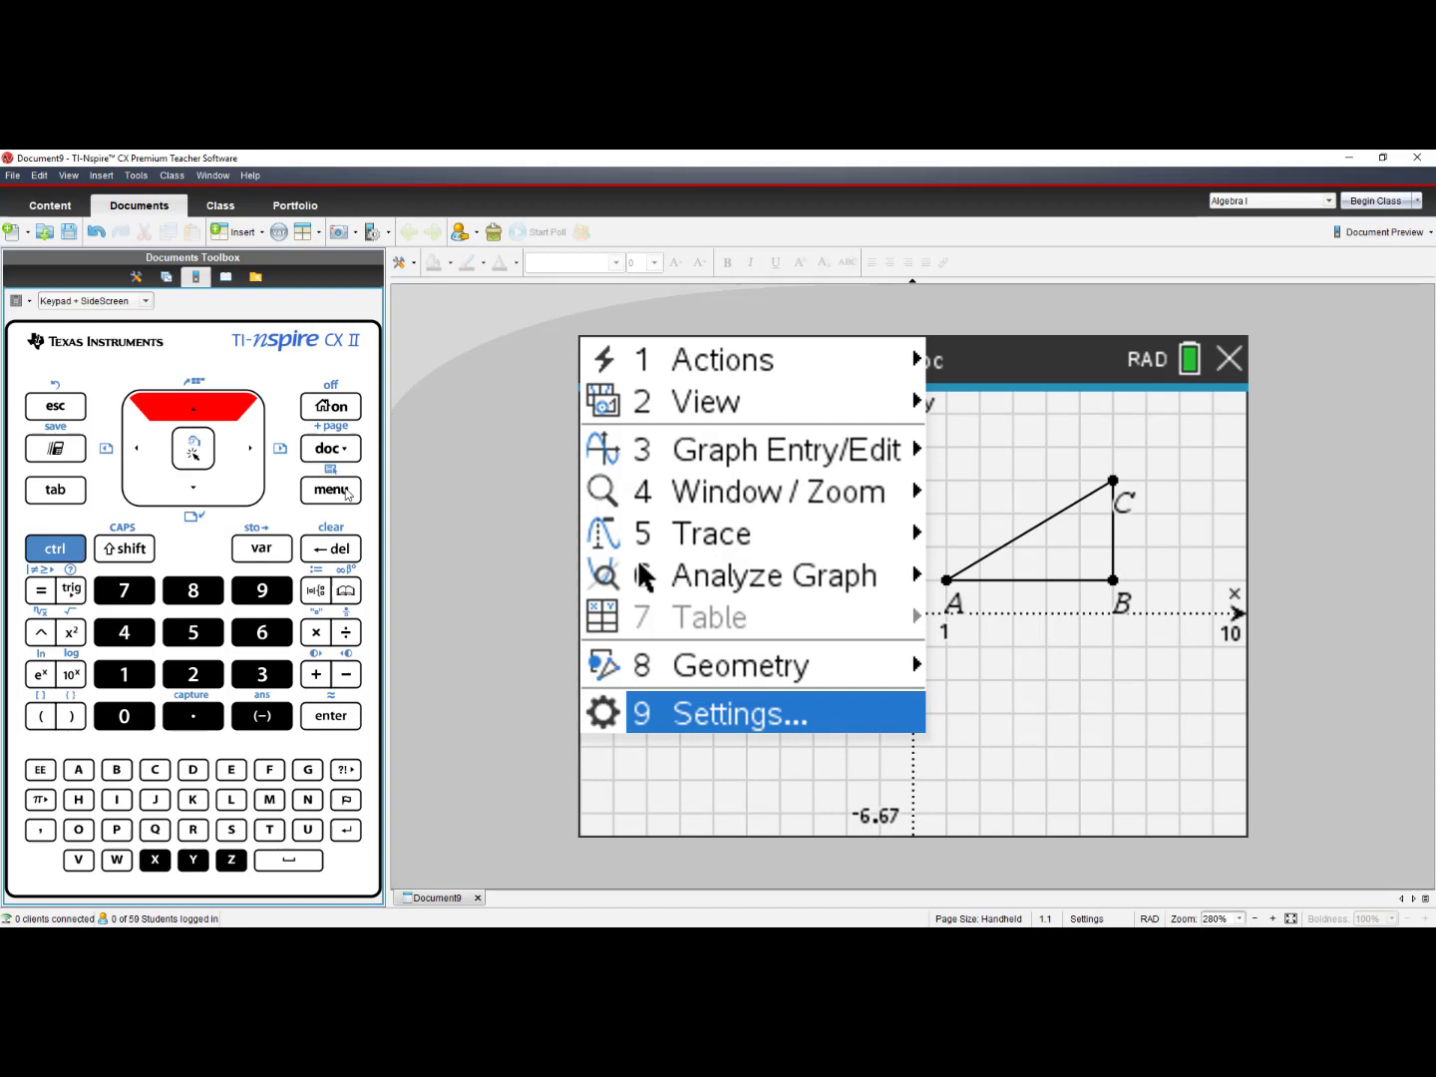
key(Return)
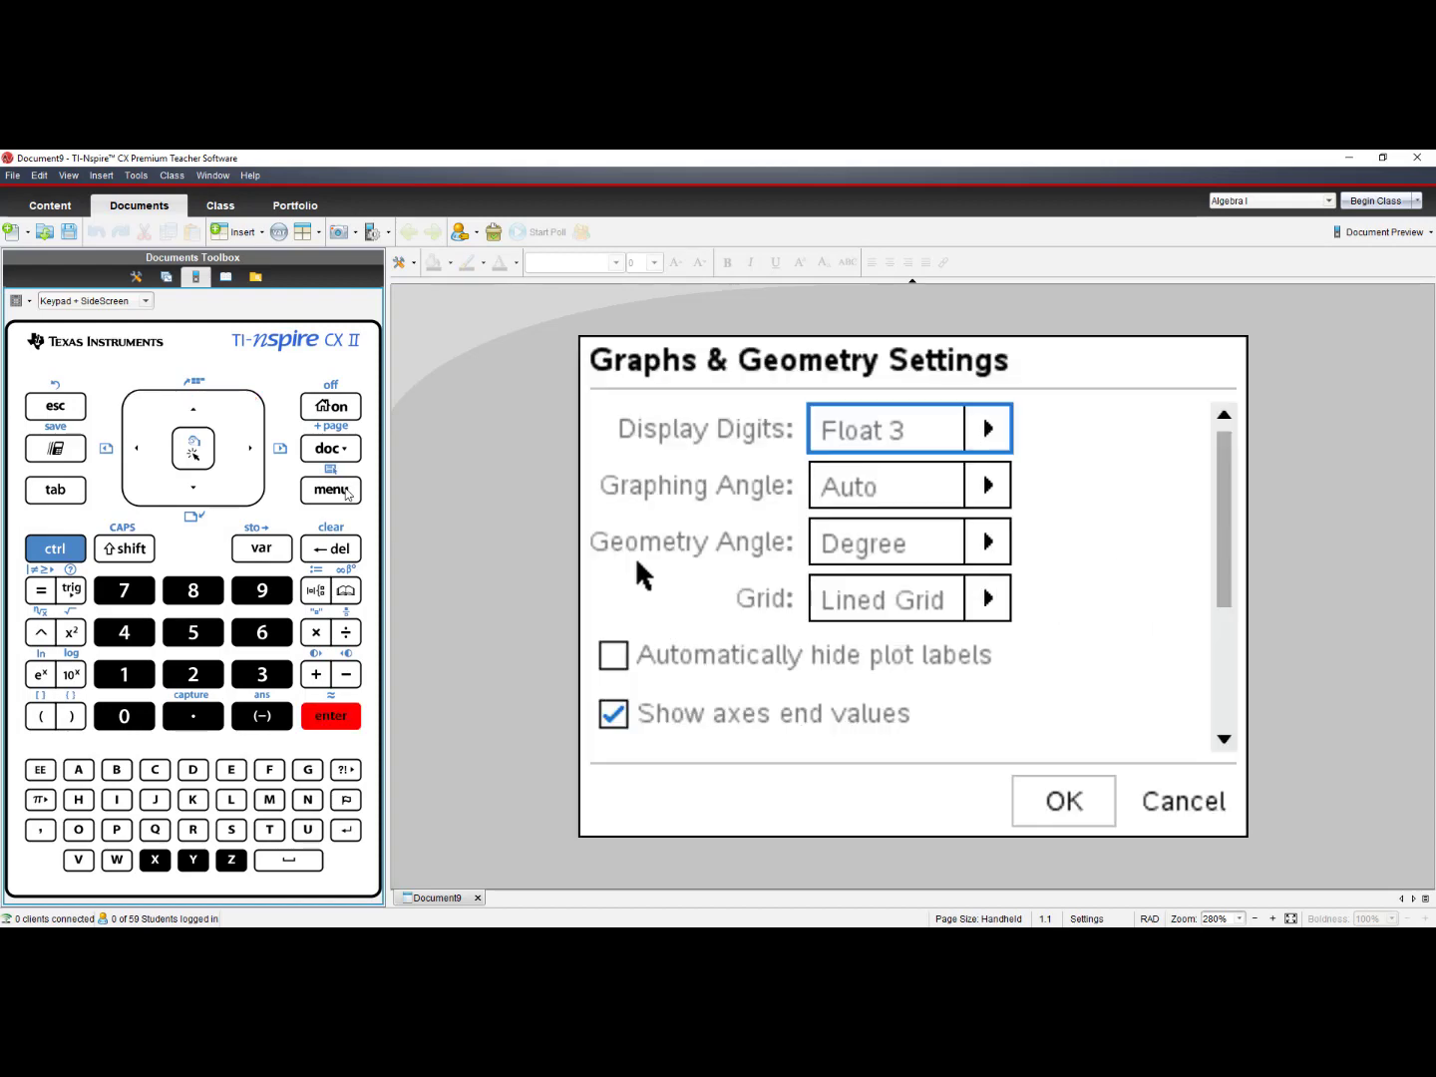
key(Tab)
key(Tab)
key(Tab)
key(Tab)
key(Tab)
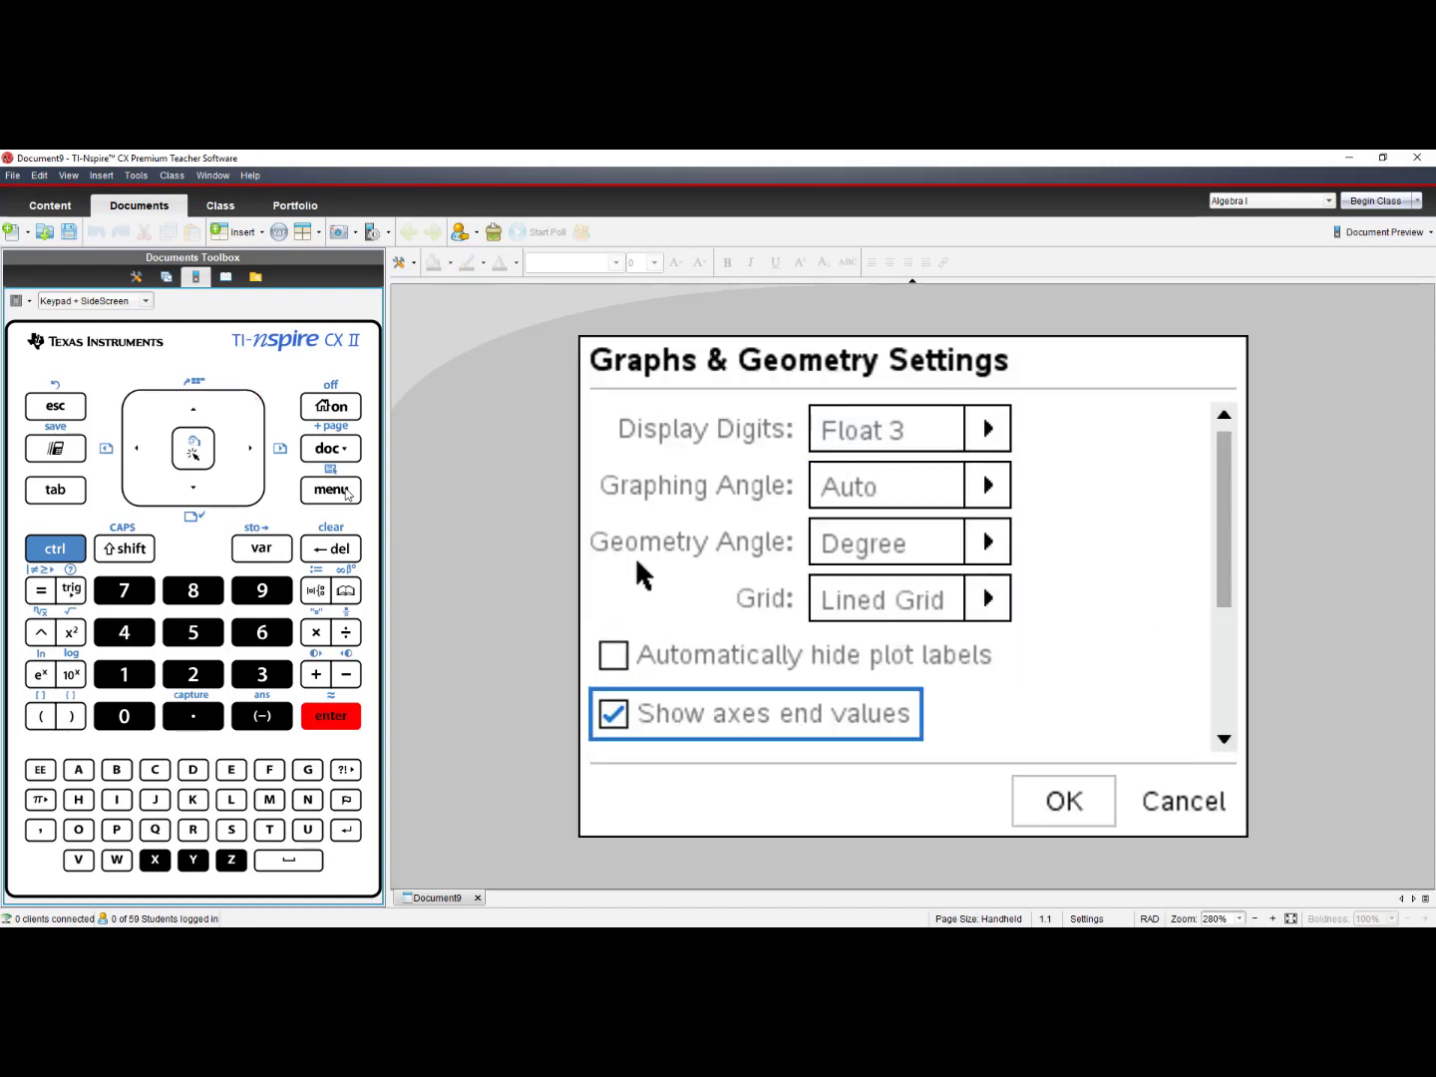
key(Tab)
key(Tab)
key(Tab)
key(Tab)
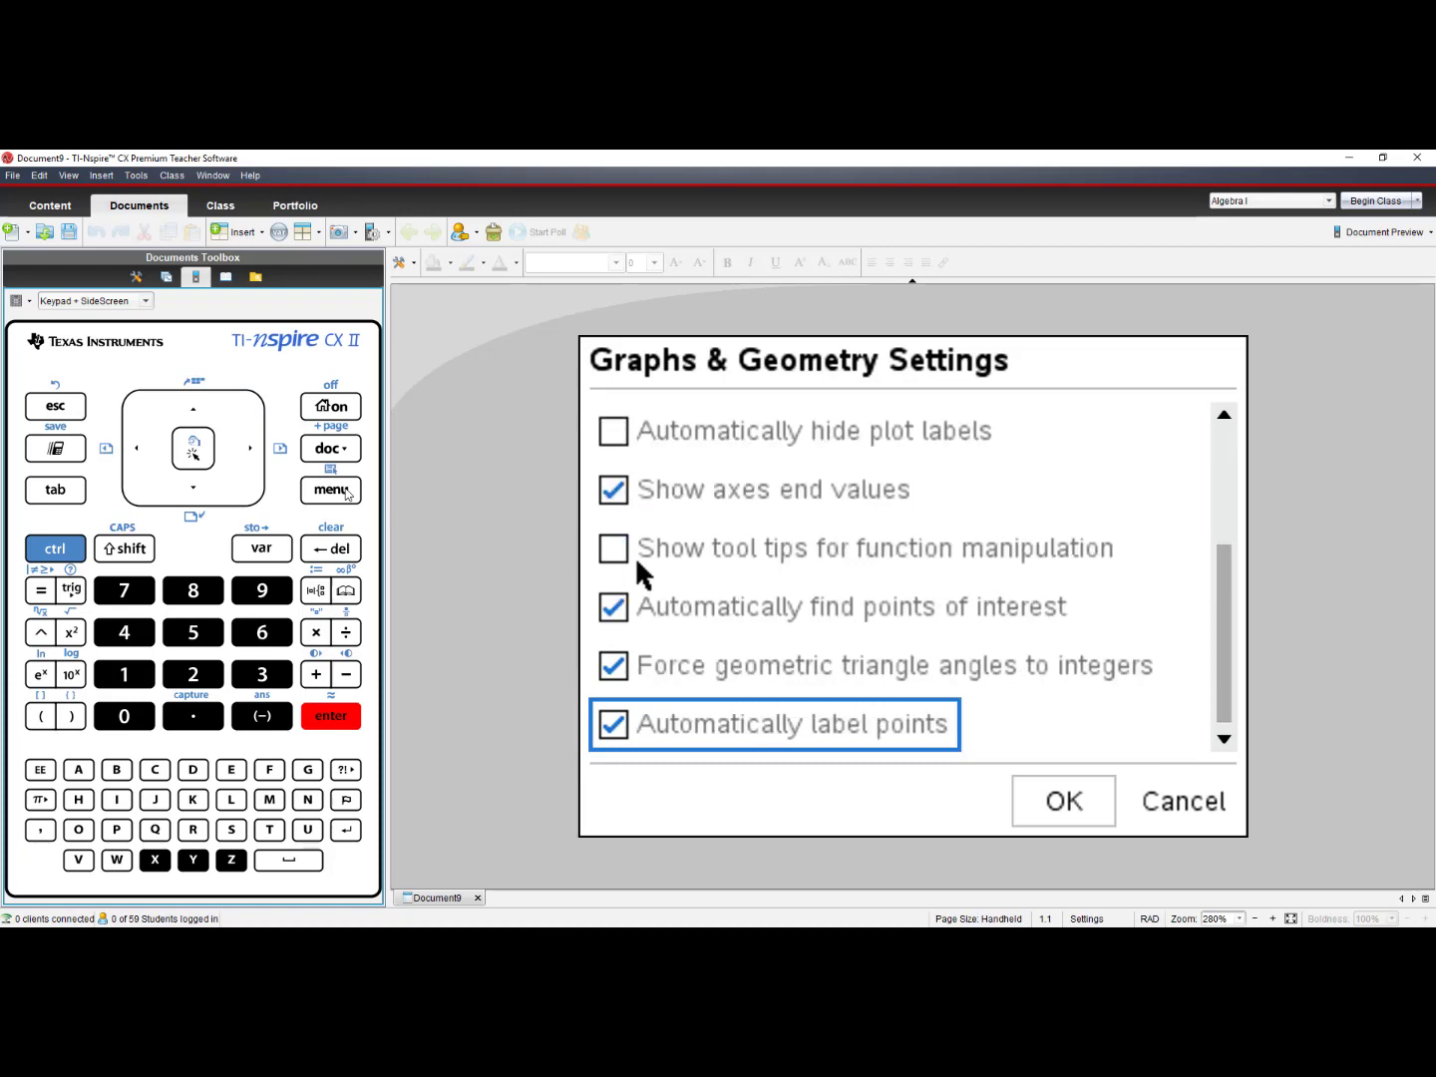
key(Tab)
key(Return)
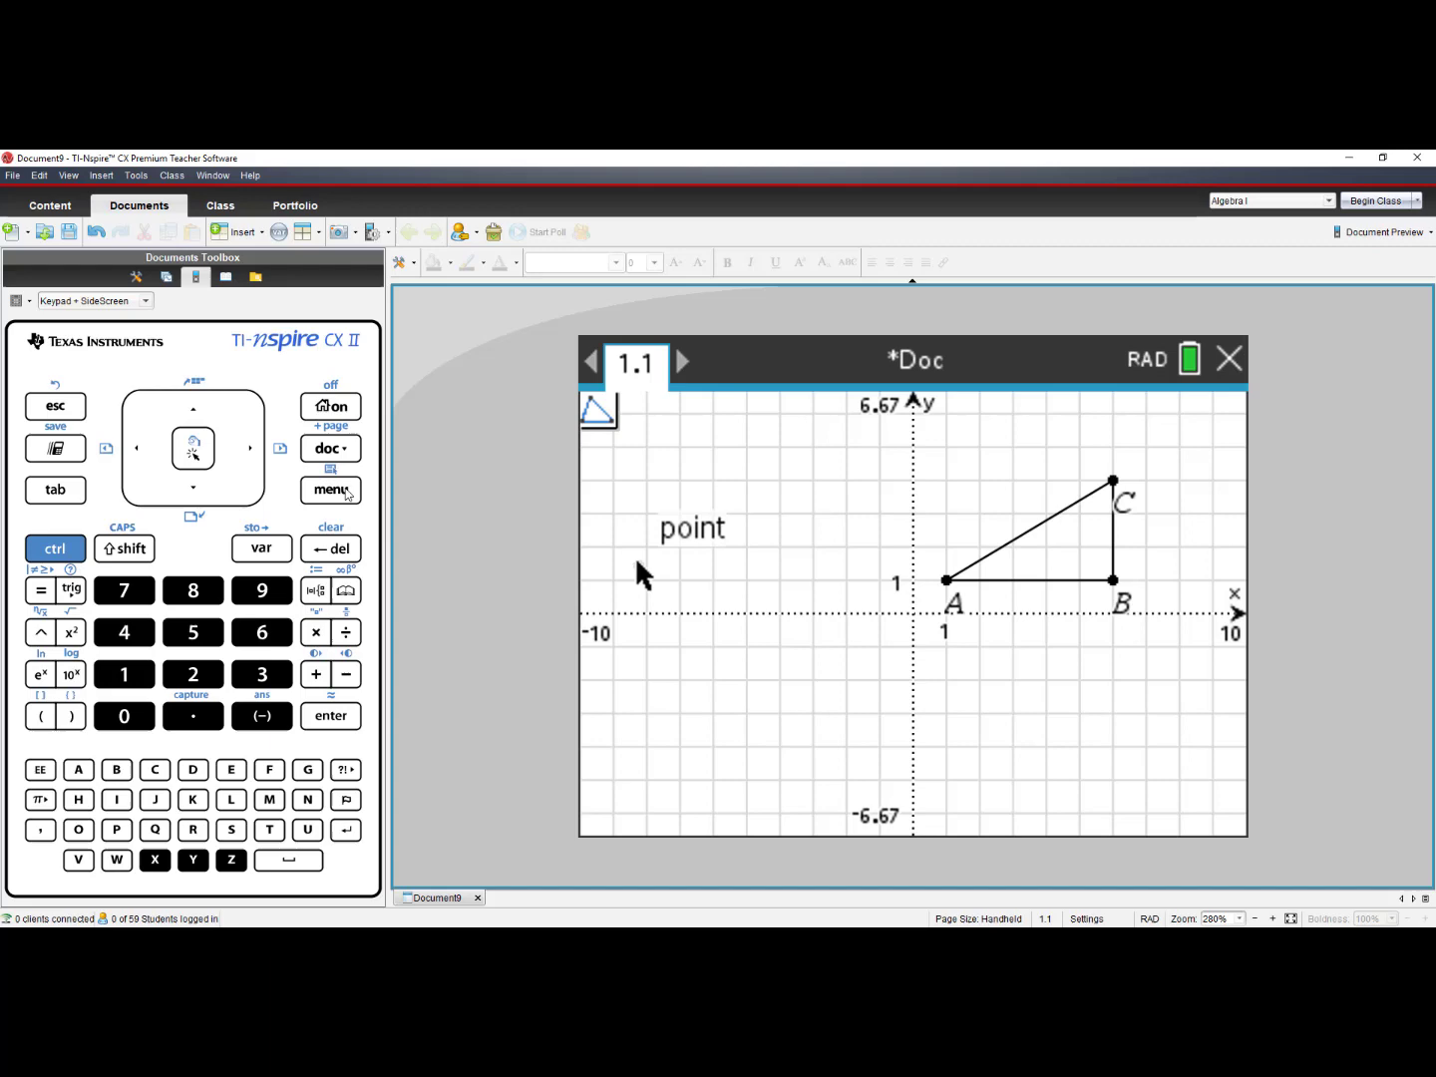
key(Escape)
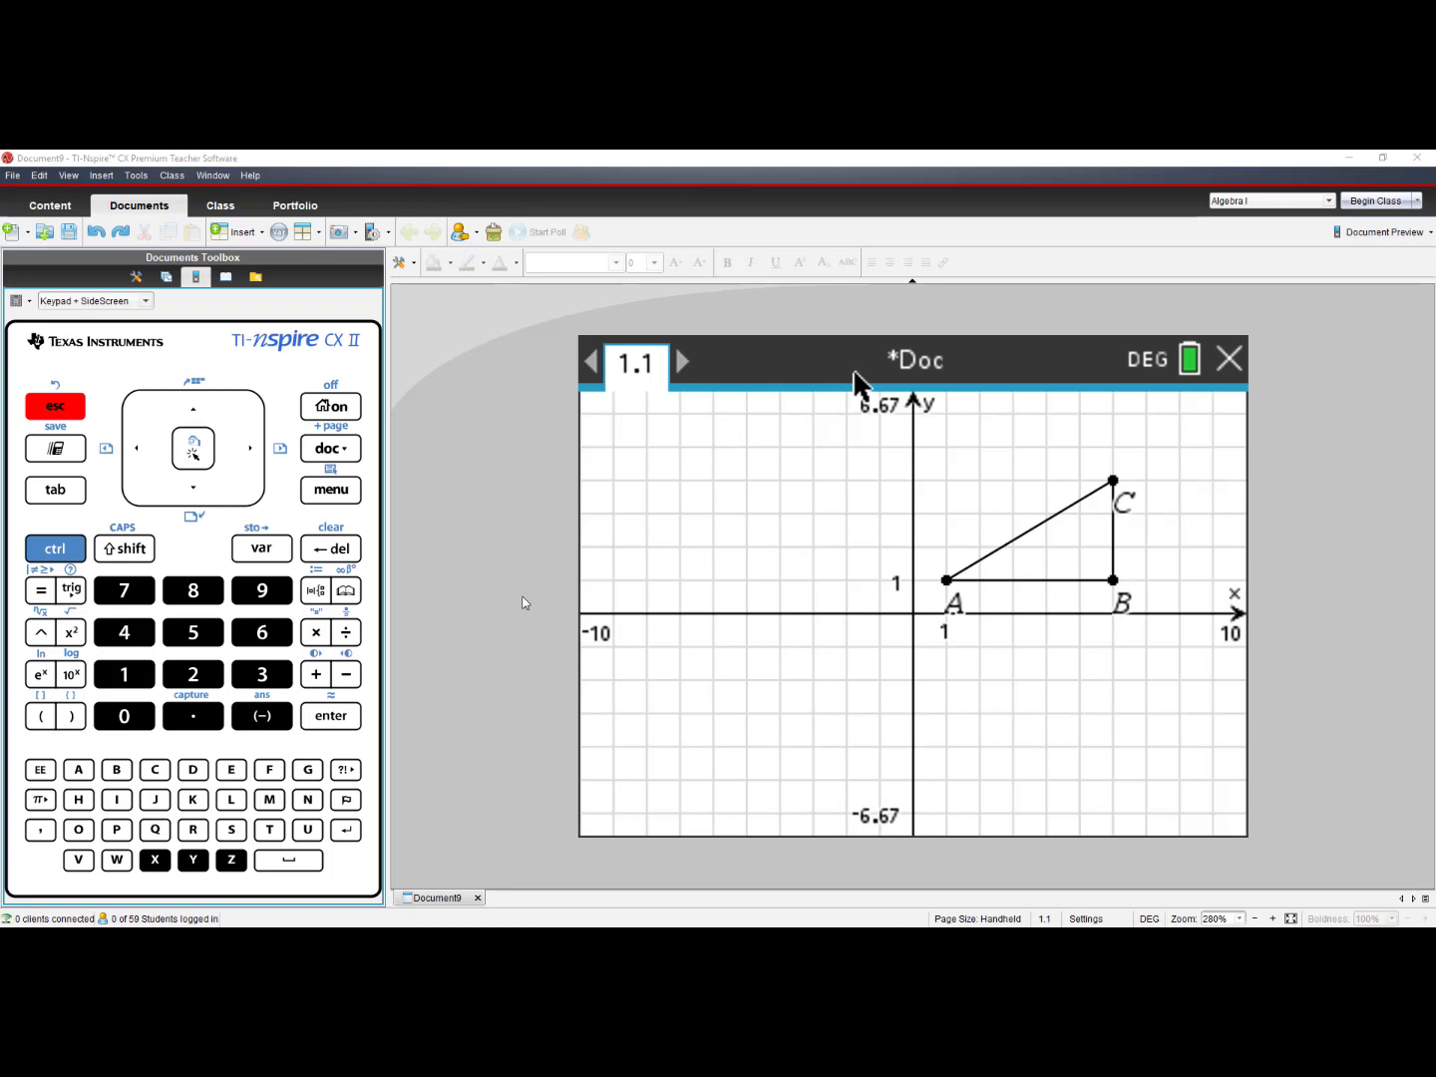
Select the Geometry > Transformation > Rotation tool
click(352, 490)
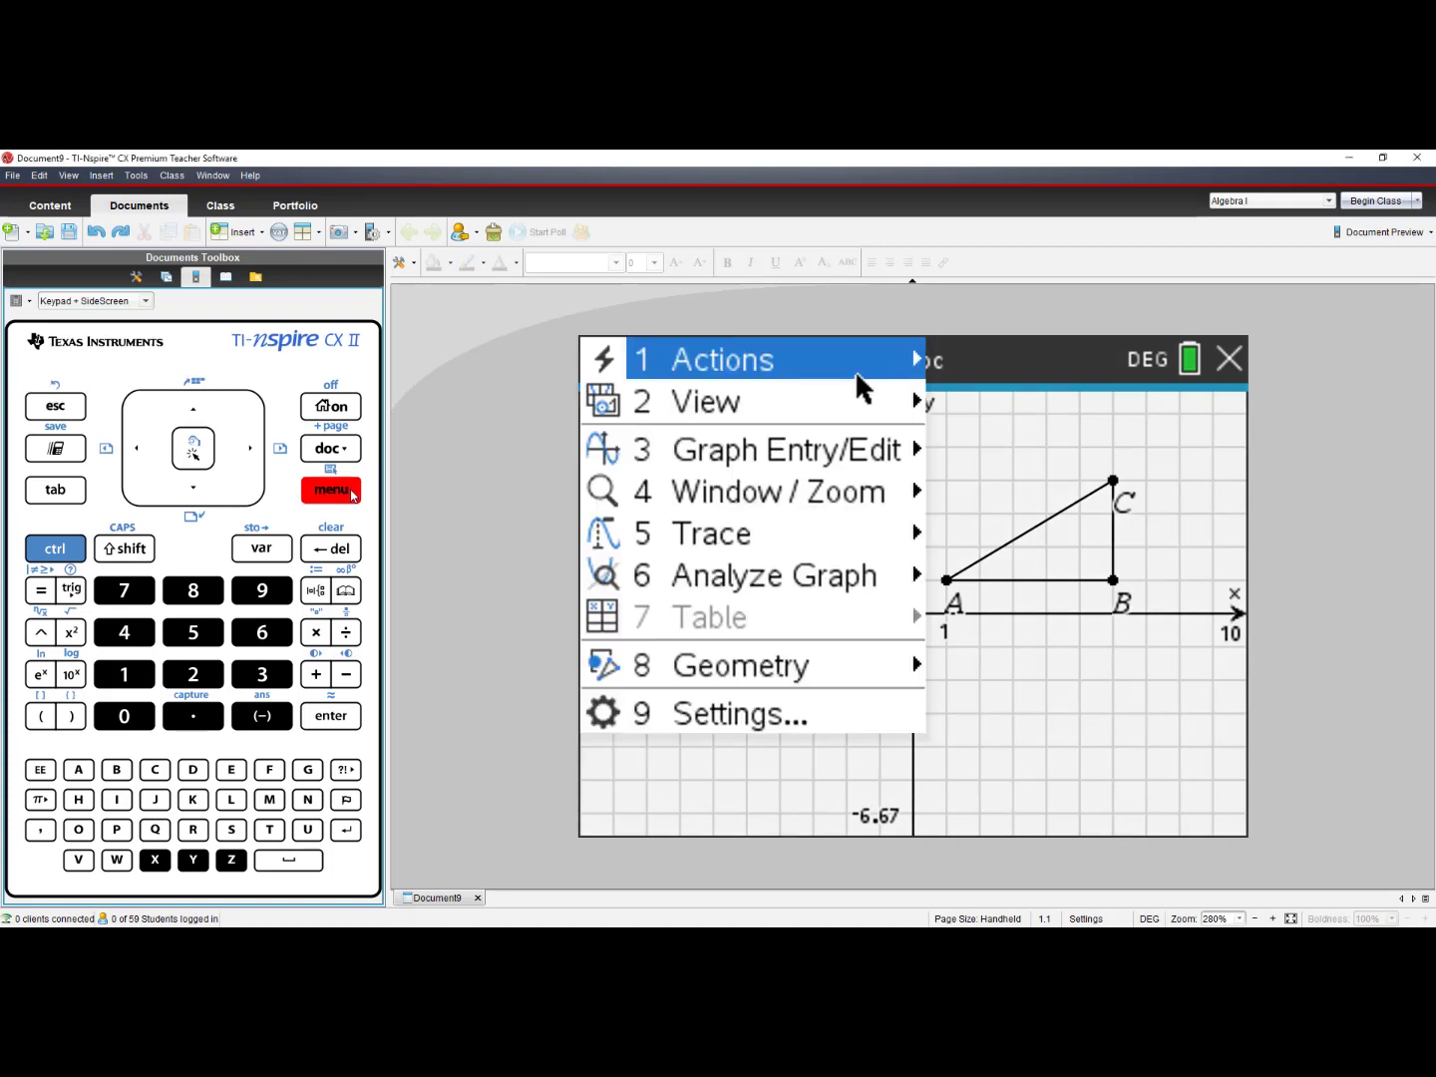
click(675, 667)
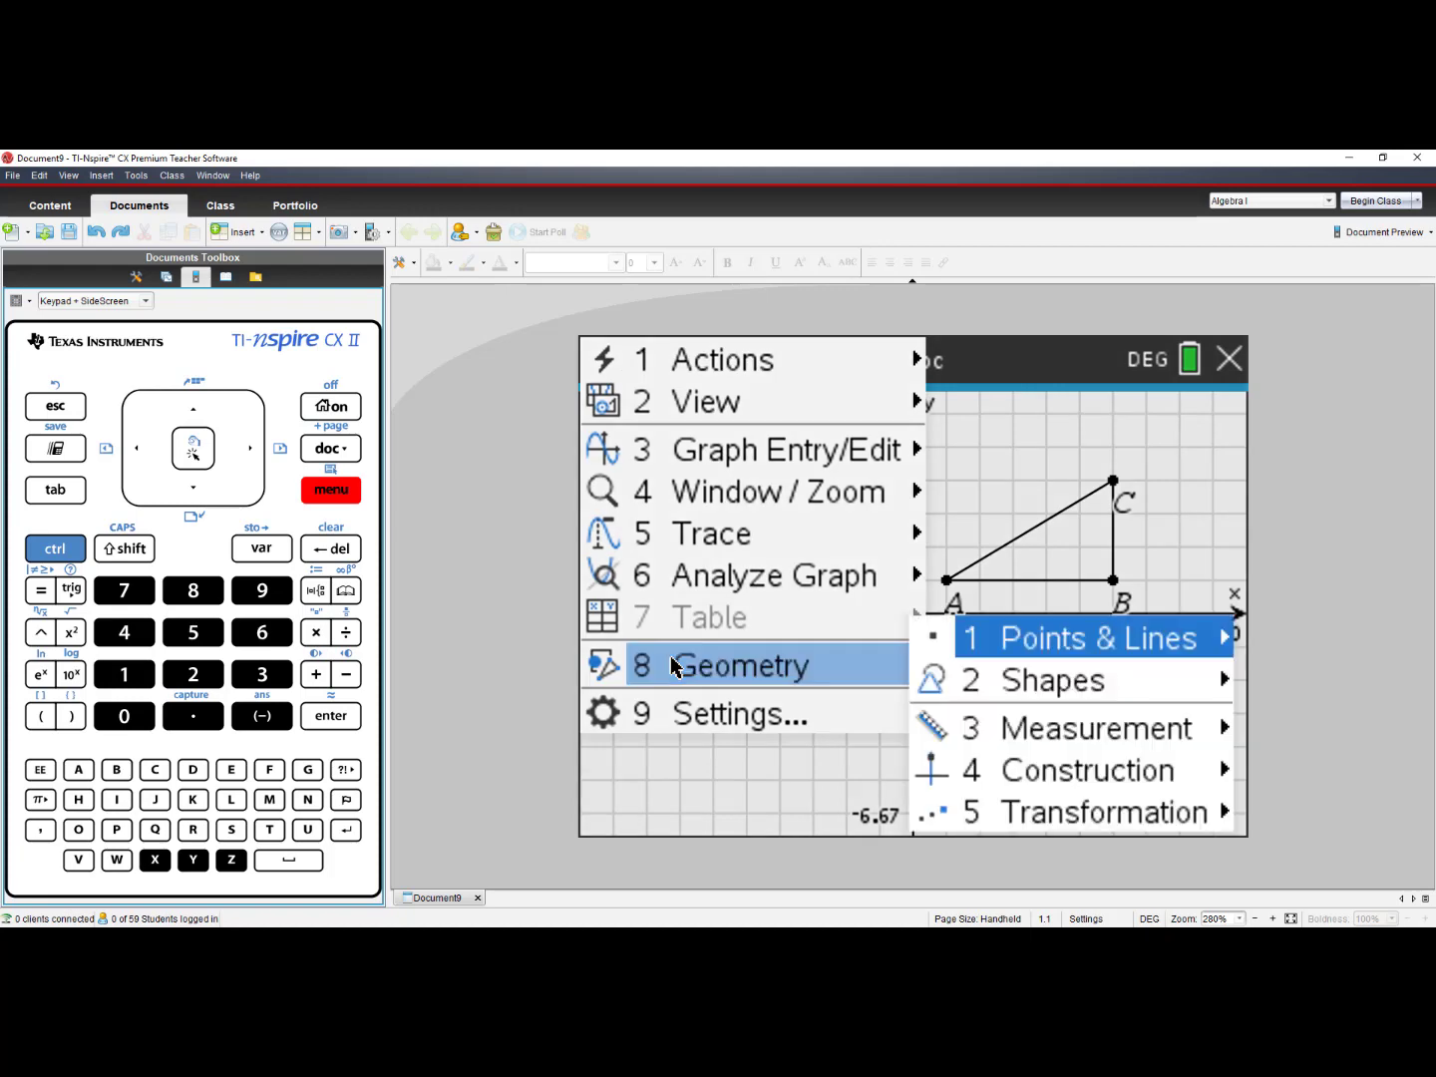
click(971, 641)
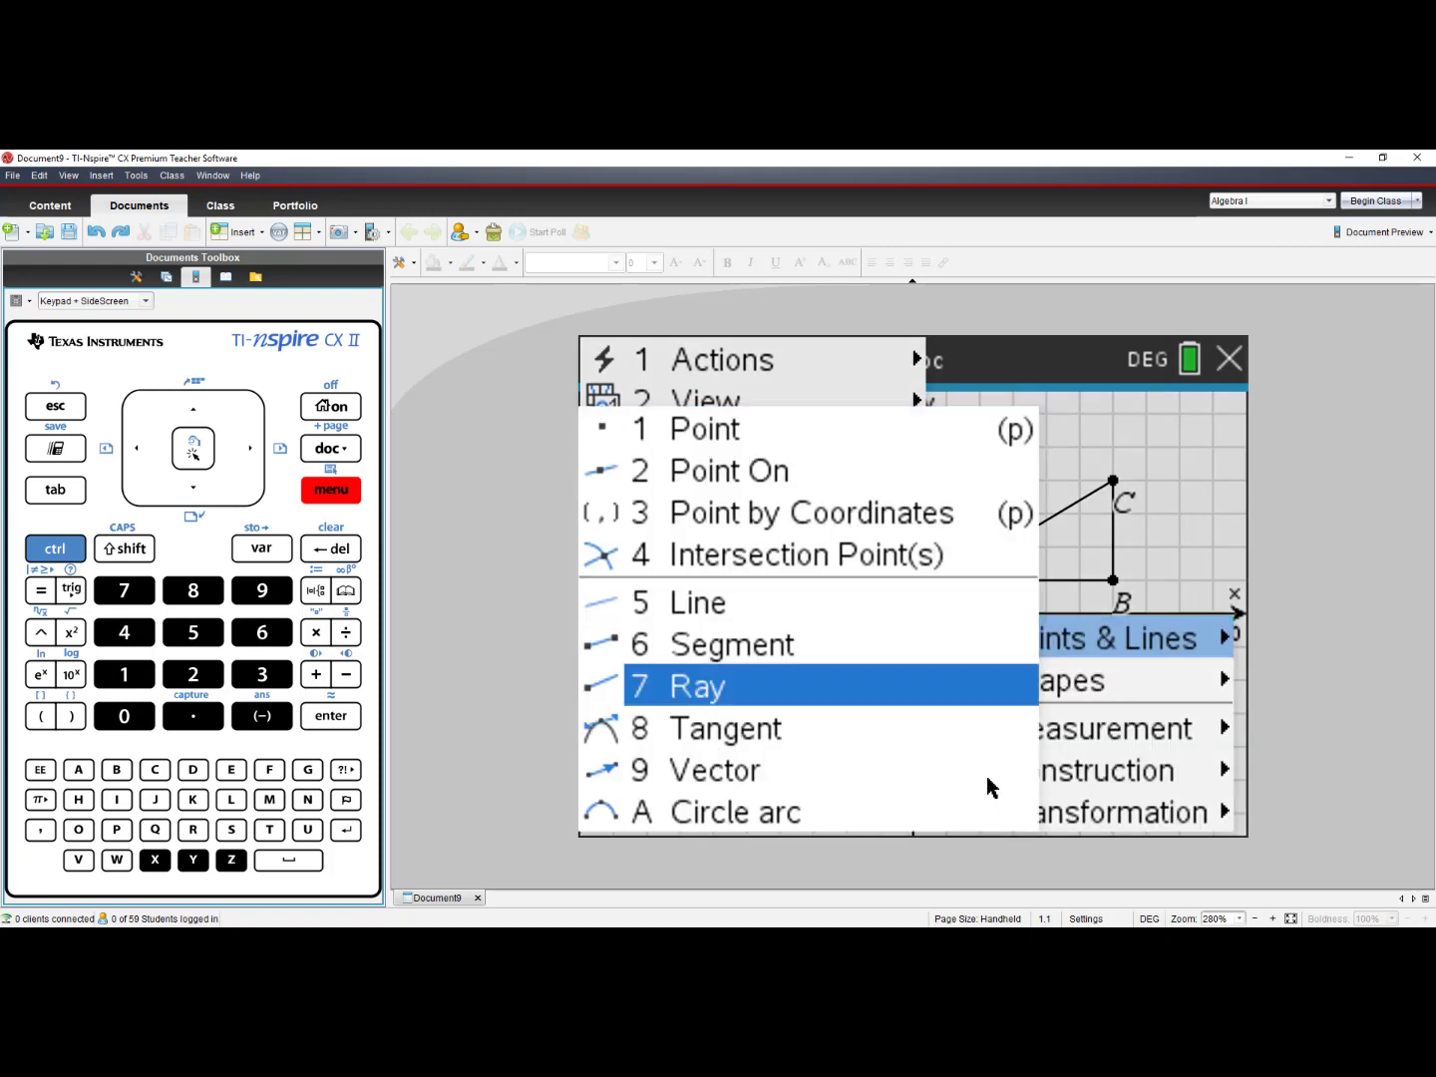
click(1072, 820)
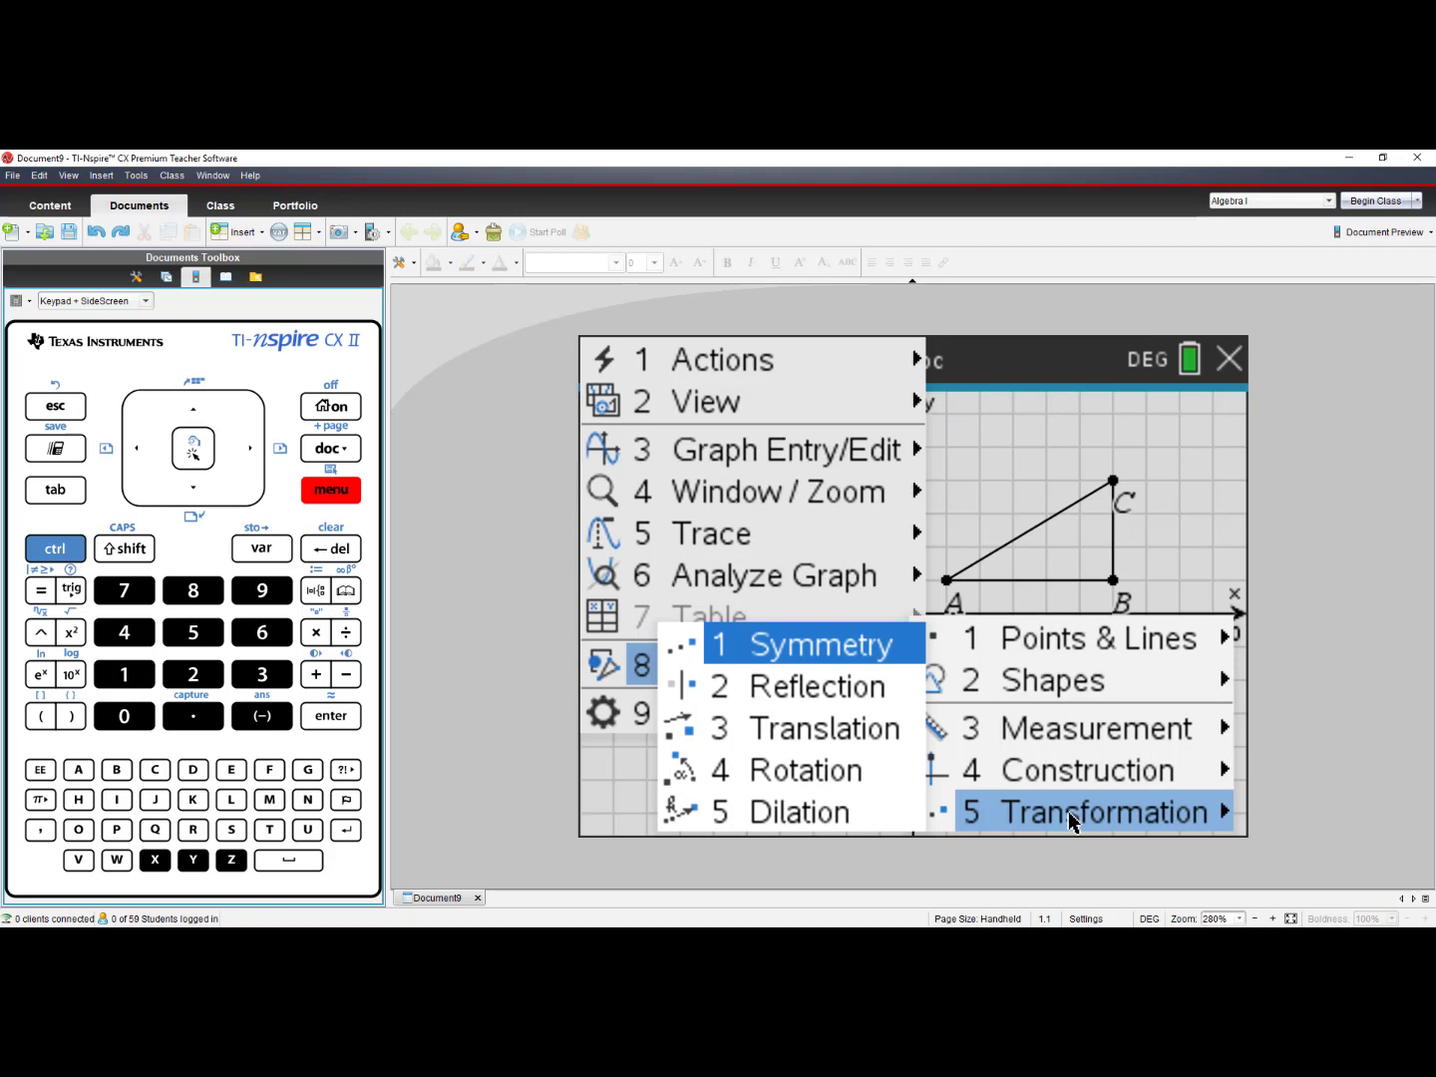
click(816, 777)
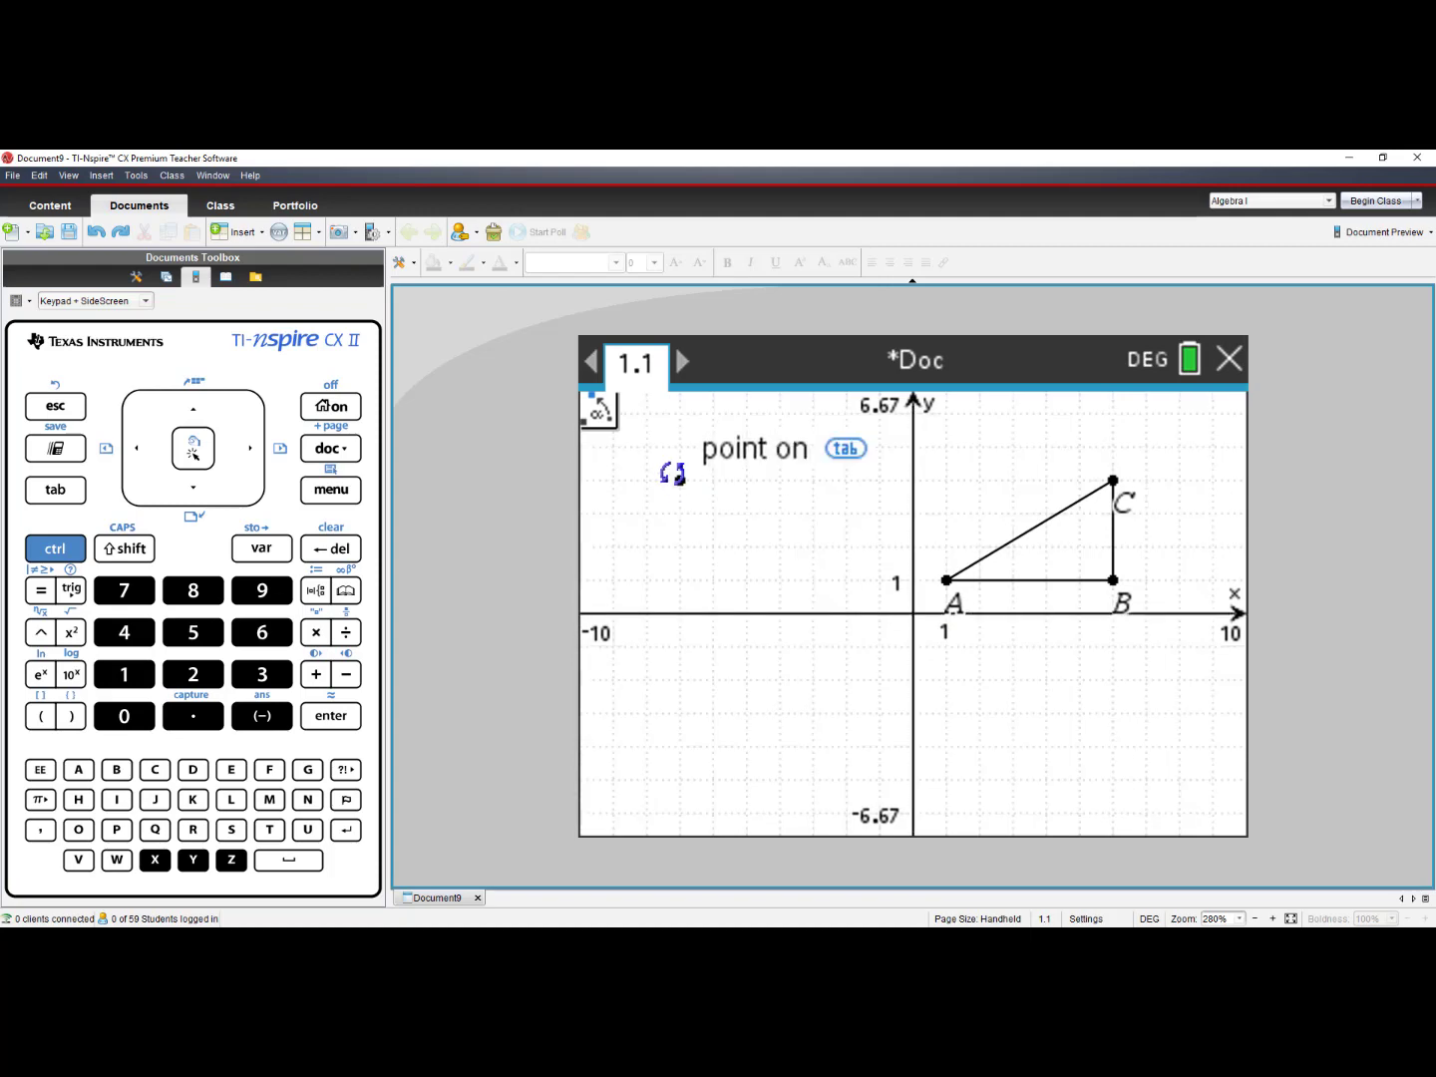
mouse_move(602, 410)
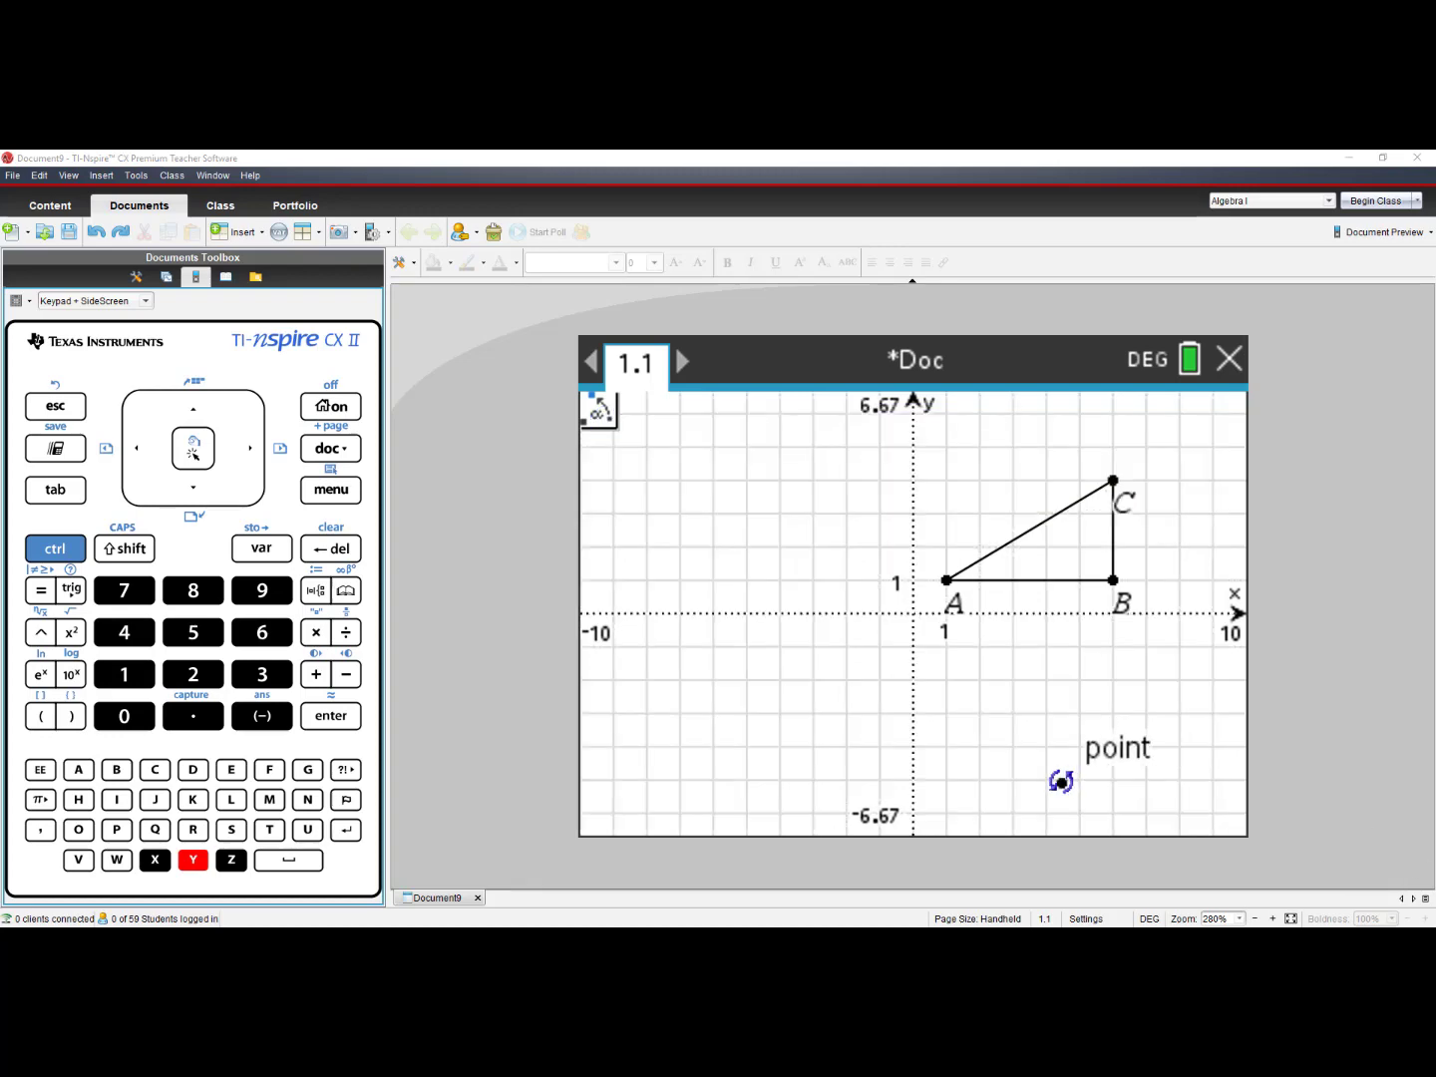
Rotate triangle ABC 90° about a new point D at the origin to create A'B'C'
click(1050, 591)
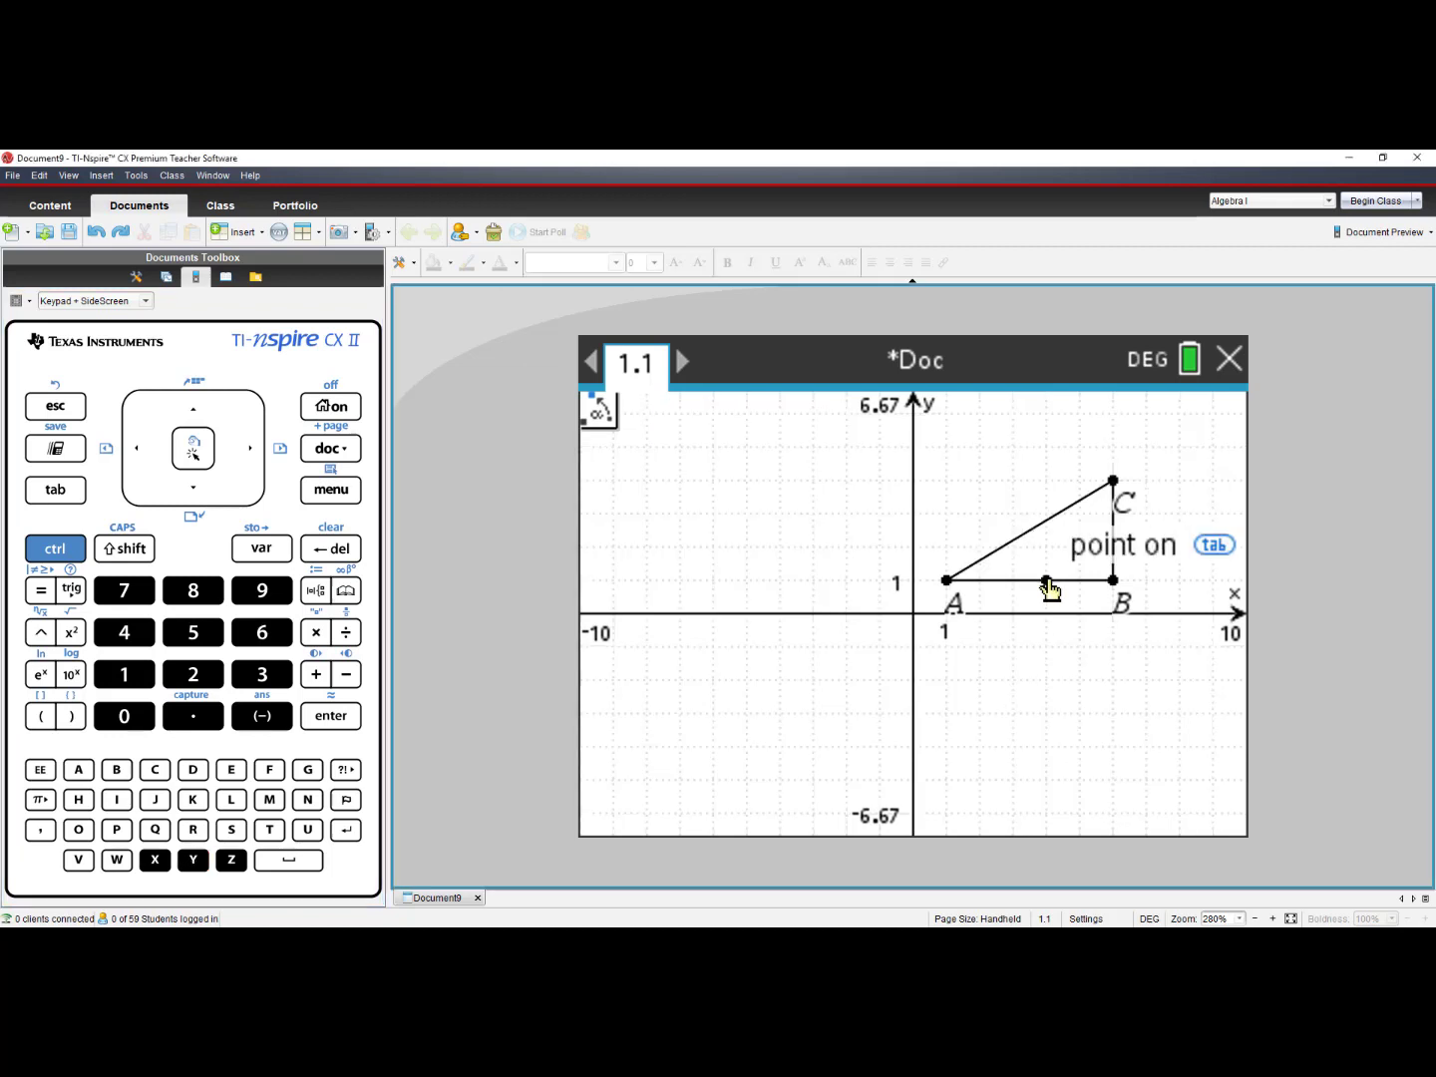
click(912, 614)
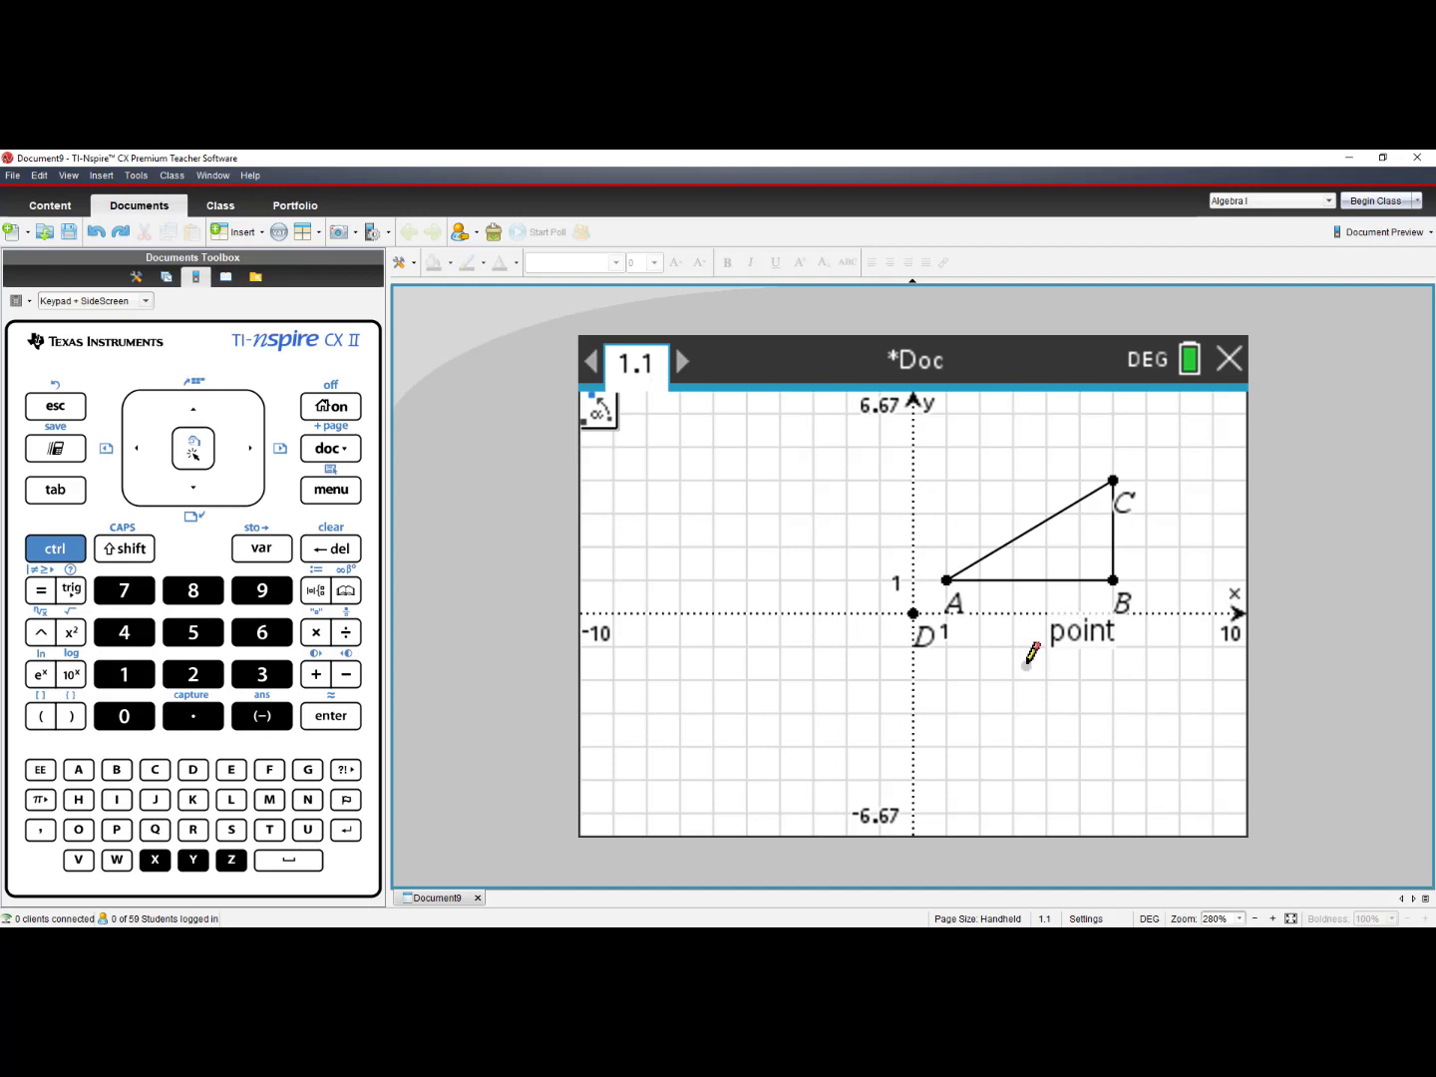
text(90)
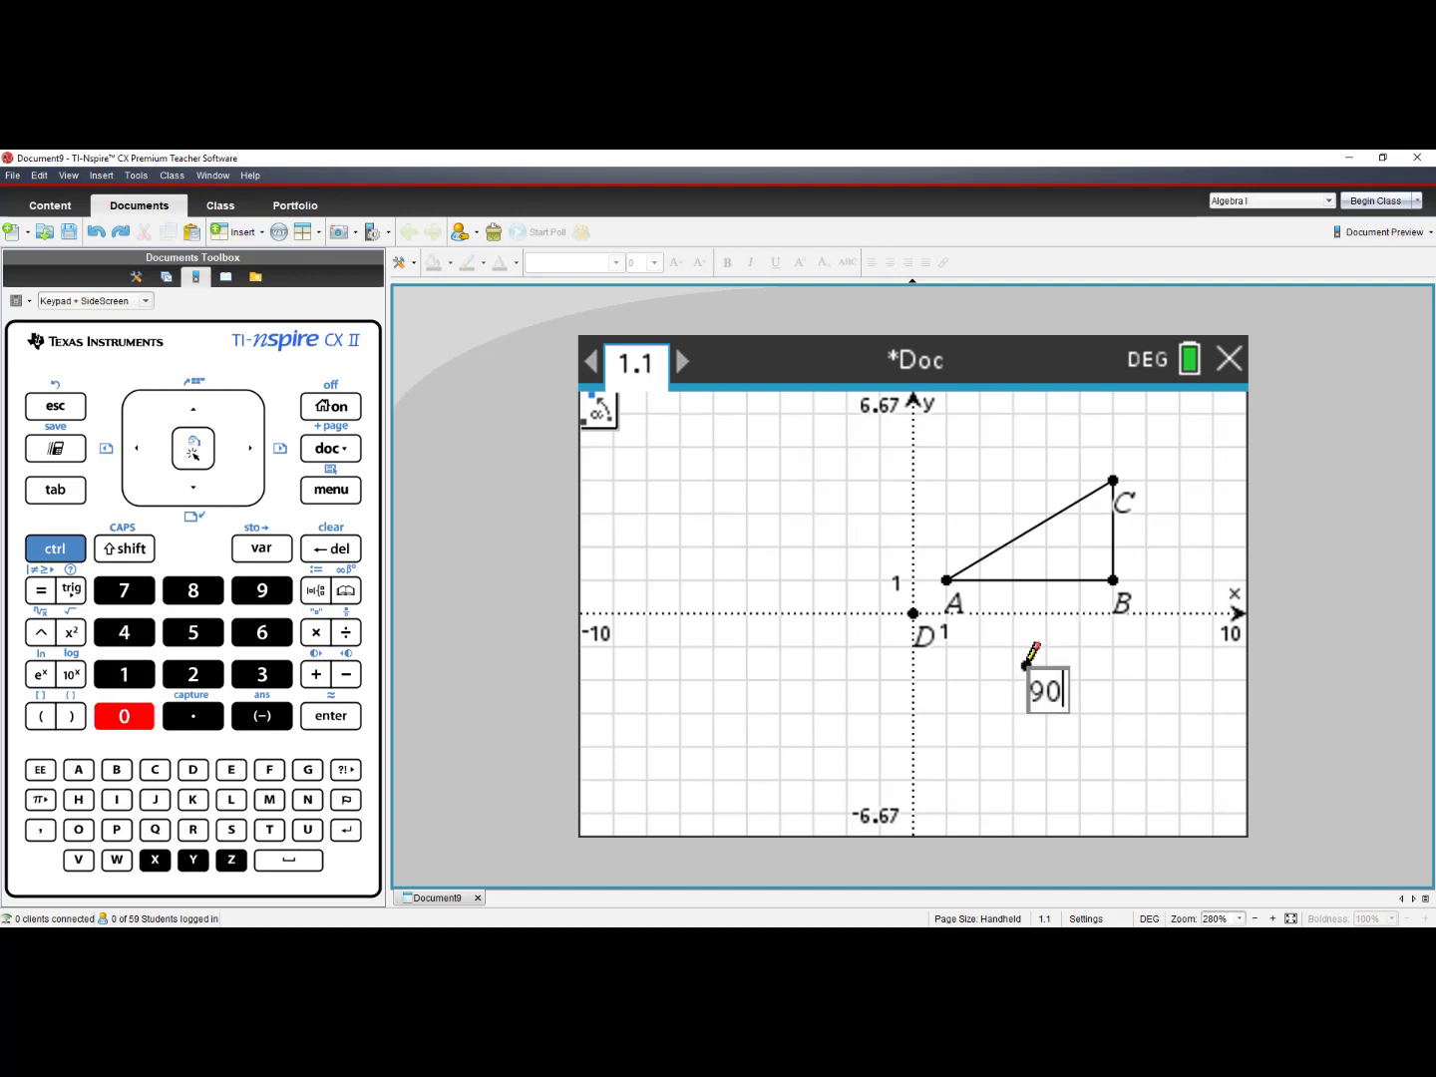
key(Return)
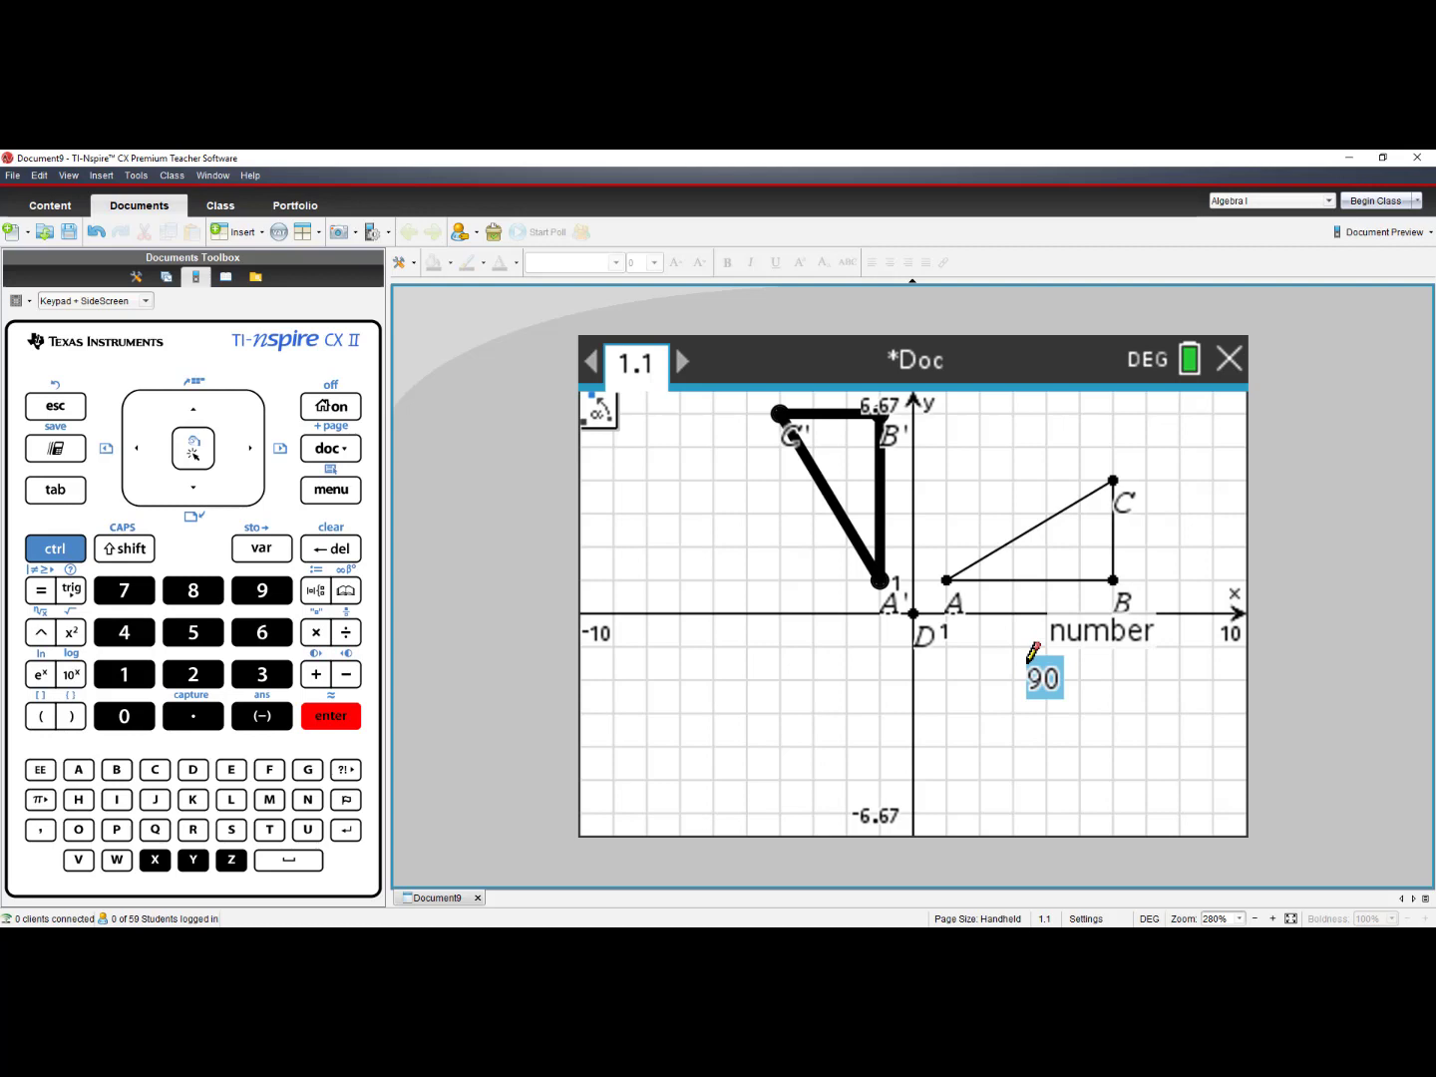
key(Return)
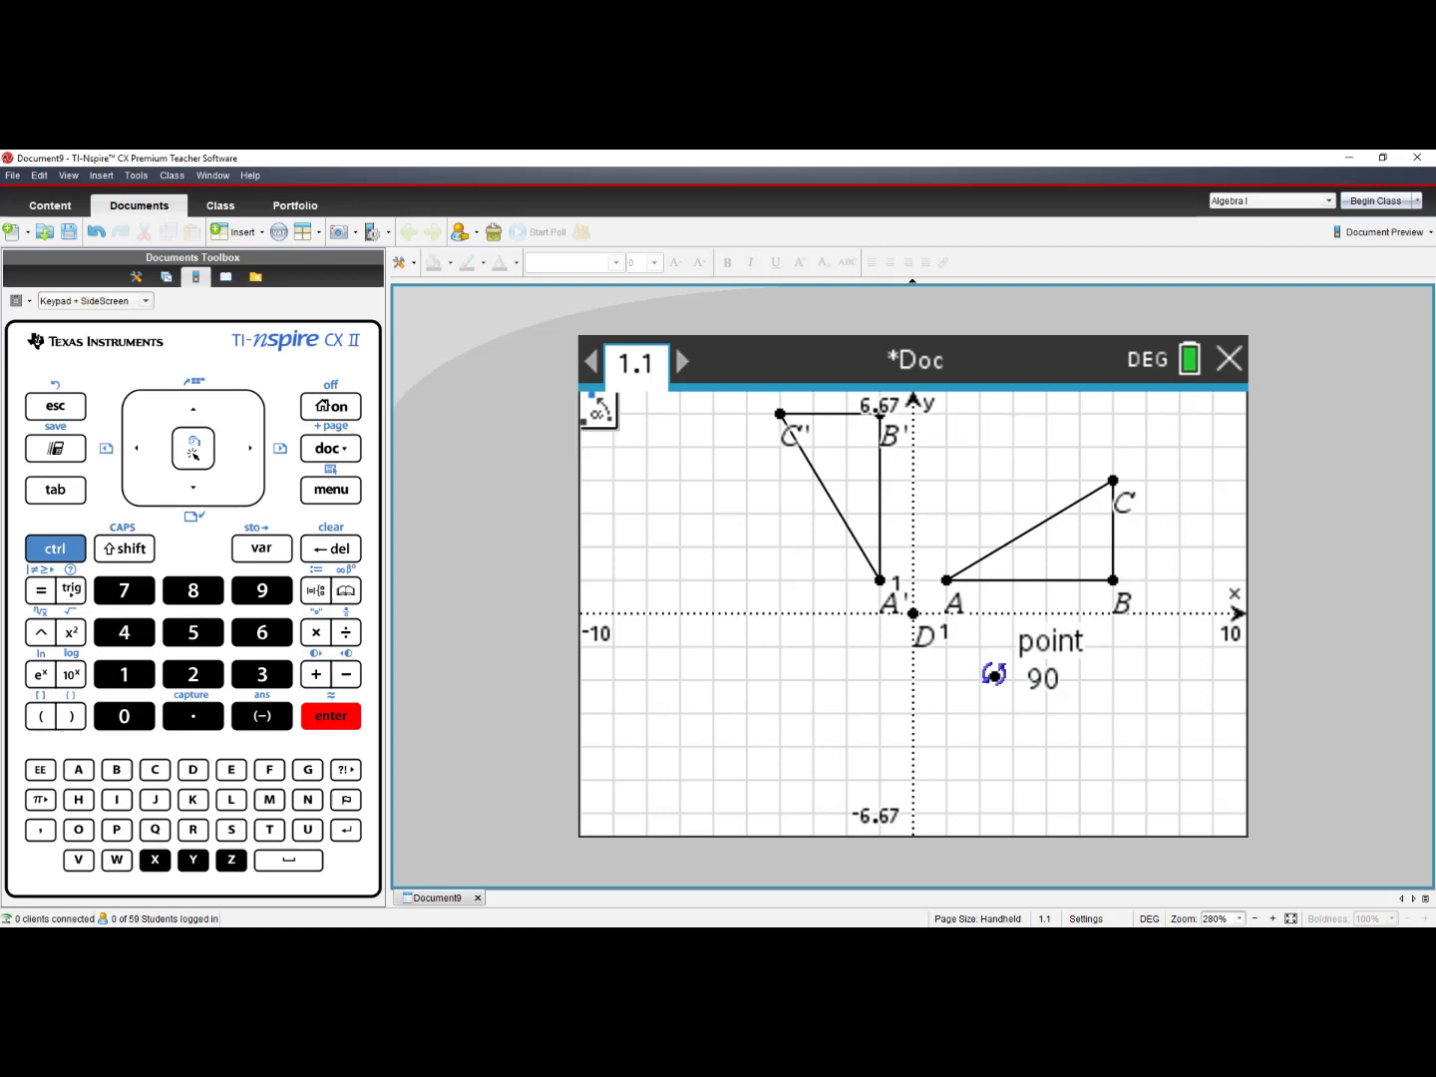
Edit the rotation angle label to 180, then 270, then back to 90
key(Escape)
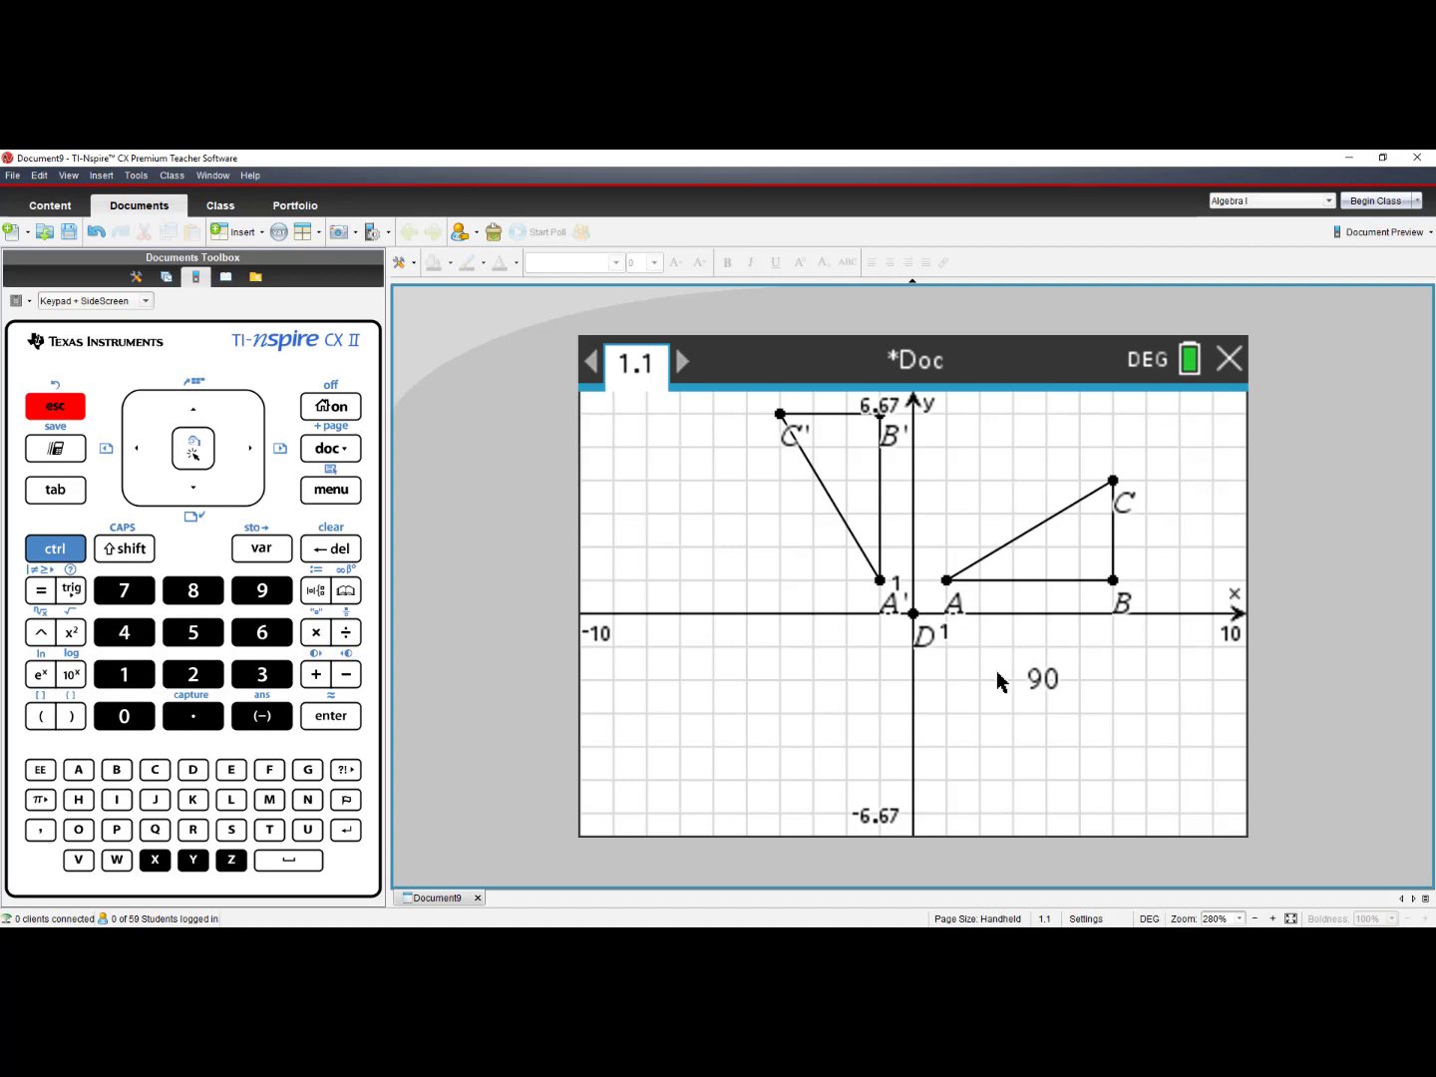
double_click(1045, 688)
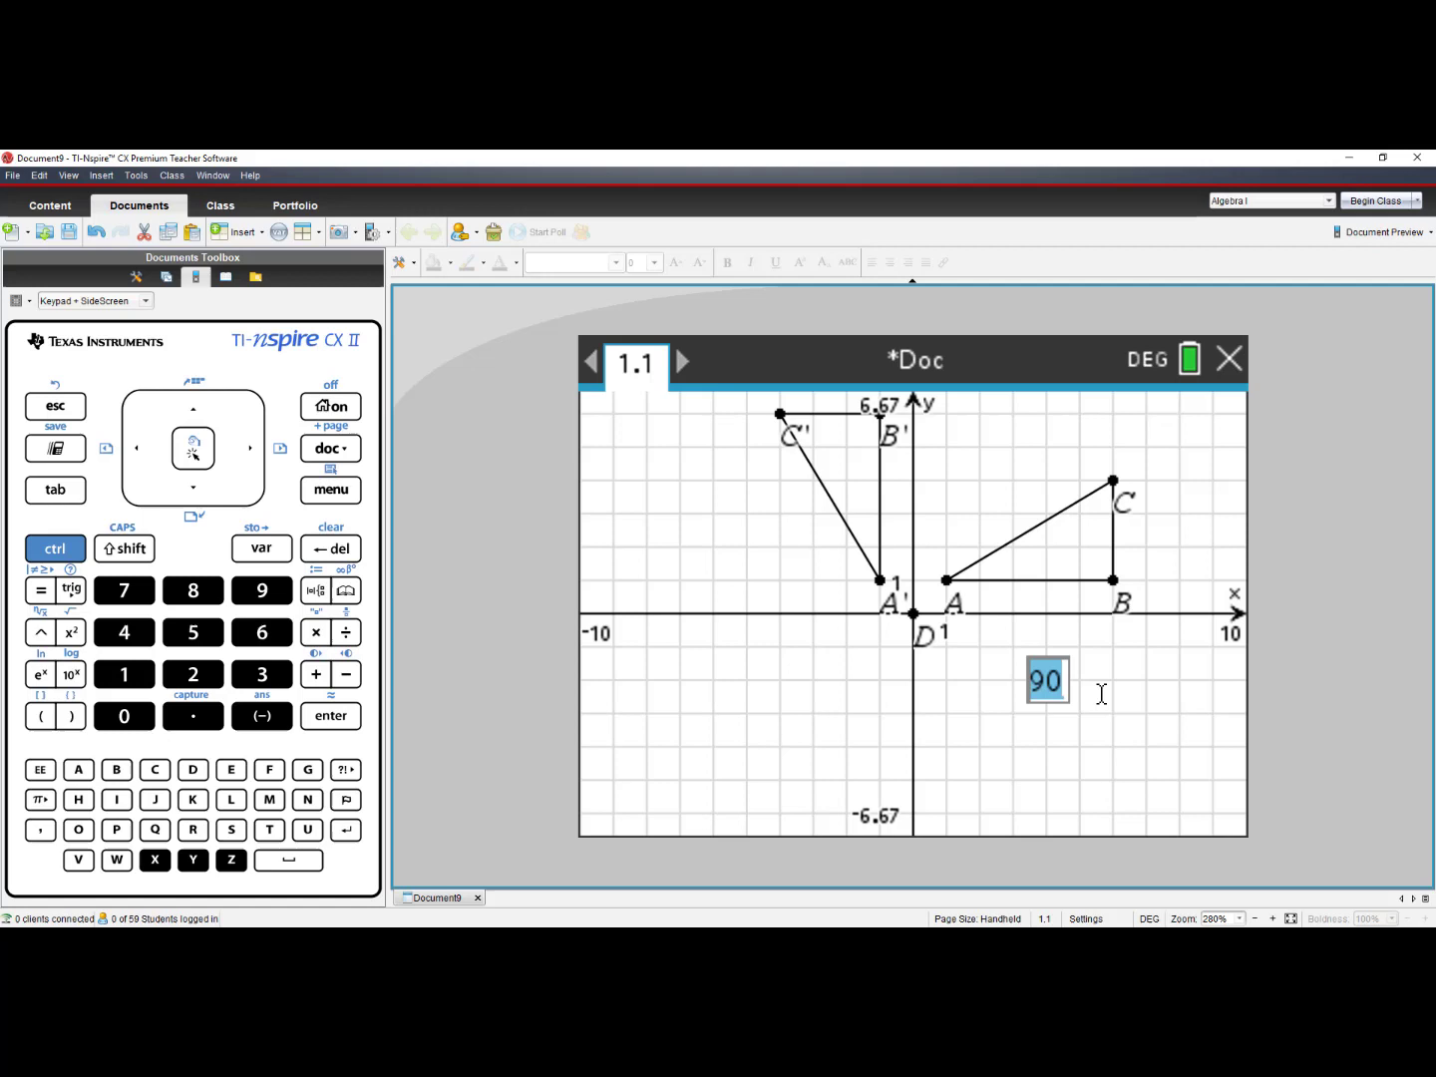
text(18)
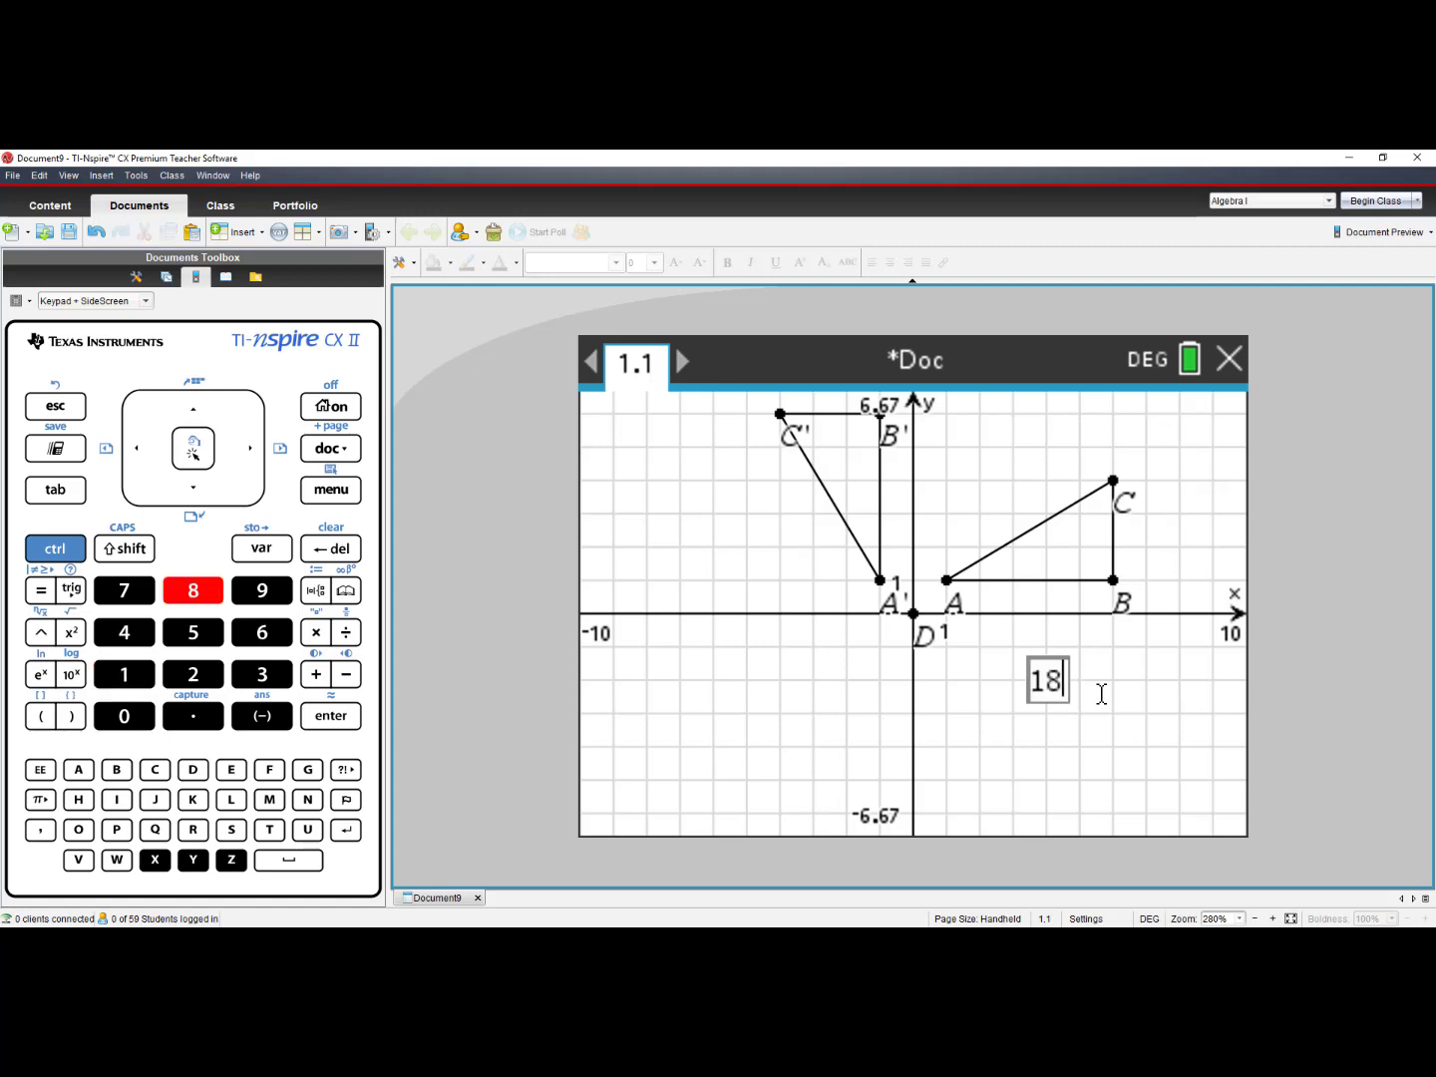
text(0)
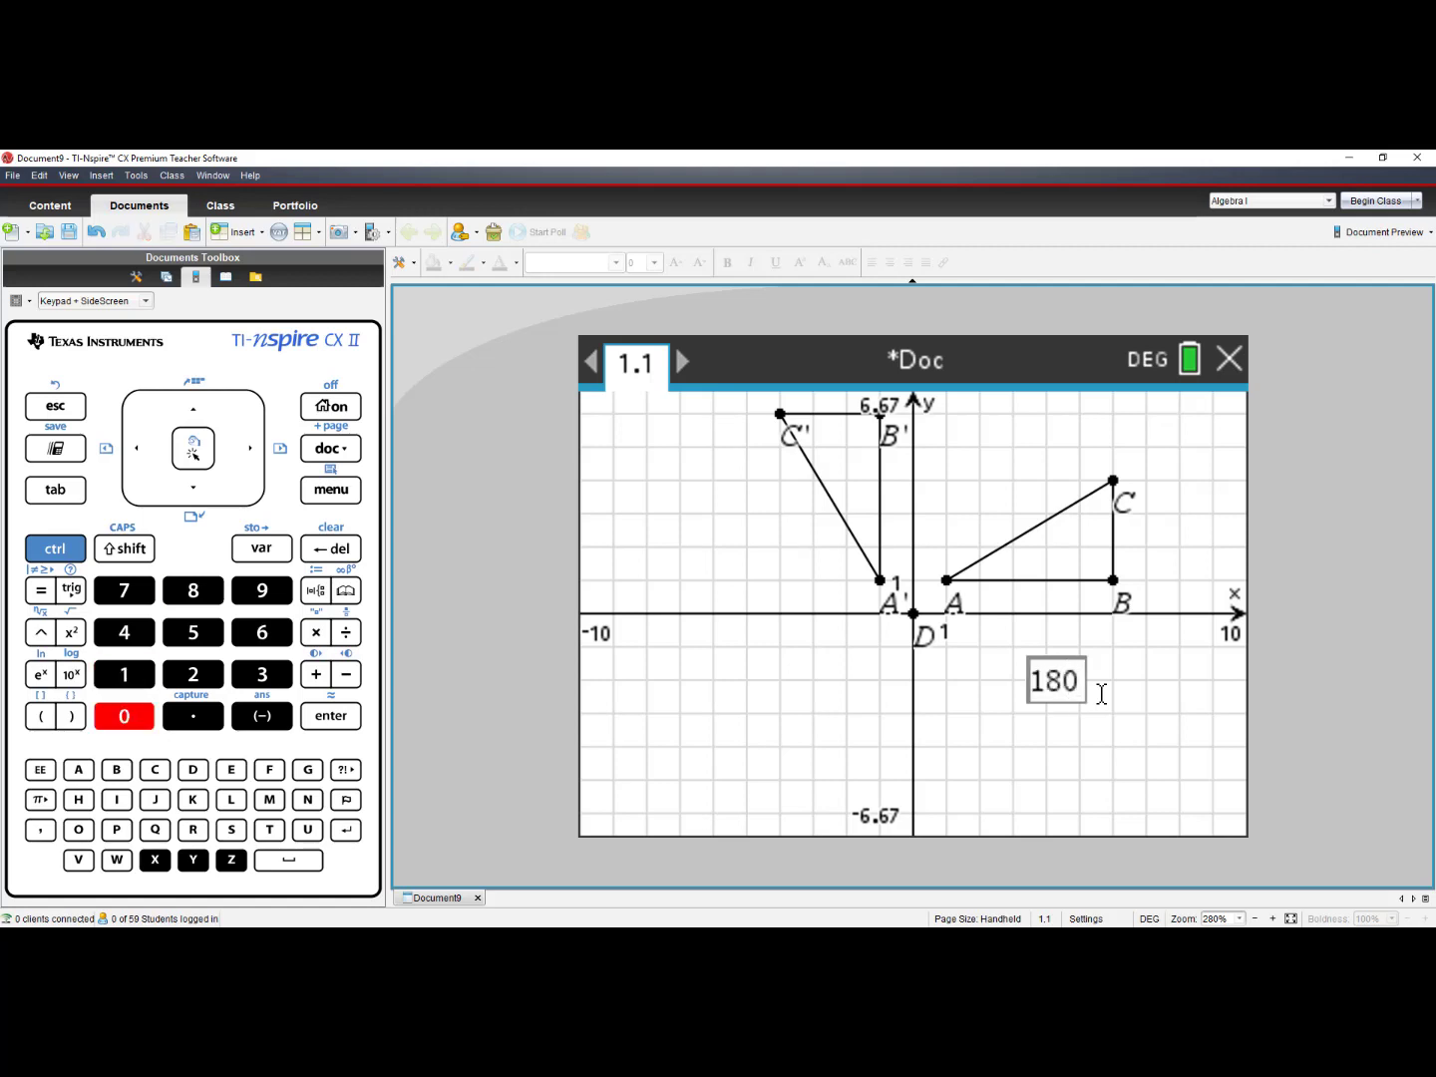
key(Return)
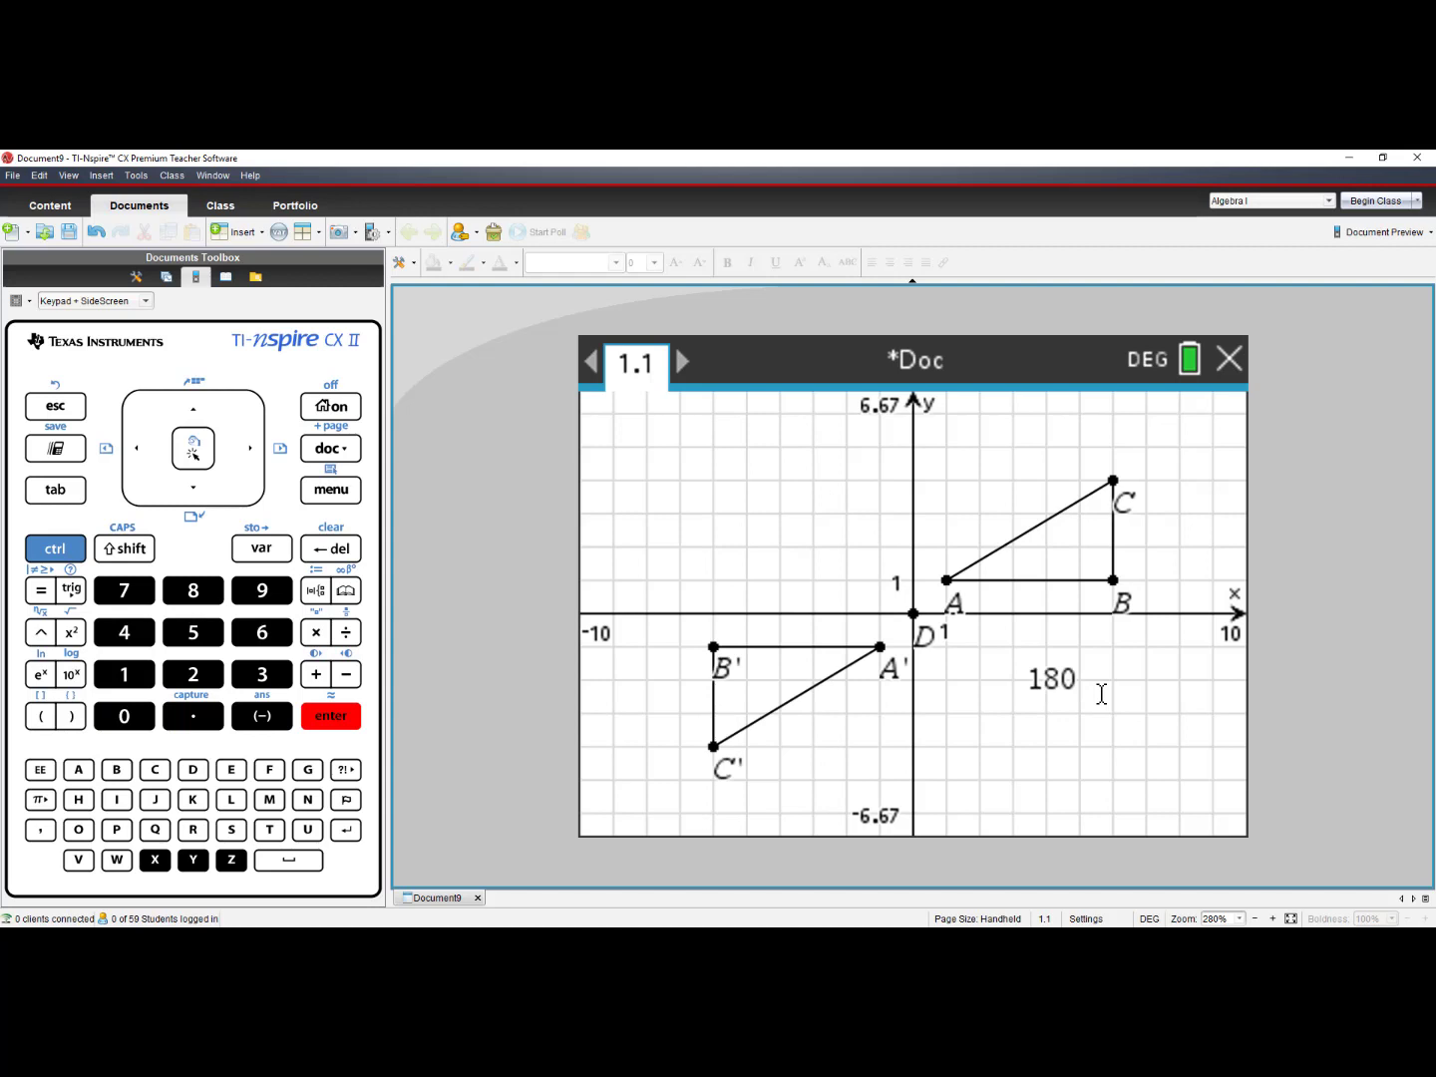
double_click(1047, 680)
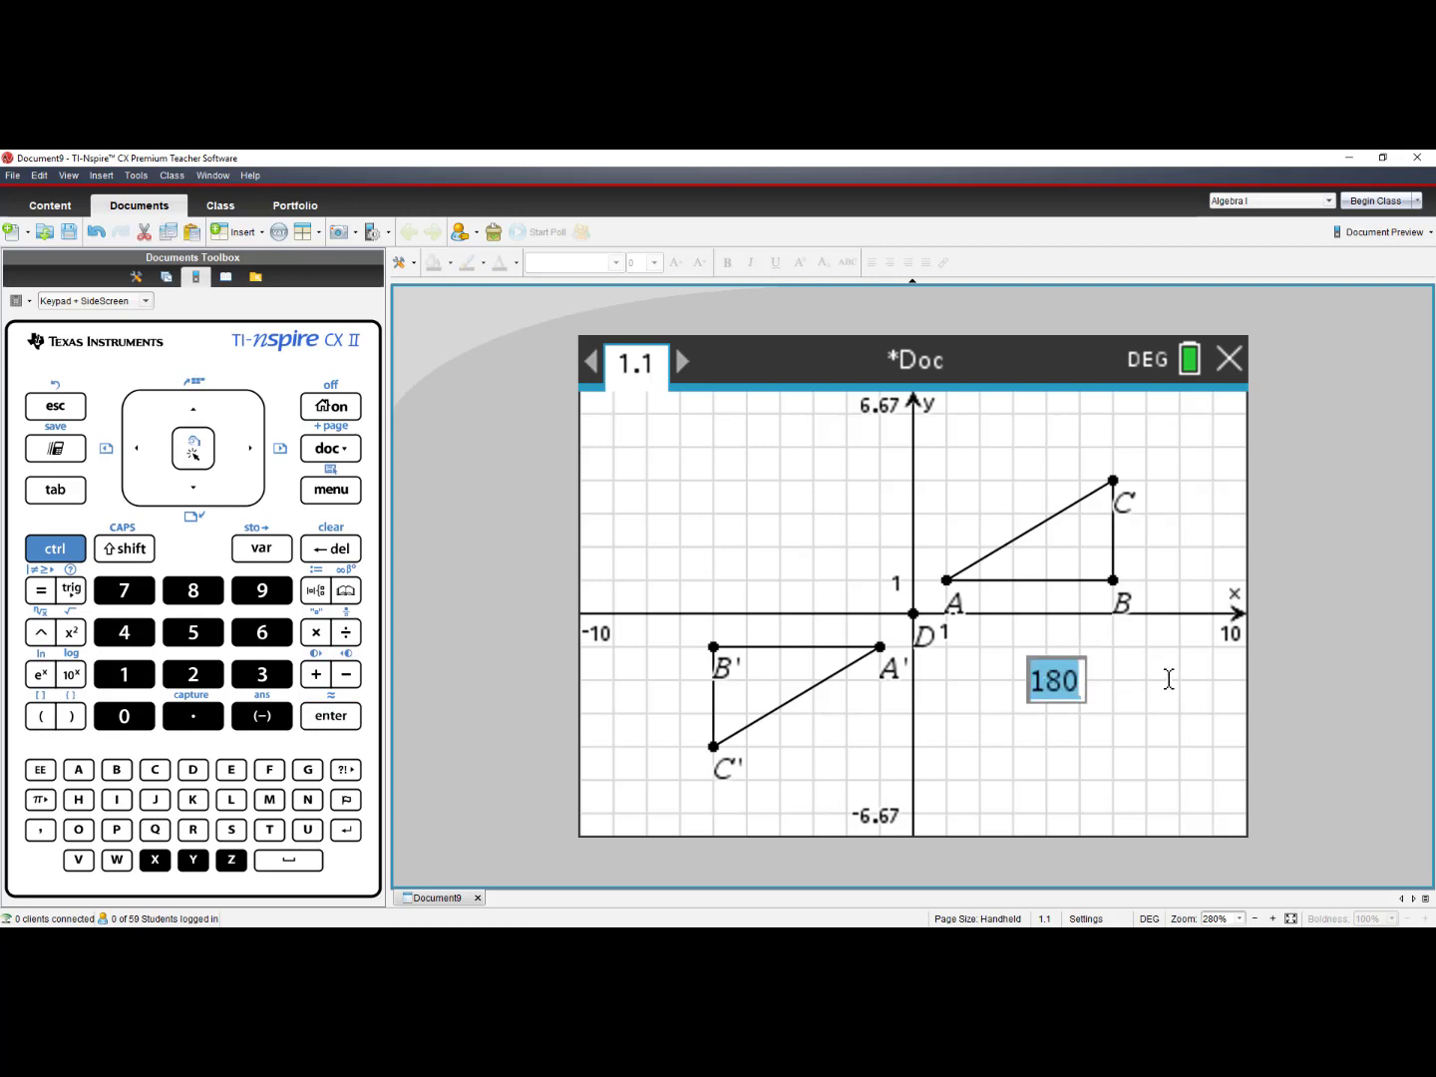
text(270)
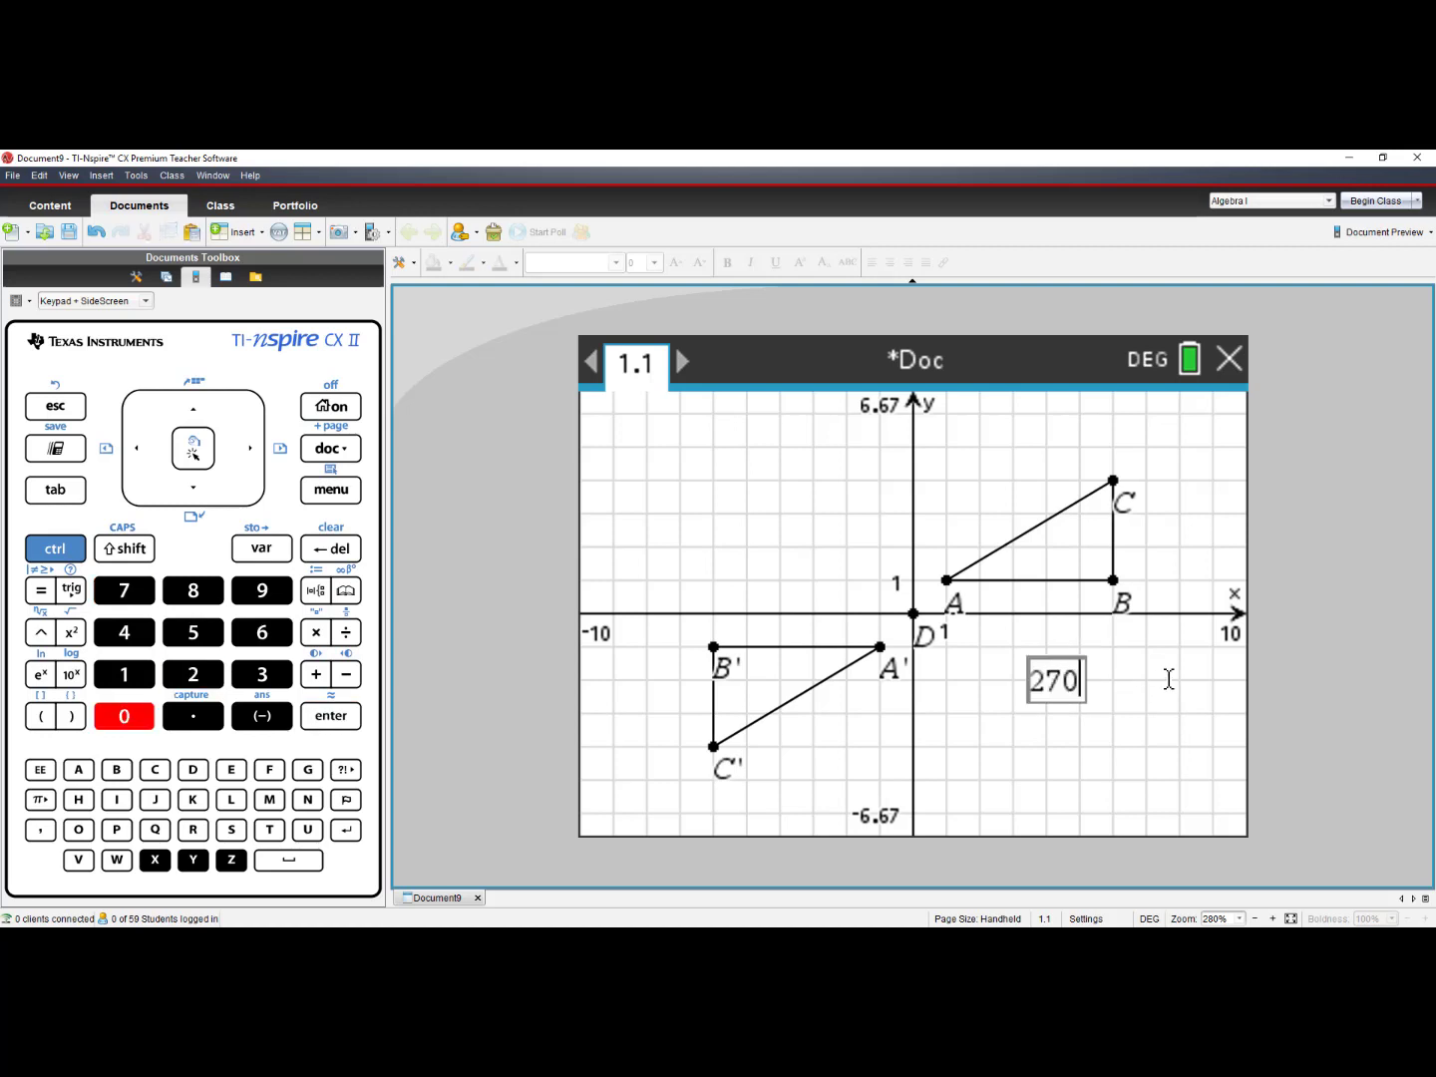
key(Return)
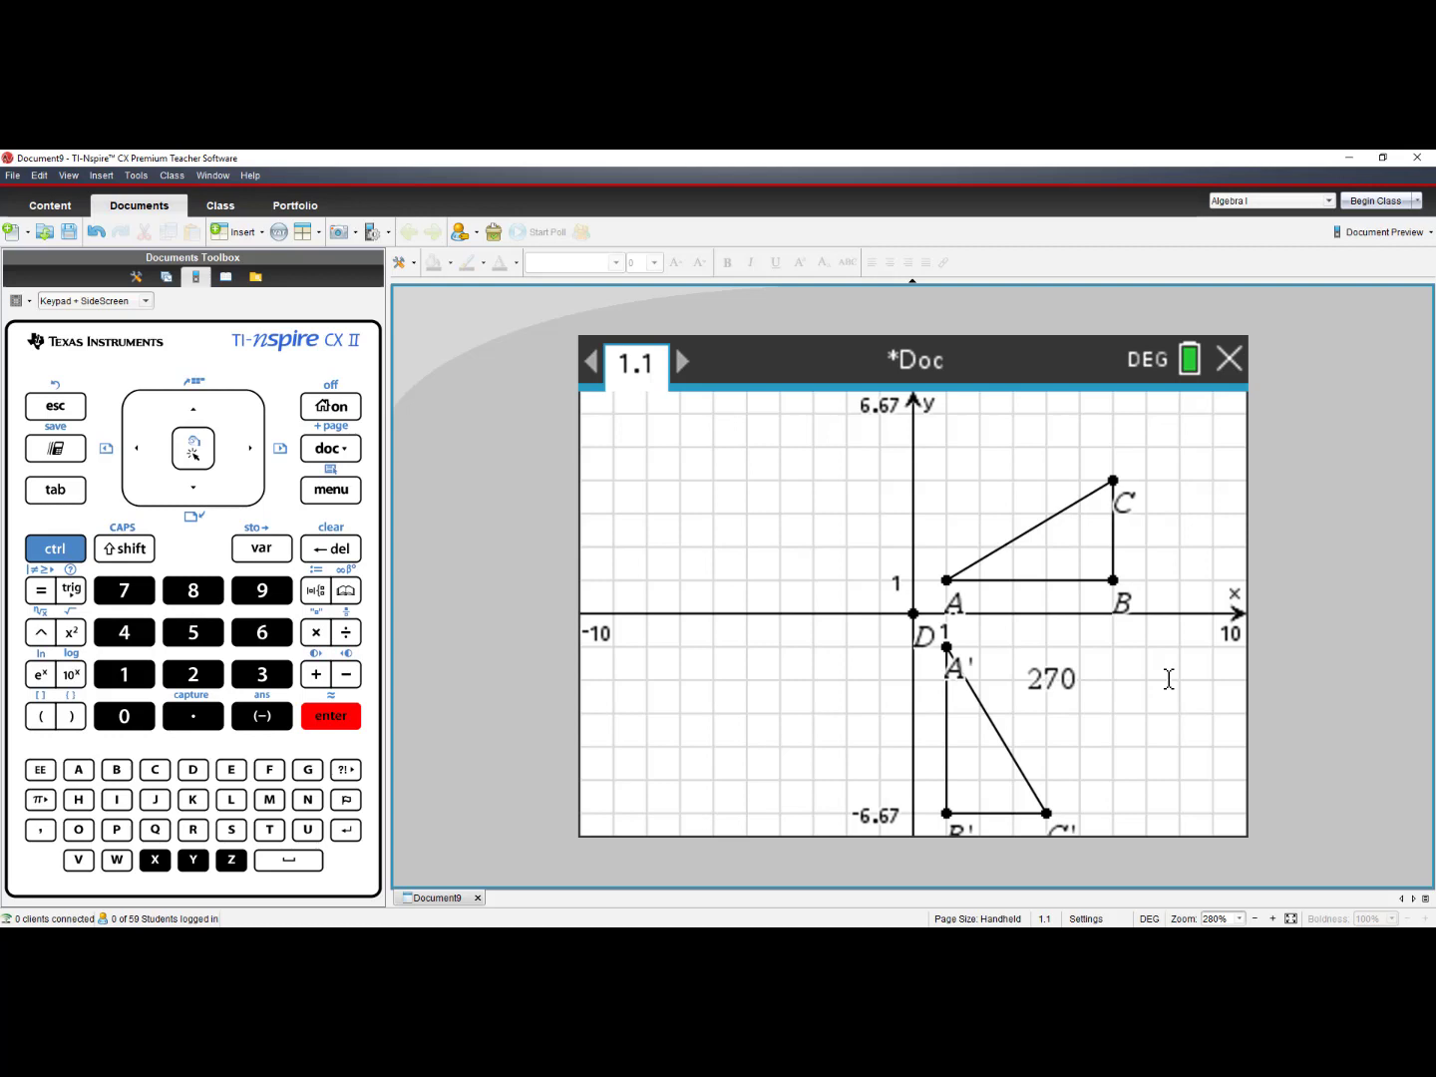
double_click(1056, 681)
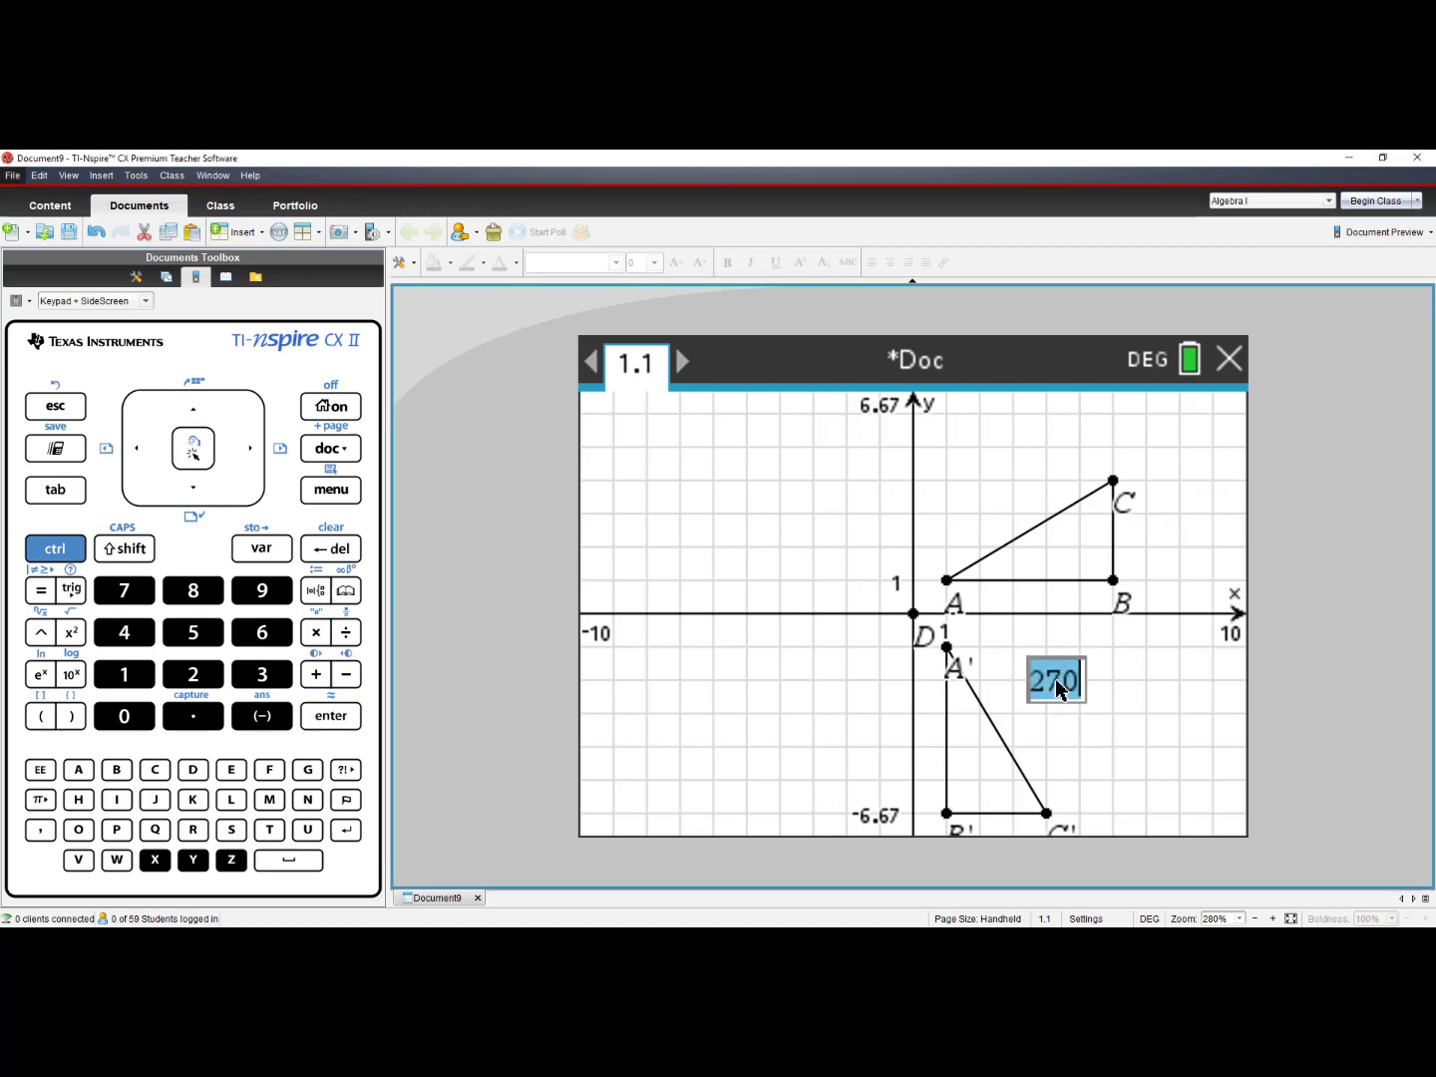
text(90)
key(Return)
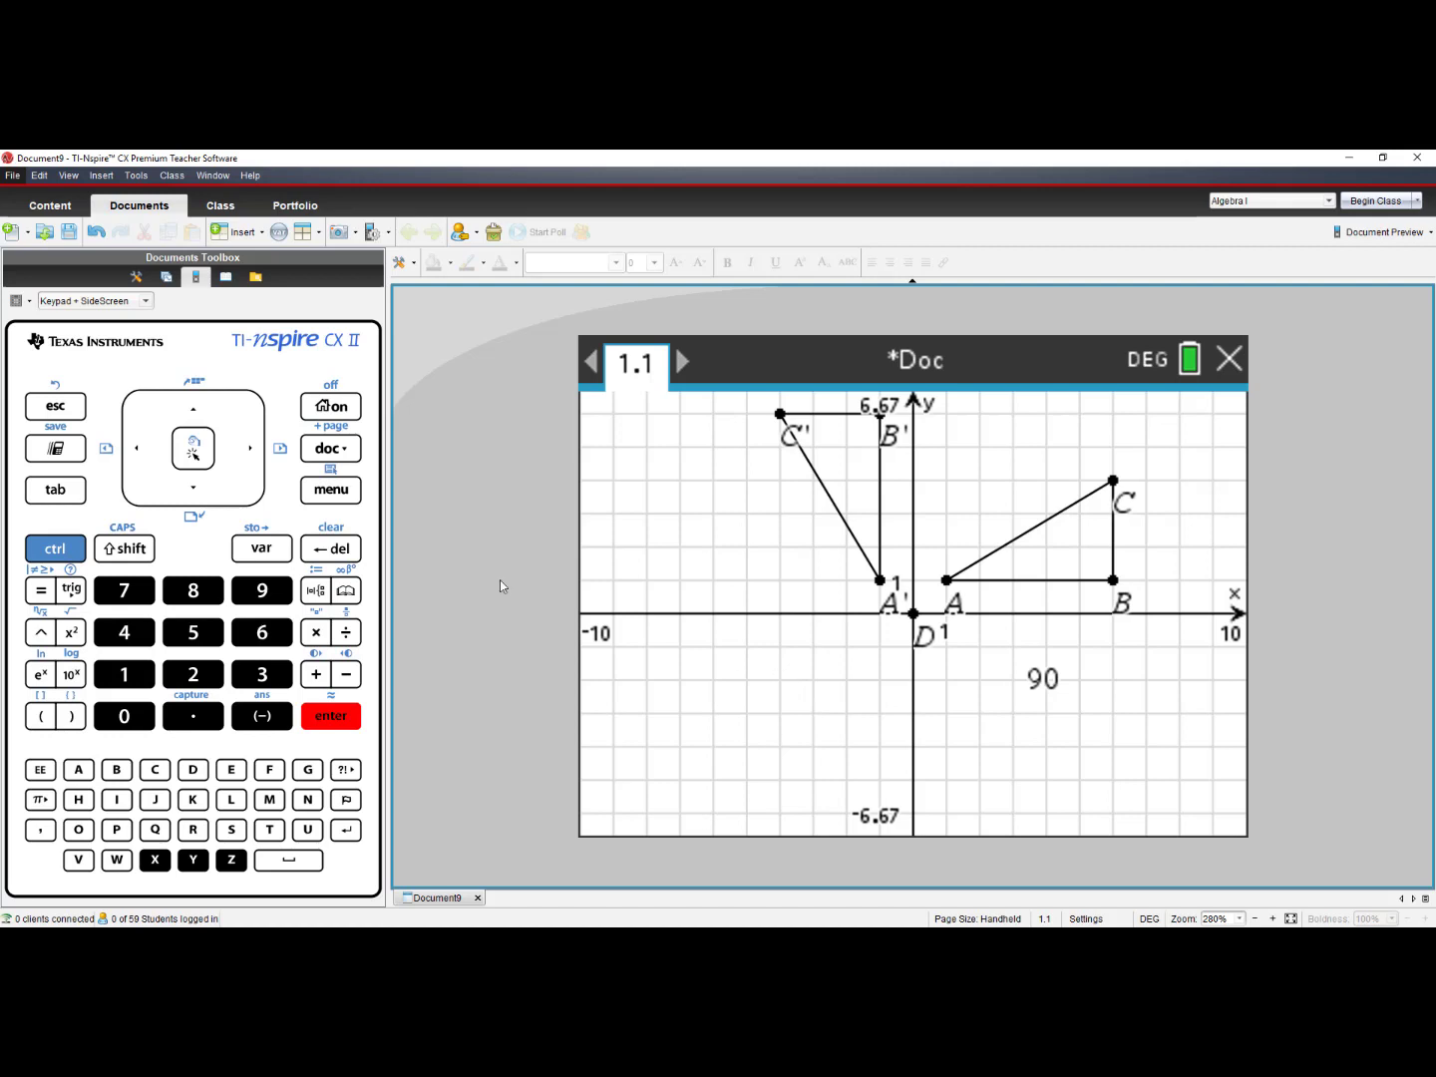
Turn on Actions > Coordinates and Equations to show the vertex coordinates
click(341, 498)
click(341, 499)
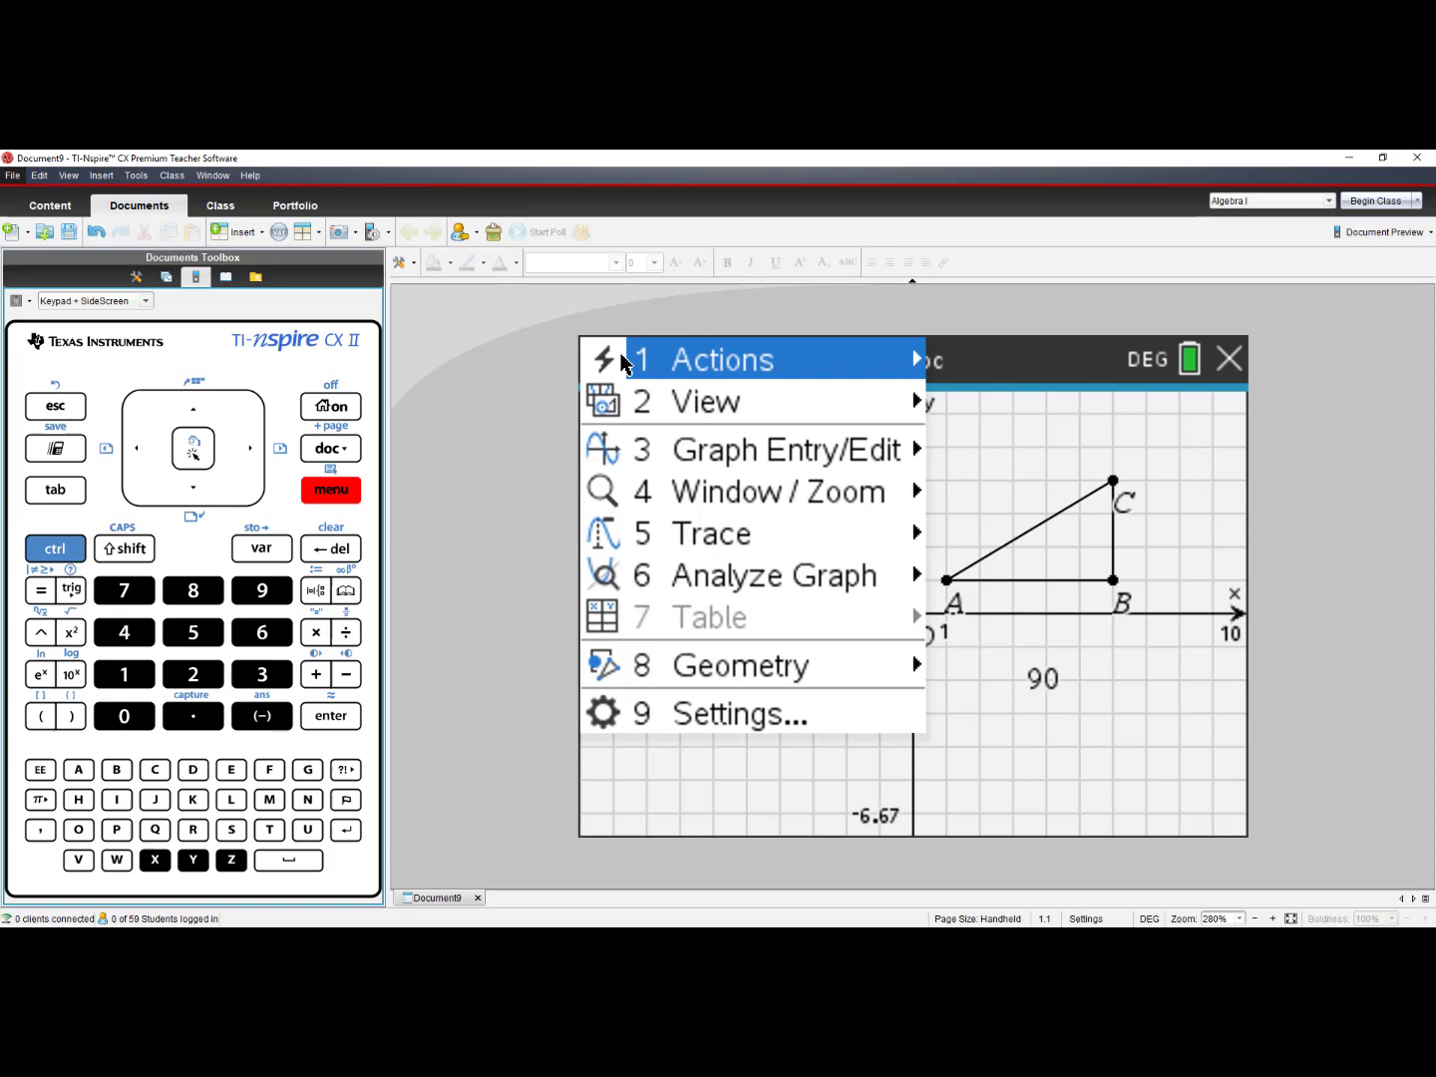
click(668, 362)
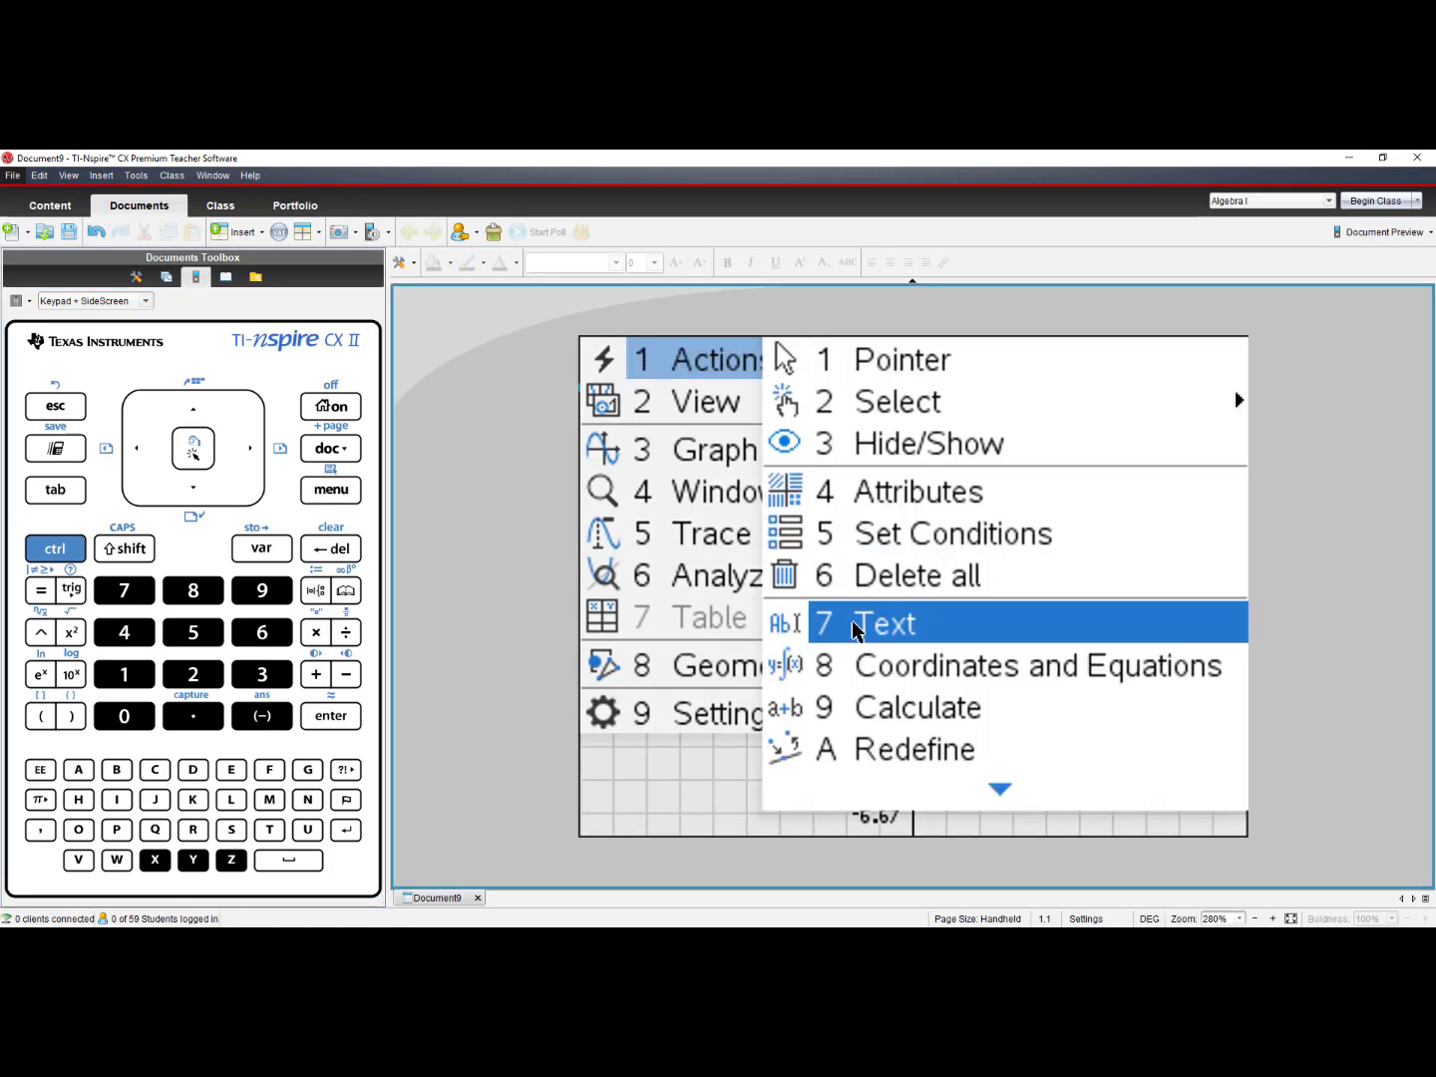
click(1109, 684)
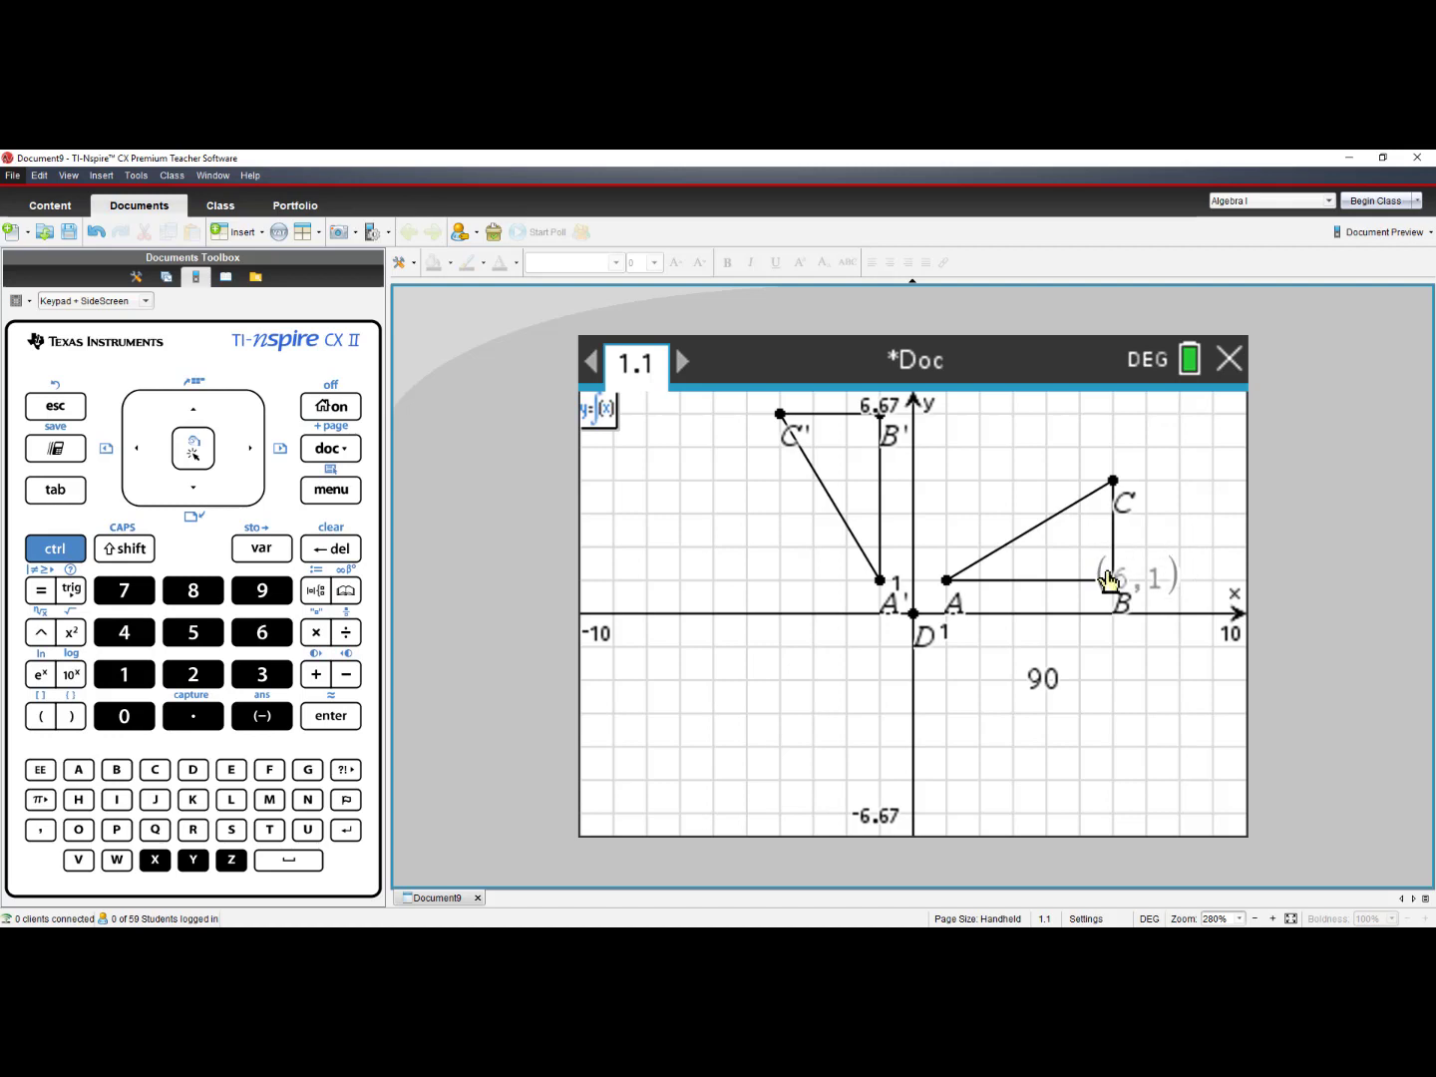
Move the coordinate labels (6,1), (6,4), (1,1), (-4,6) and (-1,6) beside their vertices
drag(1109, 581, 1139, 567)
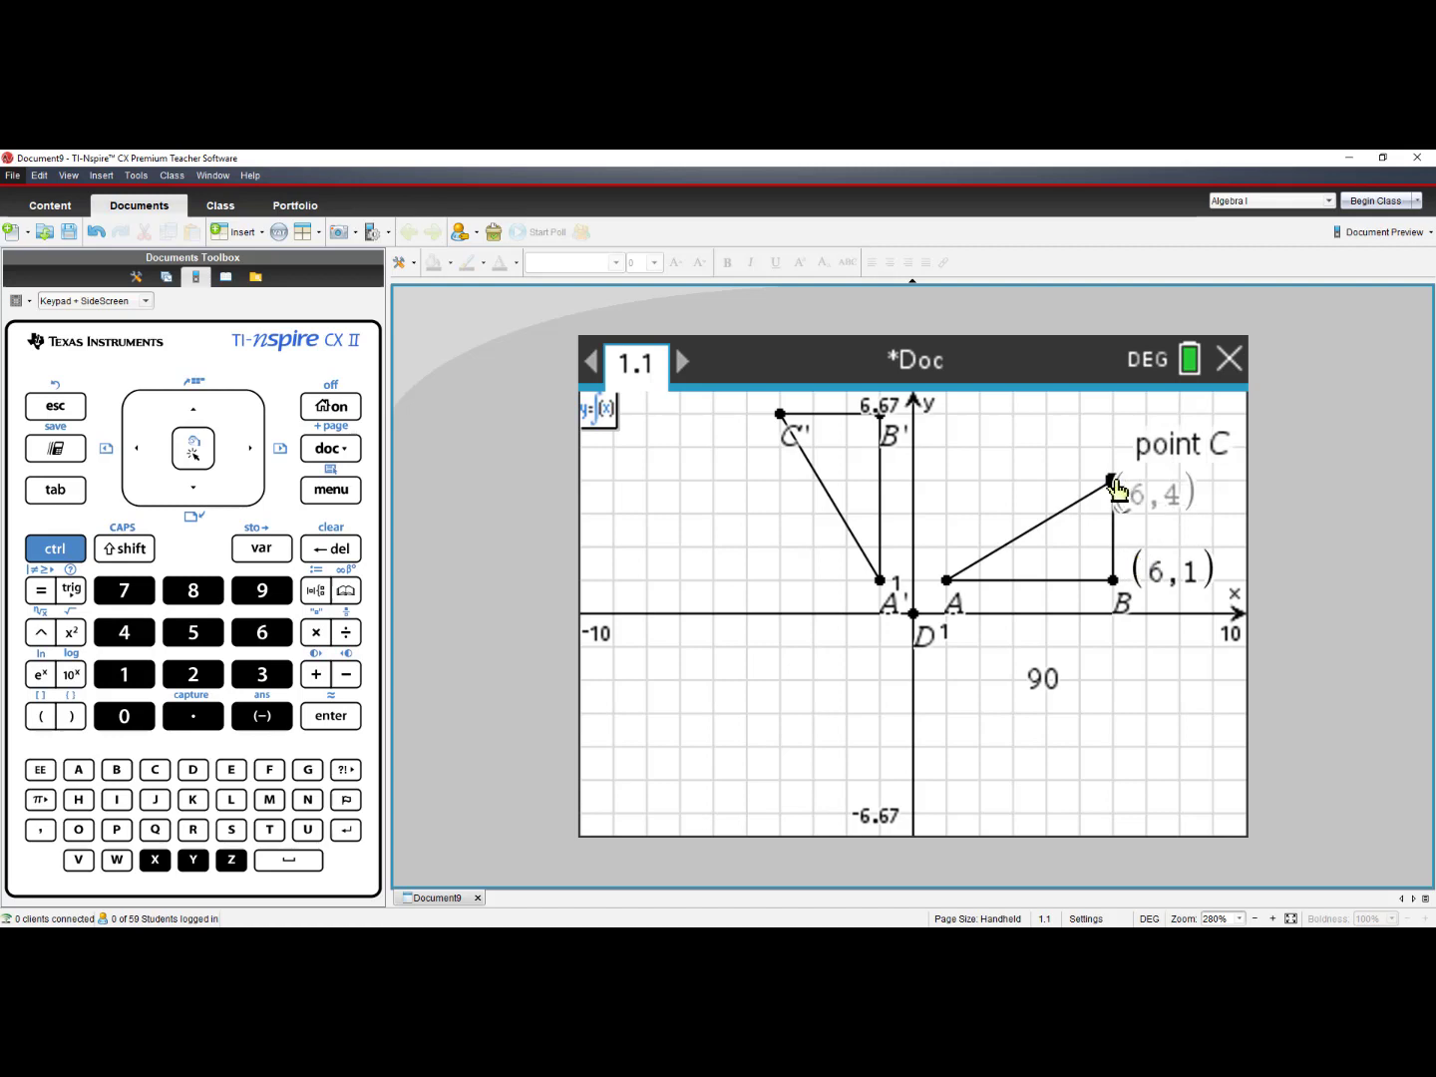
drag(1115, 487, 1122, 451)
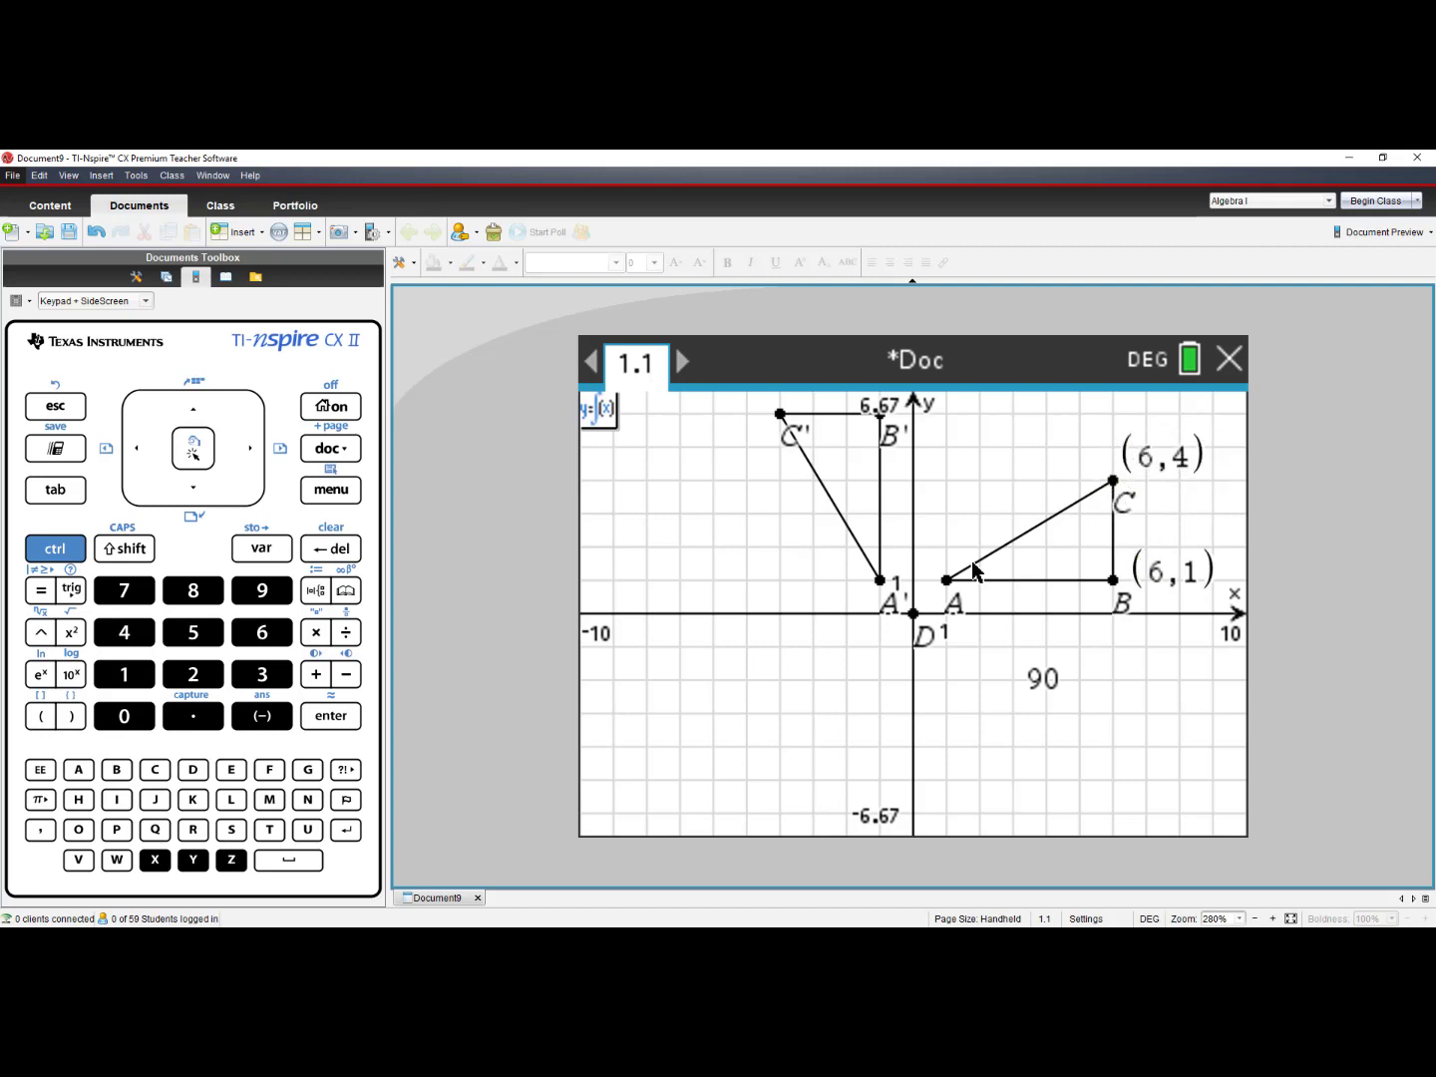
drag(950, 583, 774, 585)
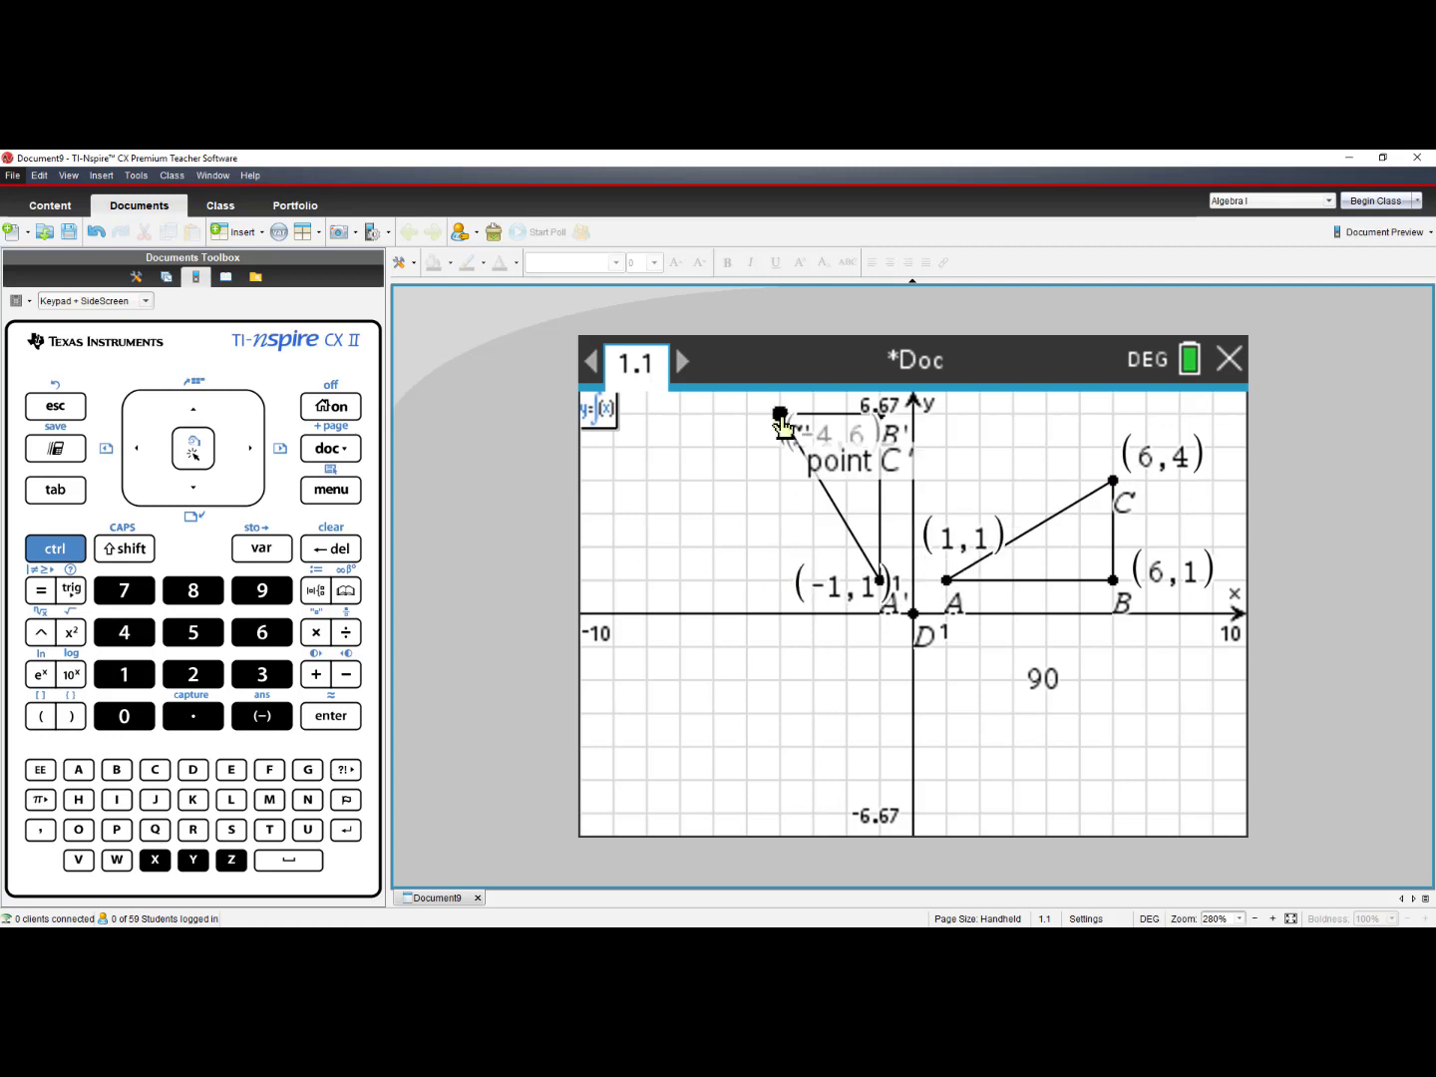
drag(781, 424, 676, 475)
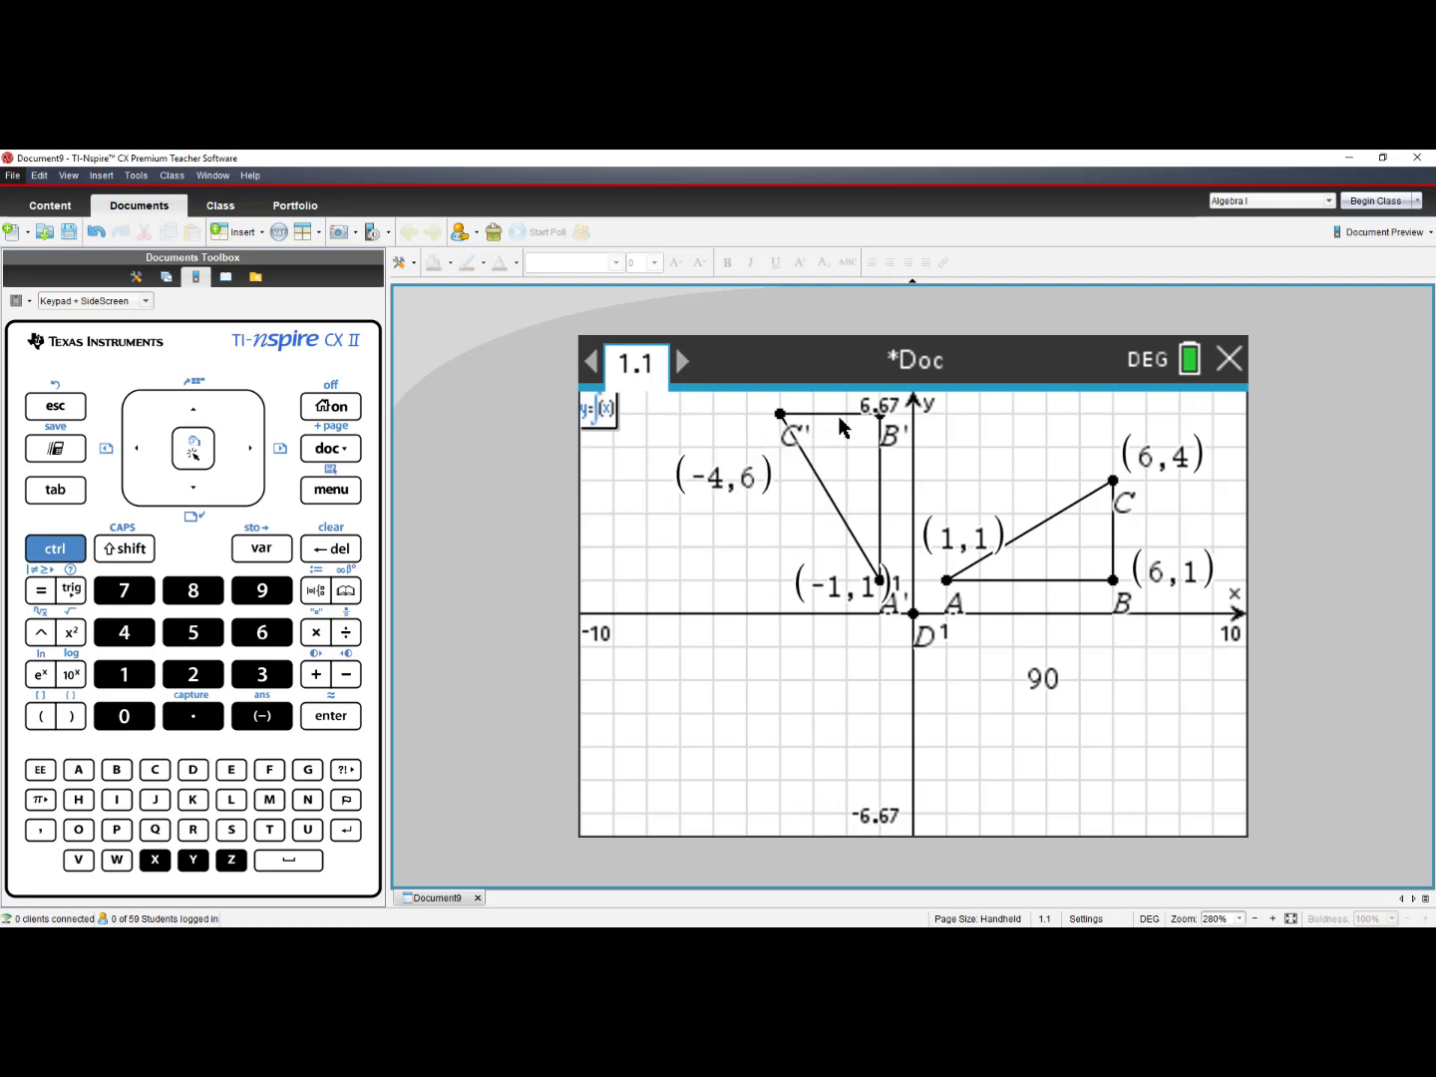
drag(879, 427, 929, 427)
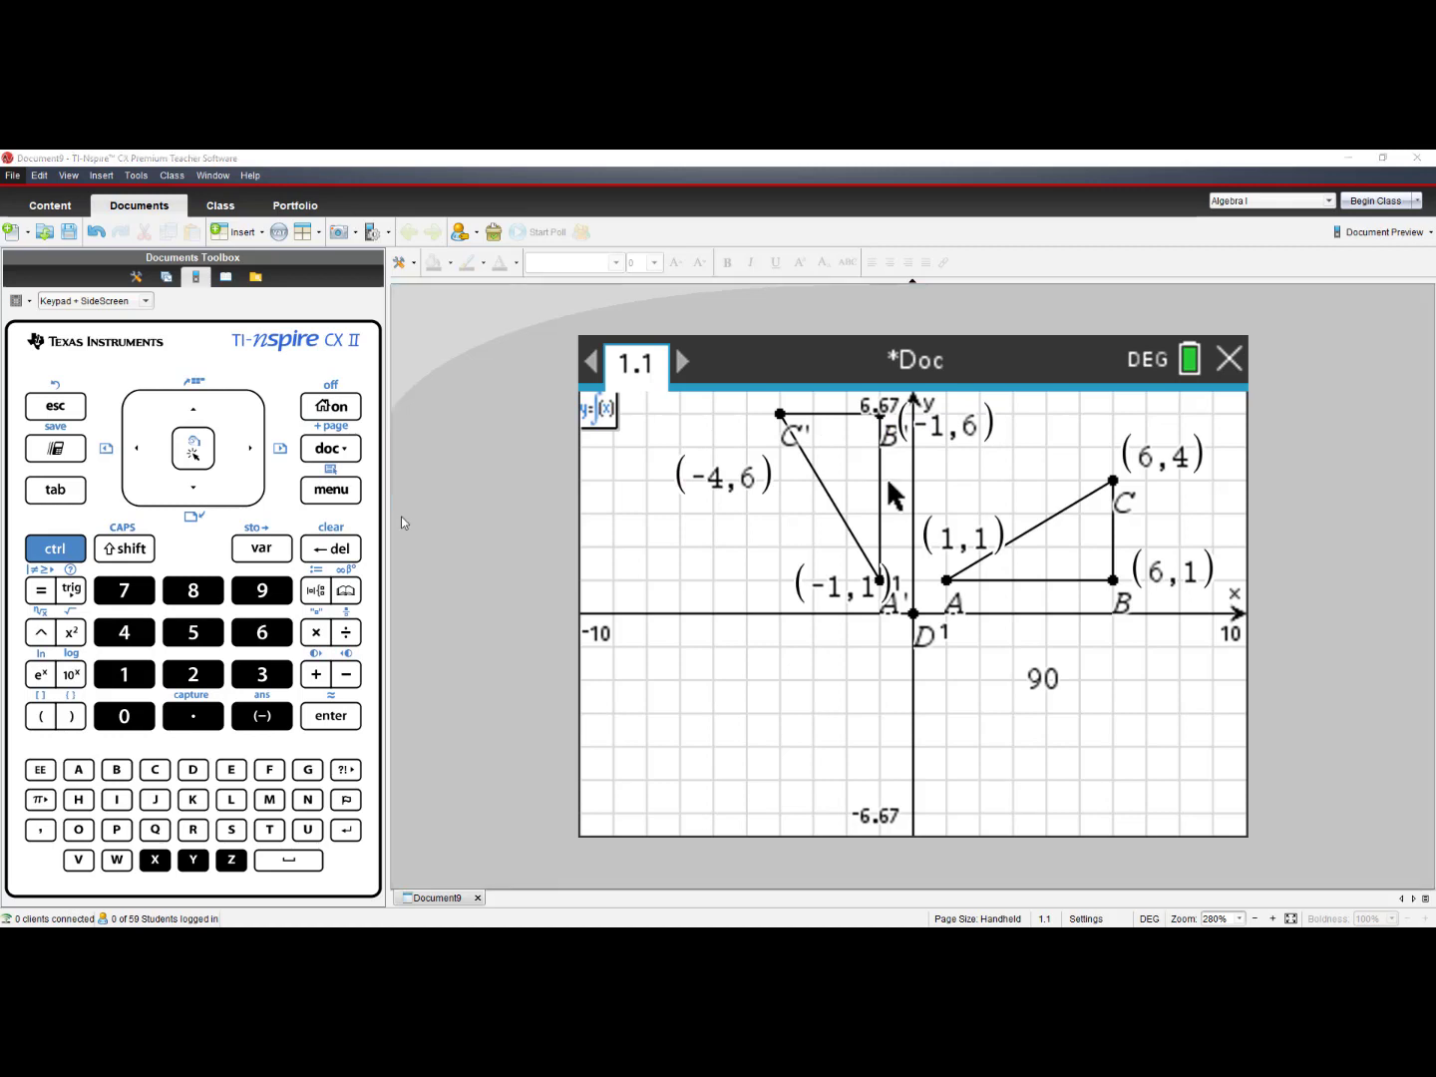
Discard the triangle-rotation document and open a new one with a Graphs page, entry line closed
click(333, 407)
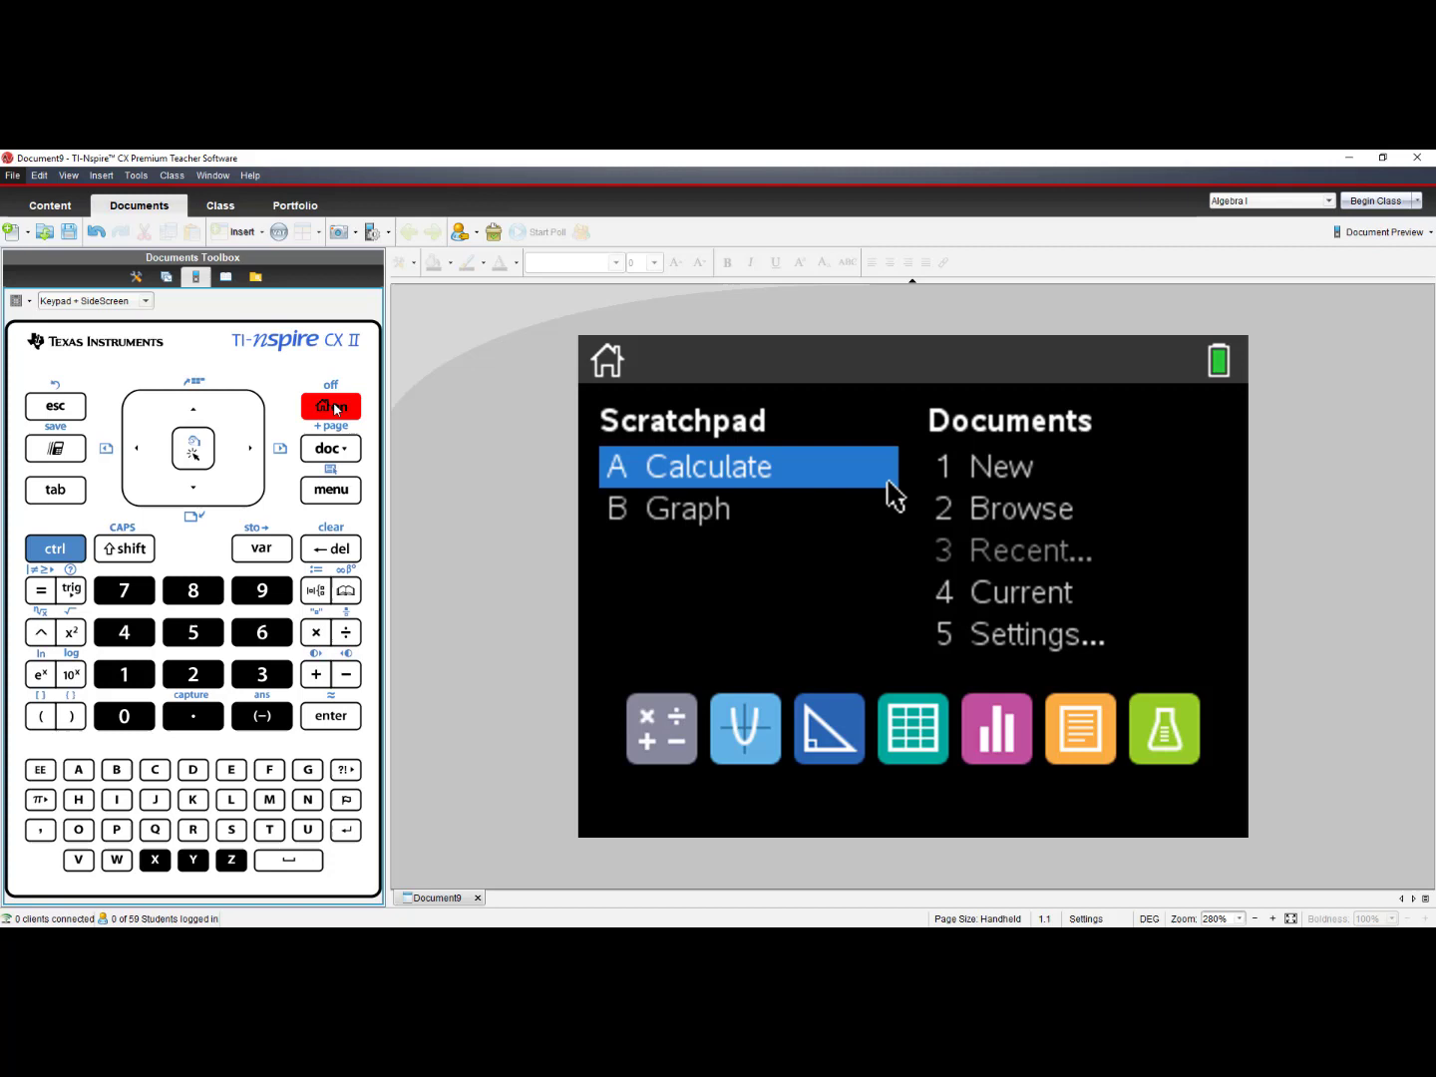
click(126, 675)
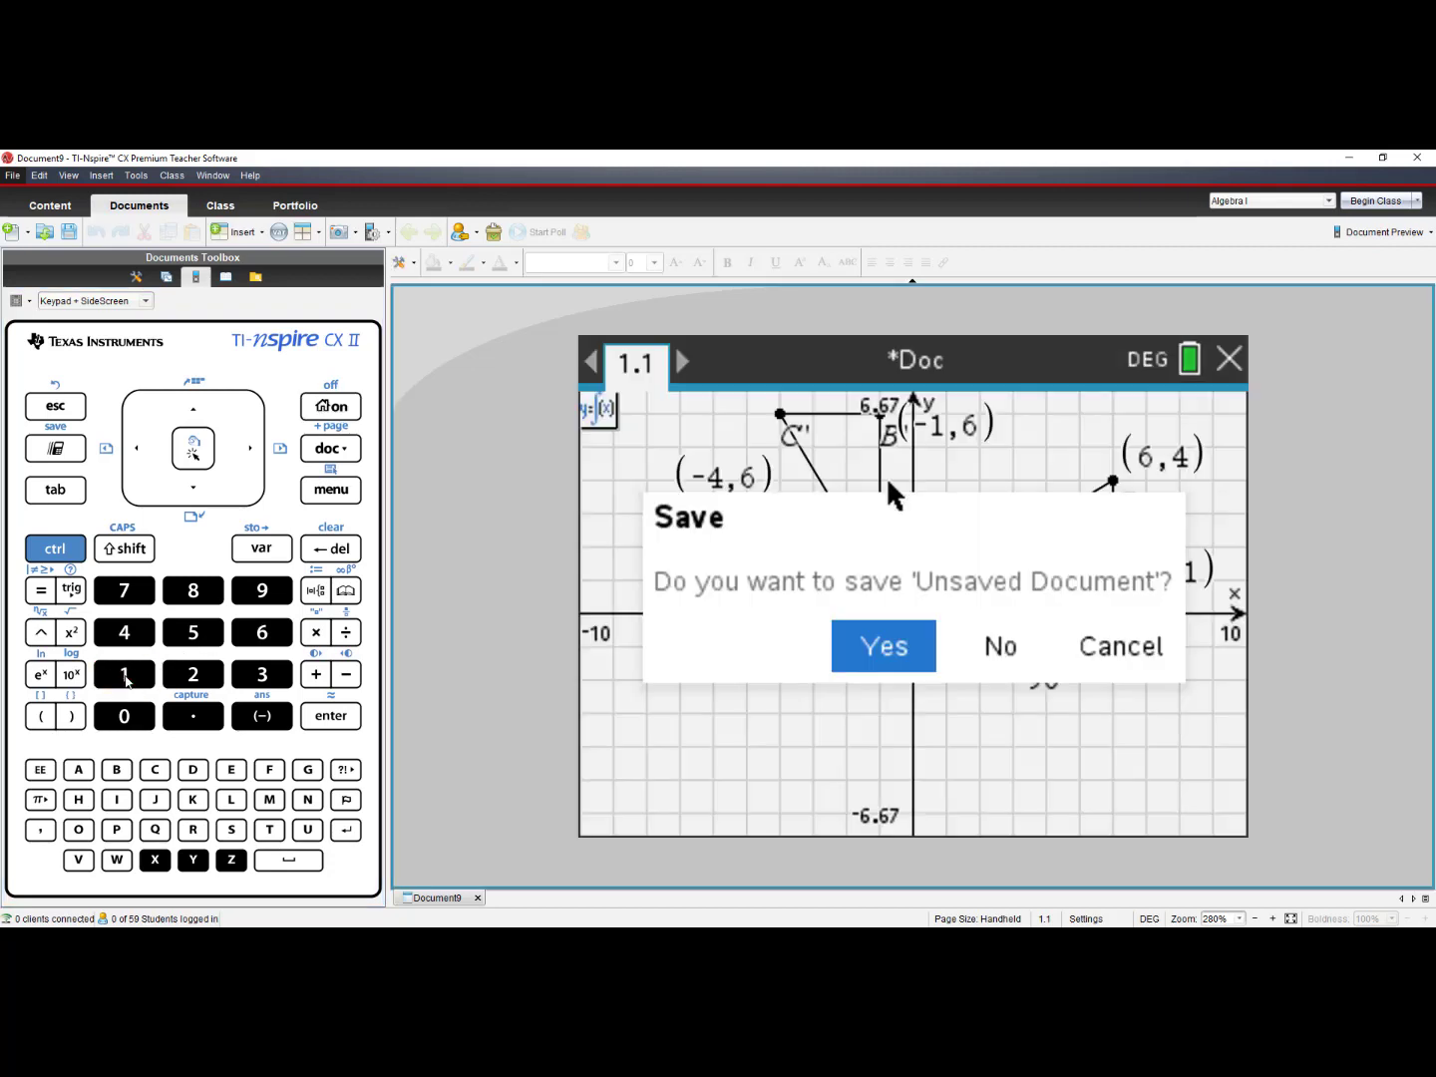
click(248, 457)
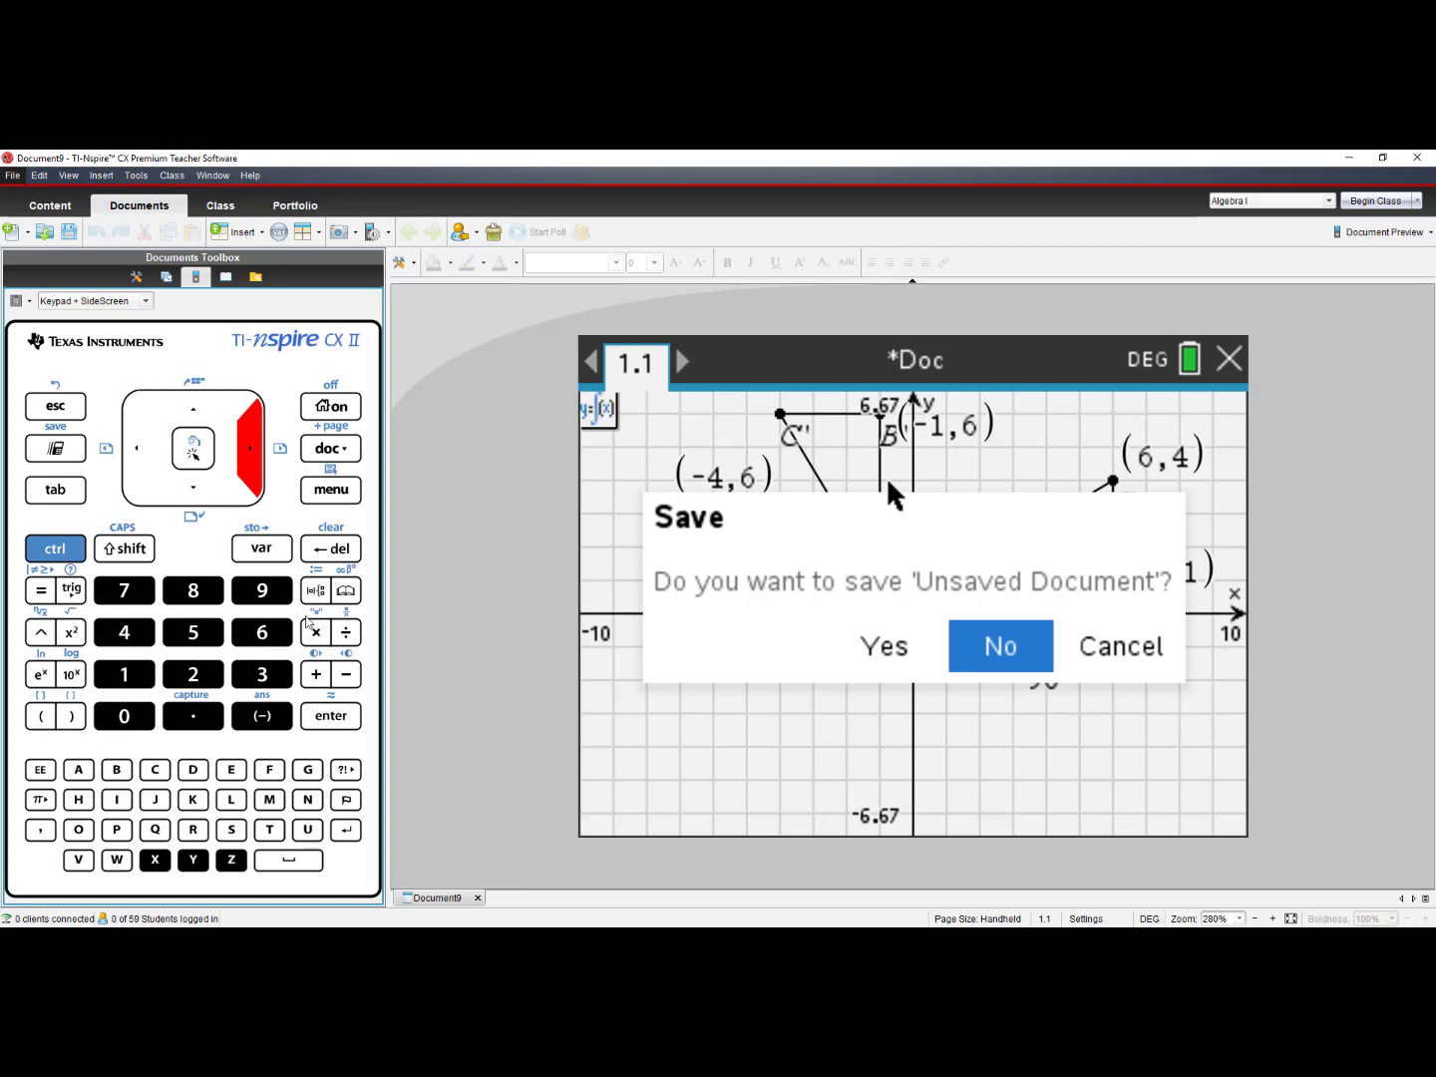
click(336, 721)
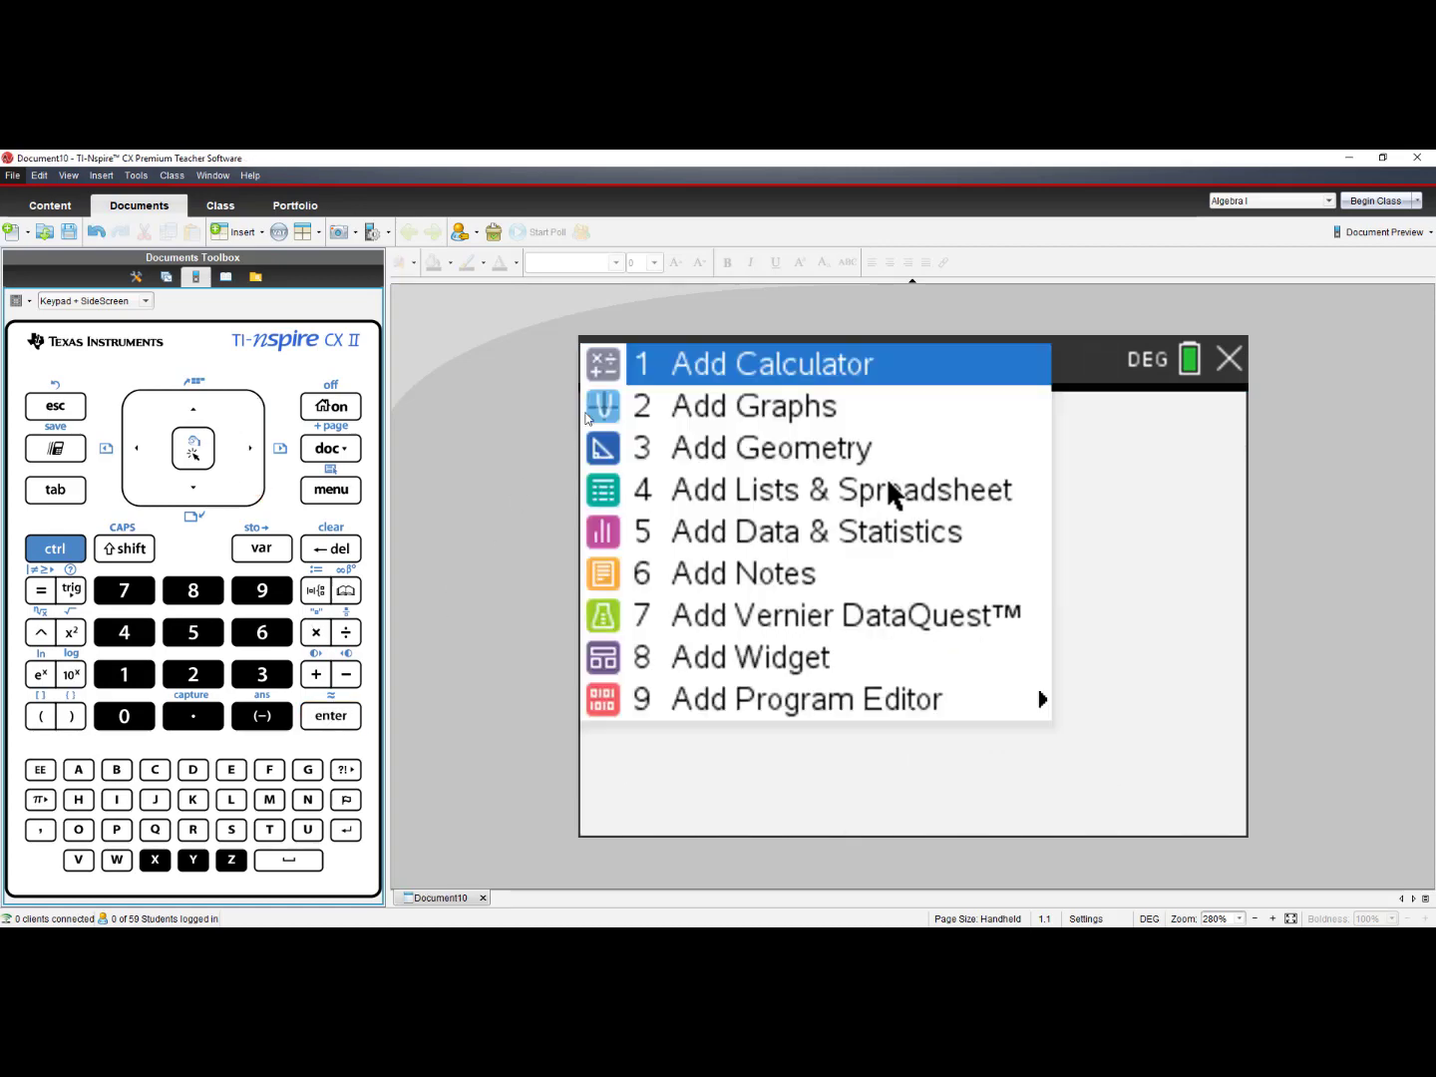
click(617, 396)
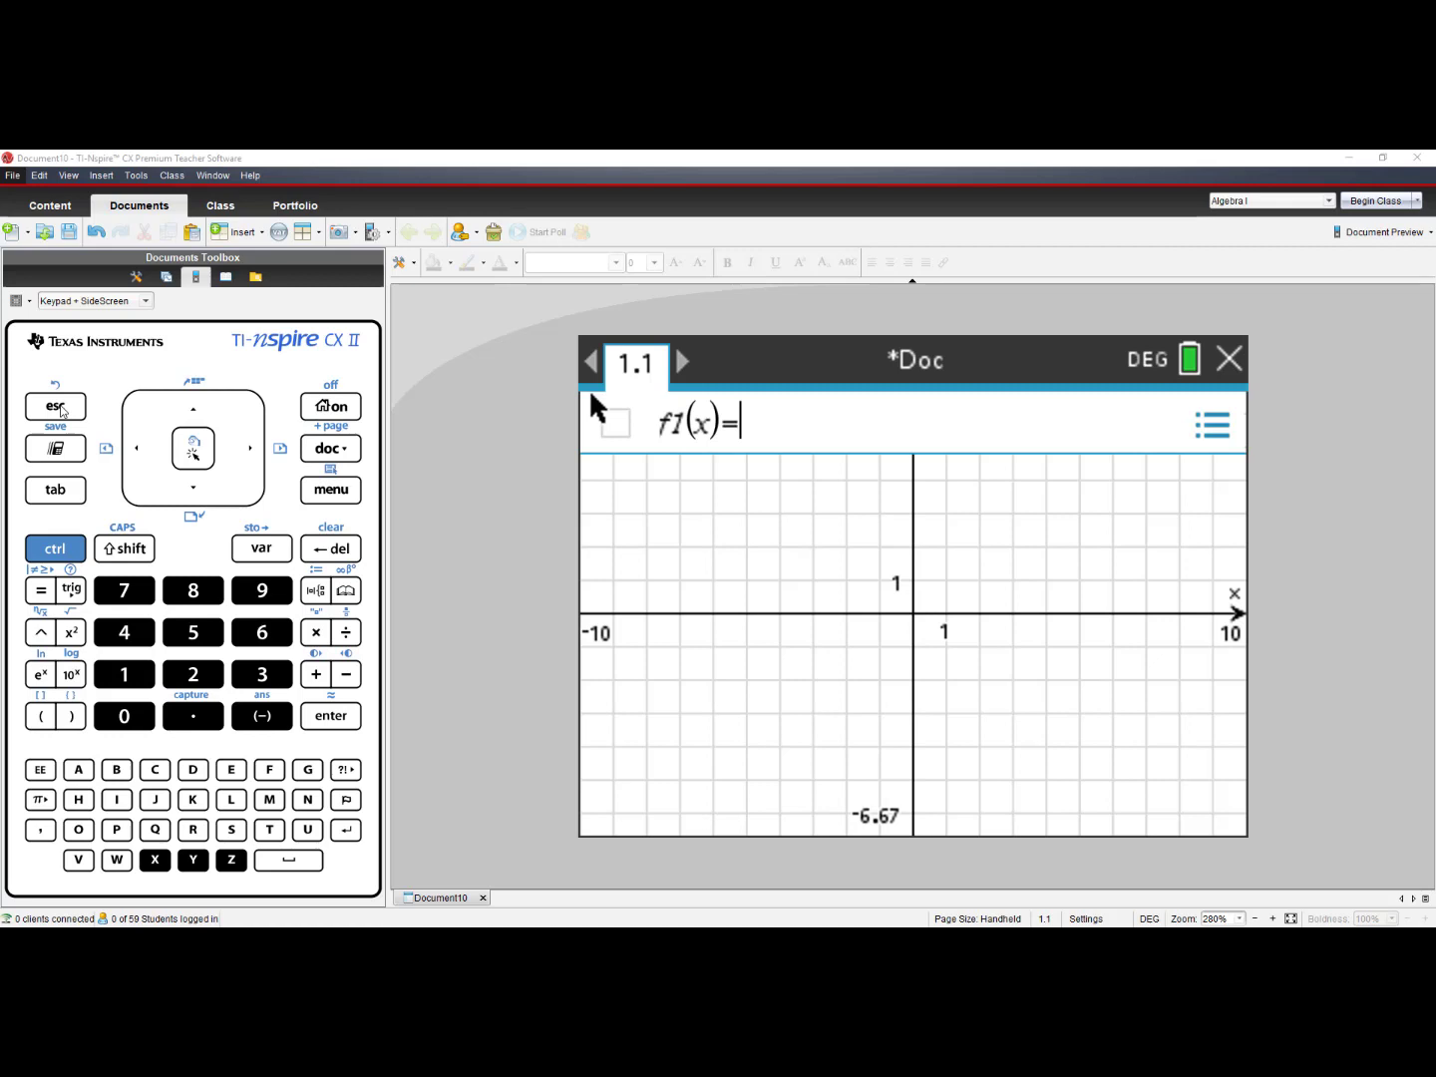
click(61, 410)
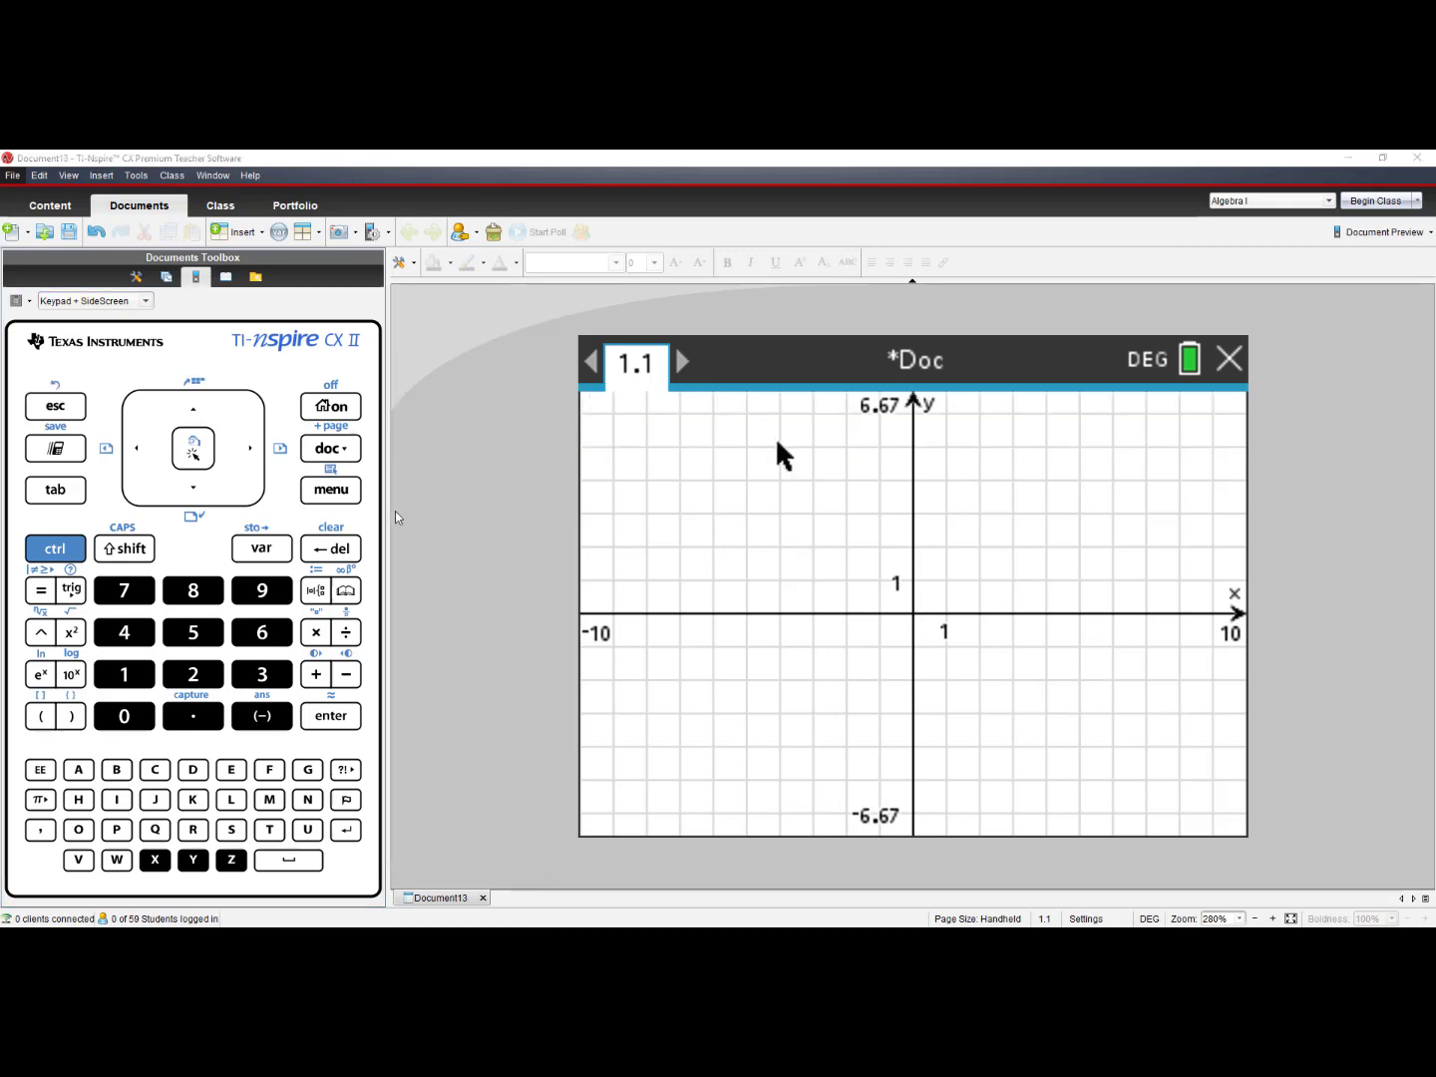
Draw rectangle ABCD with the Rectangle tool: A at the origin, B on the positive x-axis, then its height
click(339, 491)
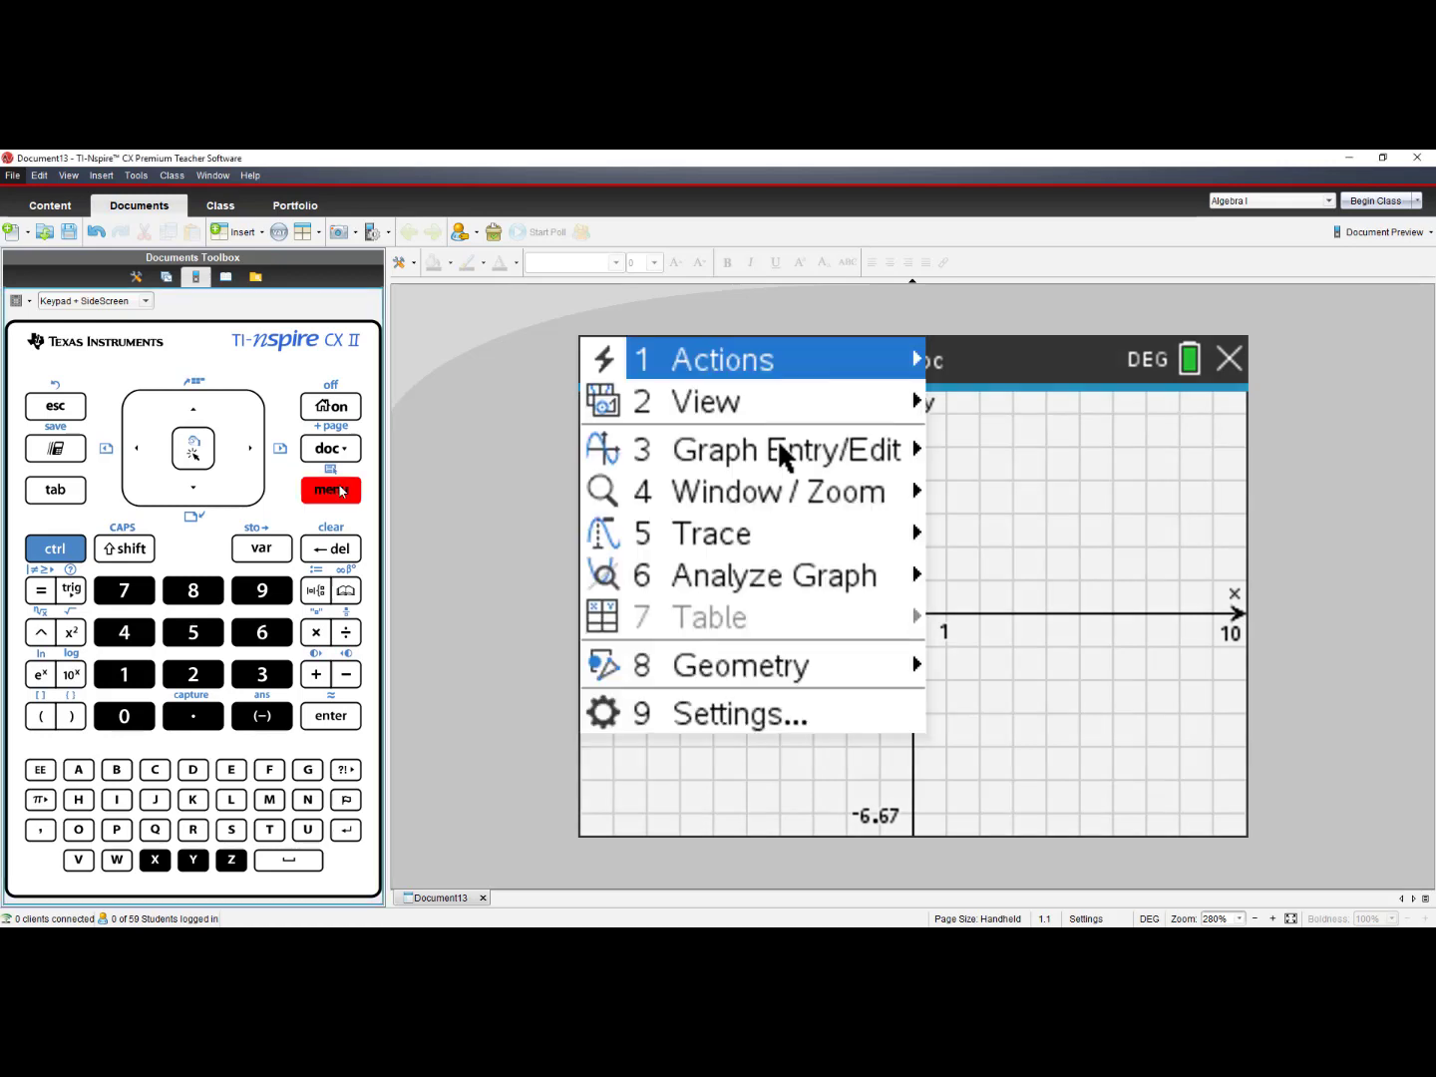
key(8)
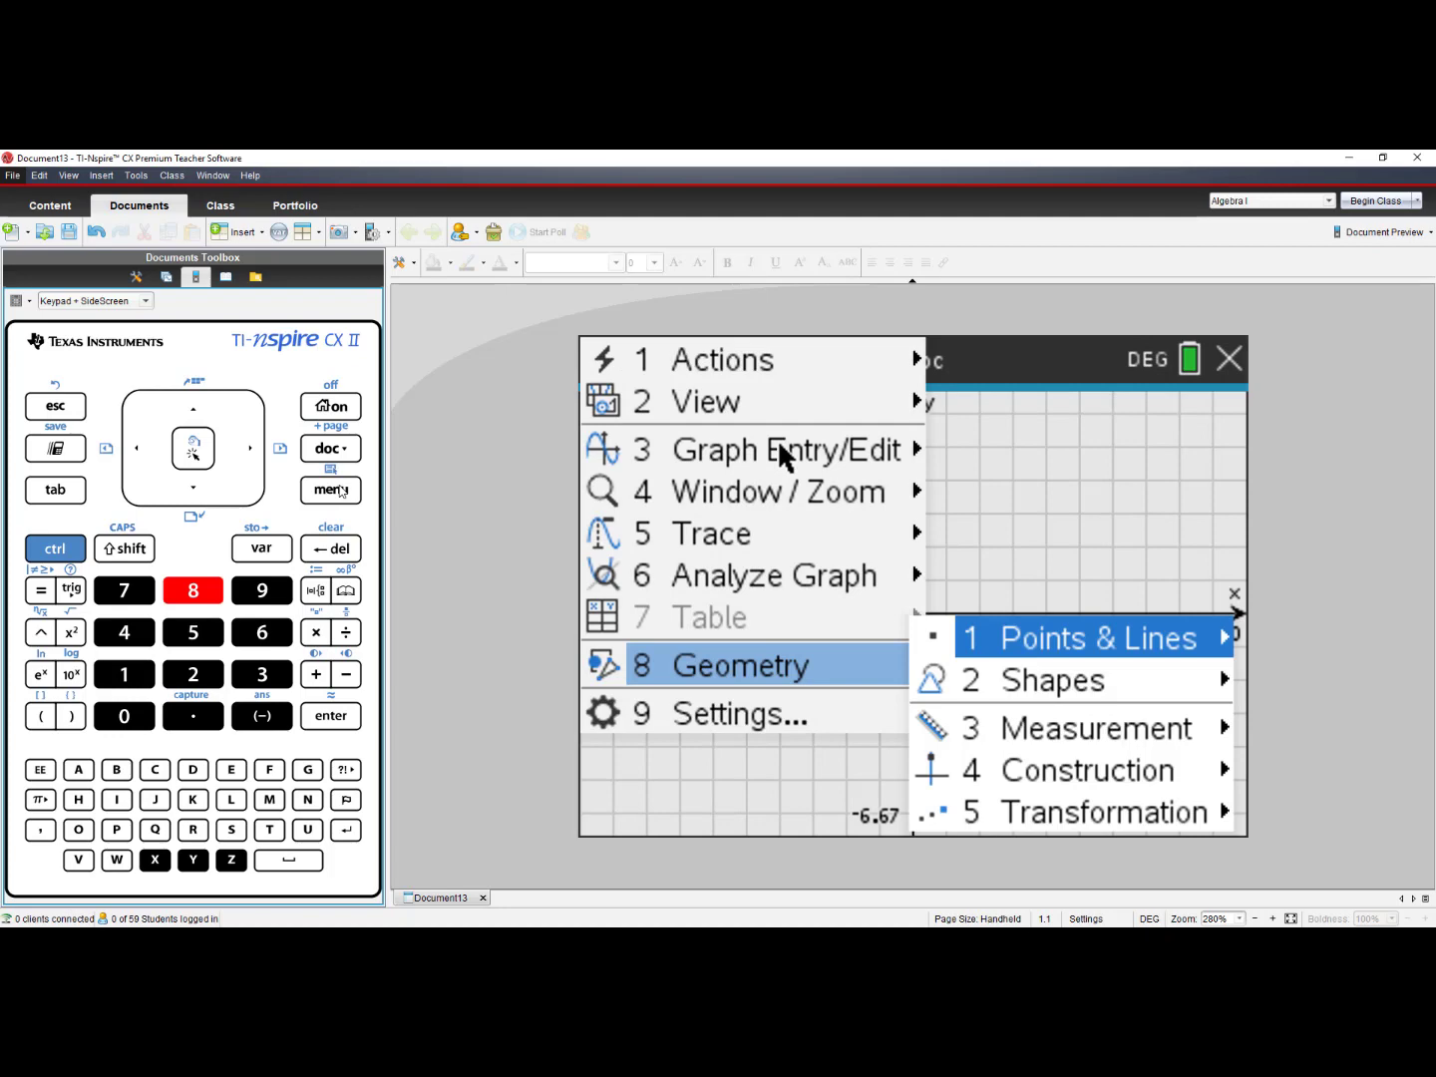
key(2)
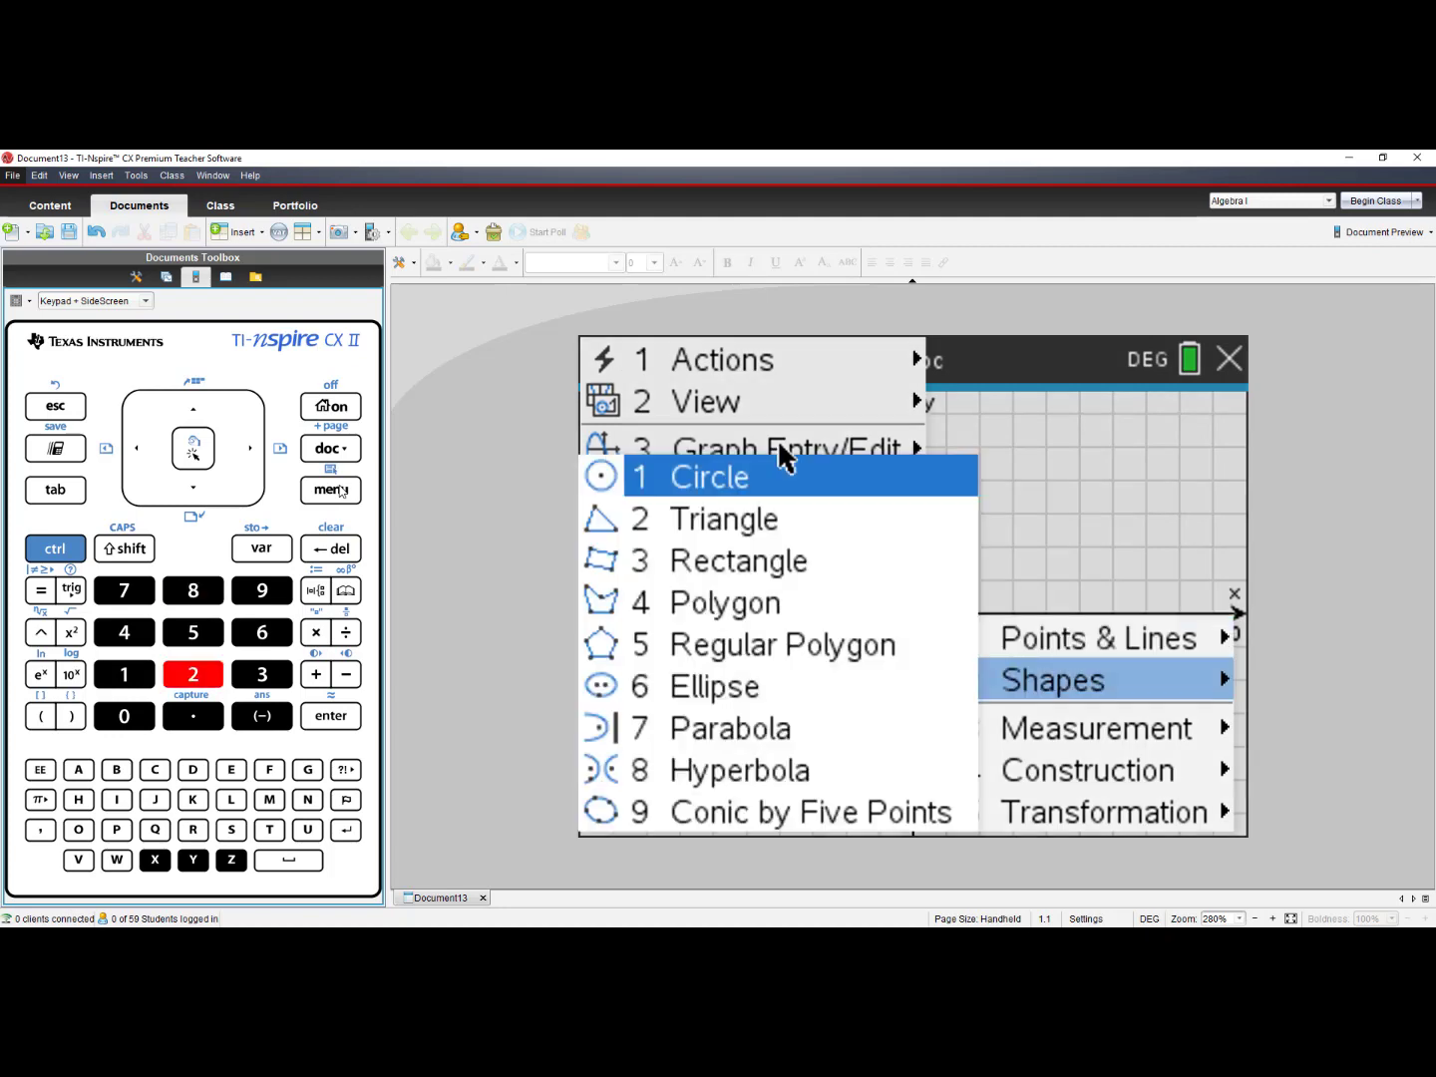
key(3)
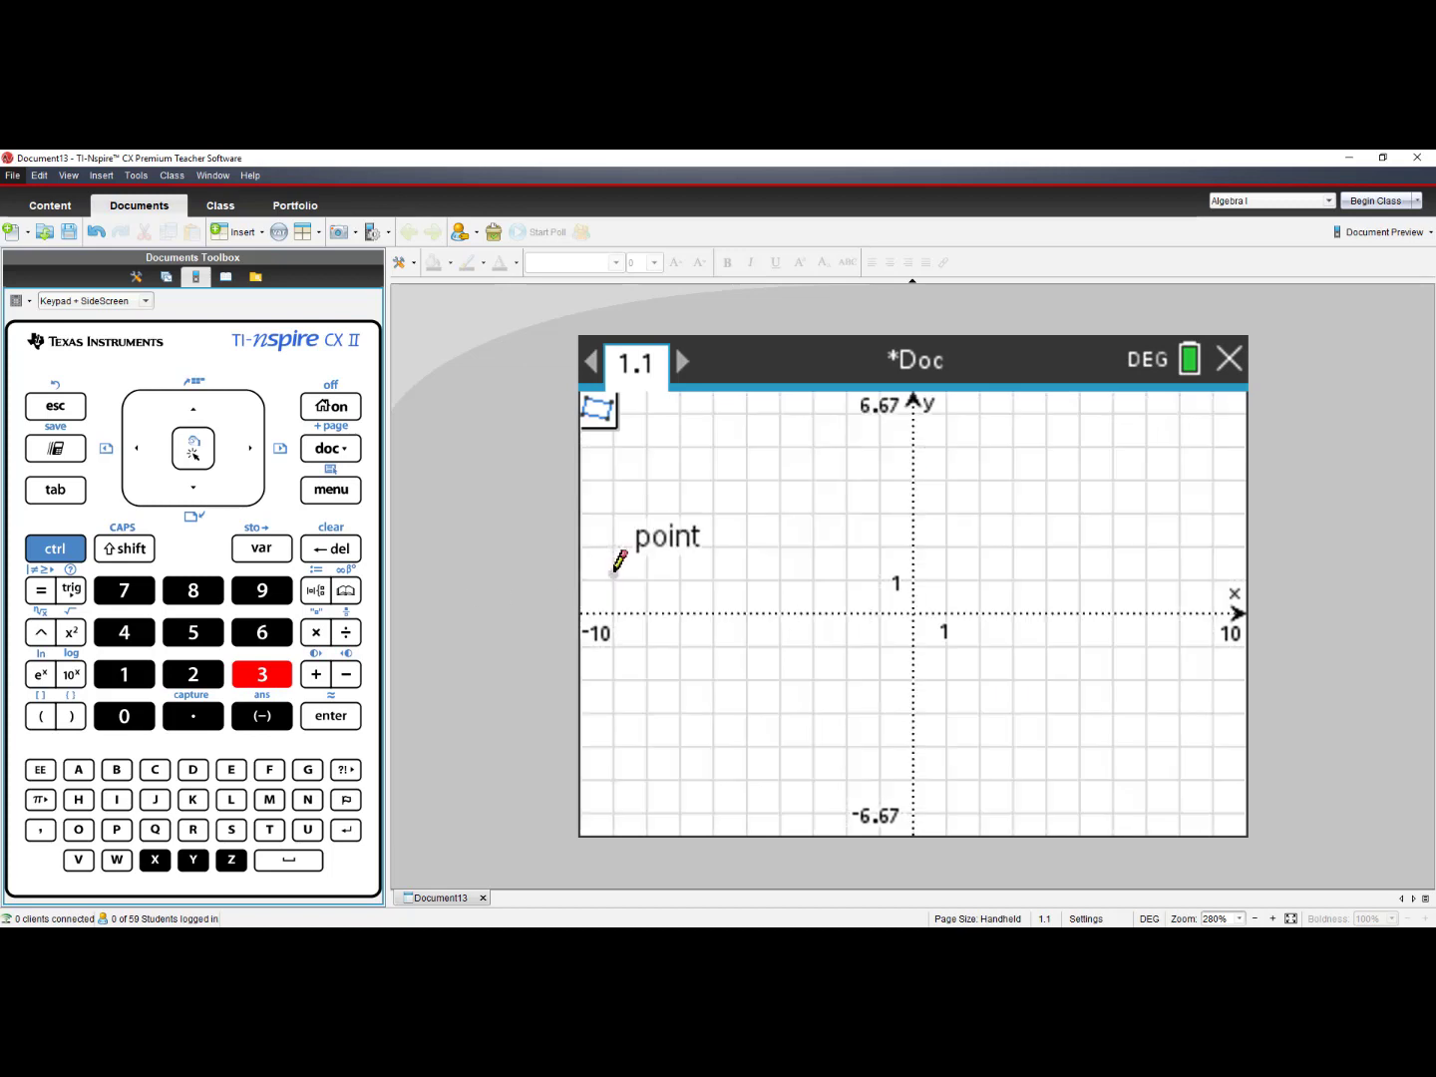
click(915, 610)
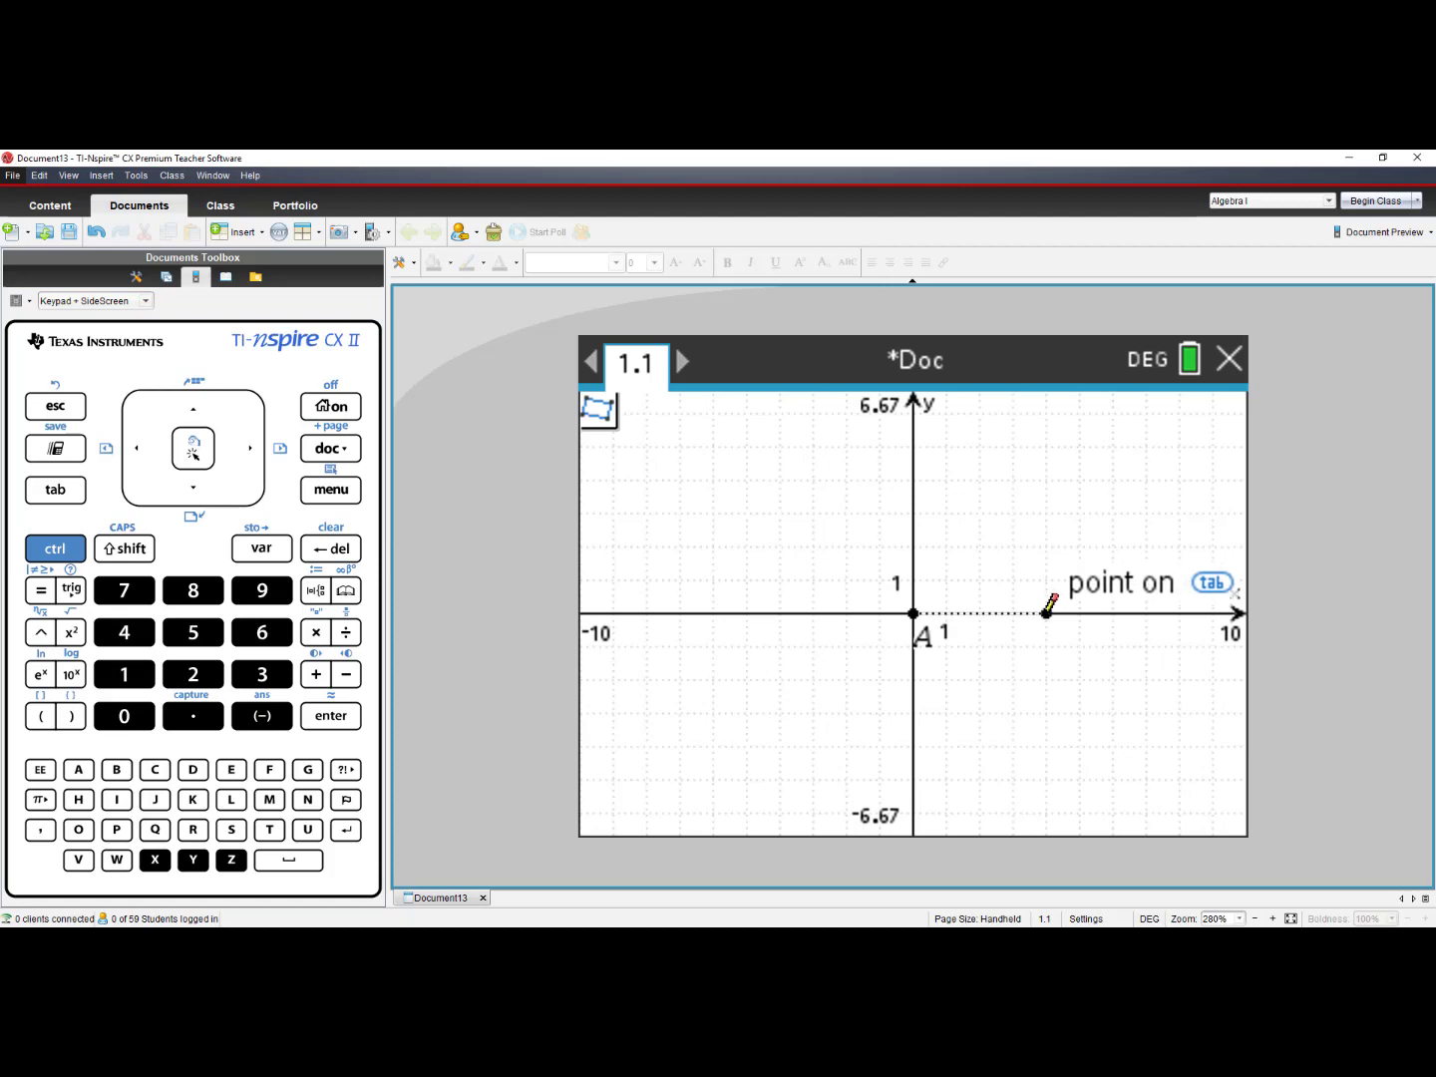
click(1046, 611)
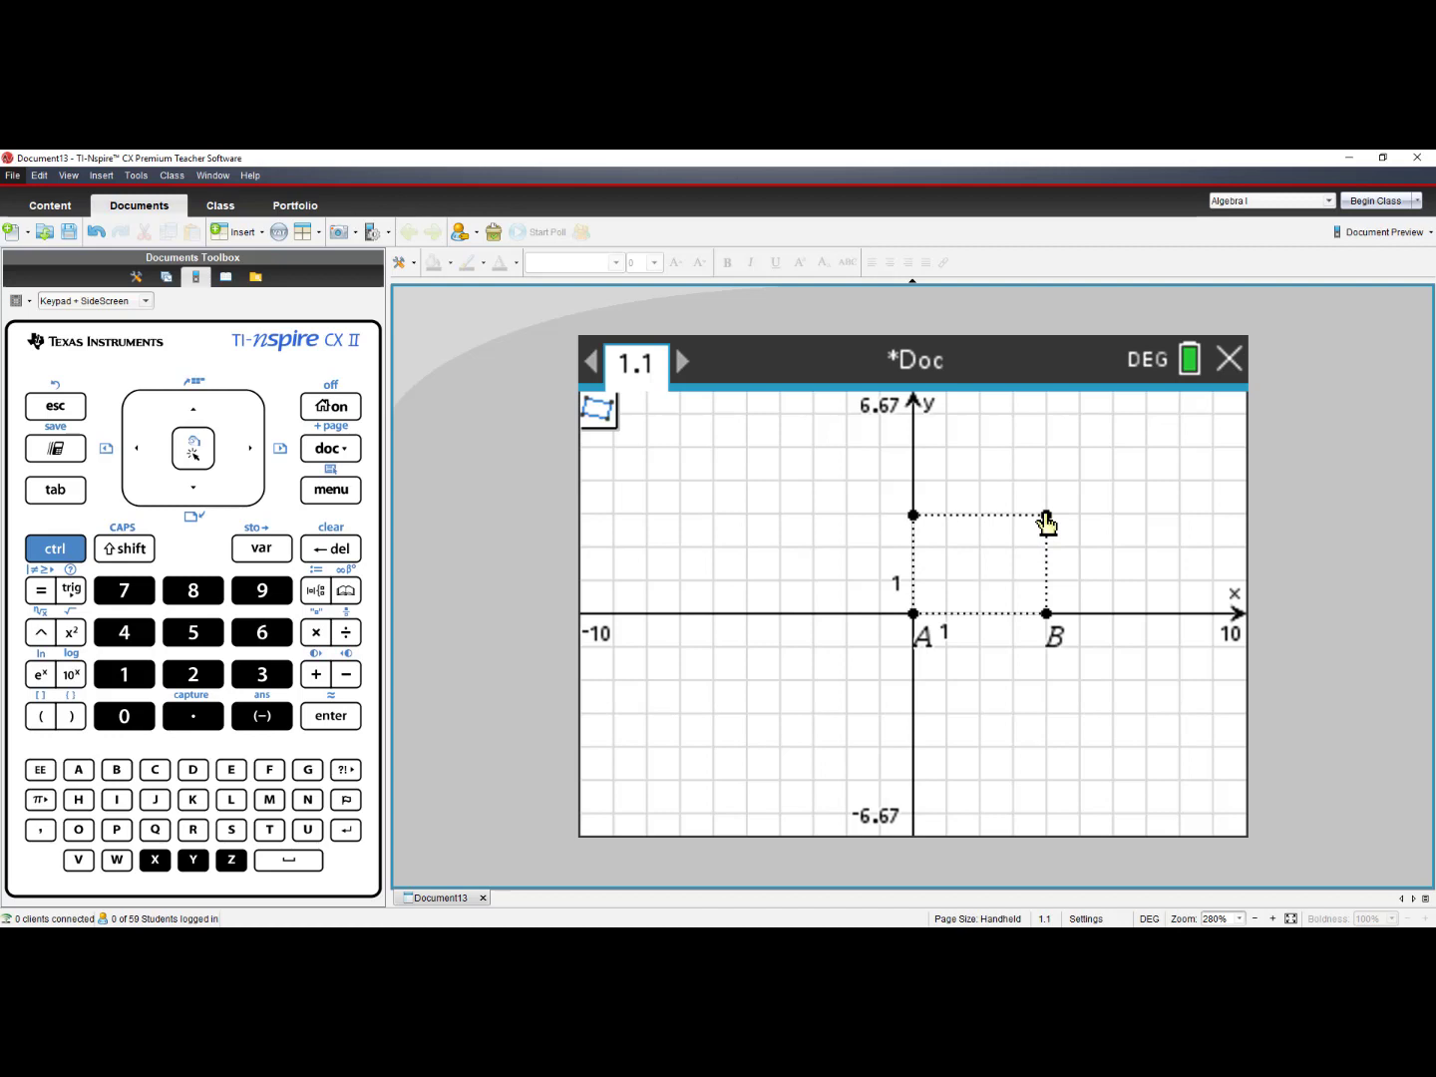
click(1046, 516)
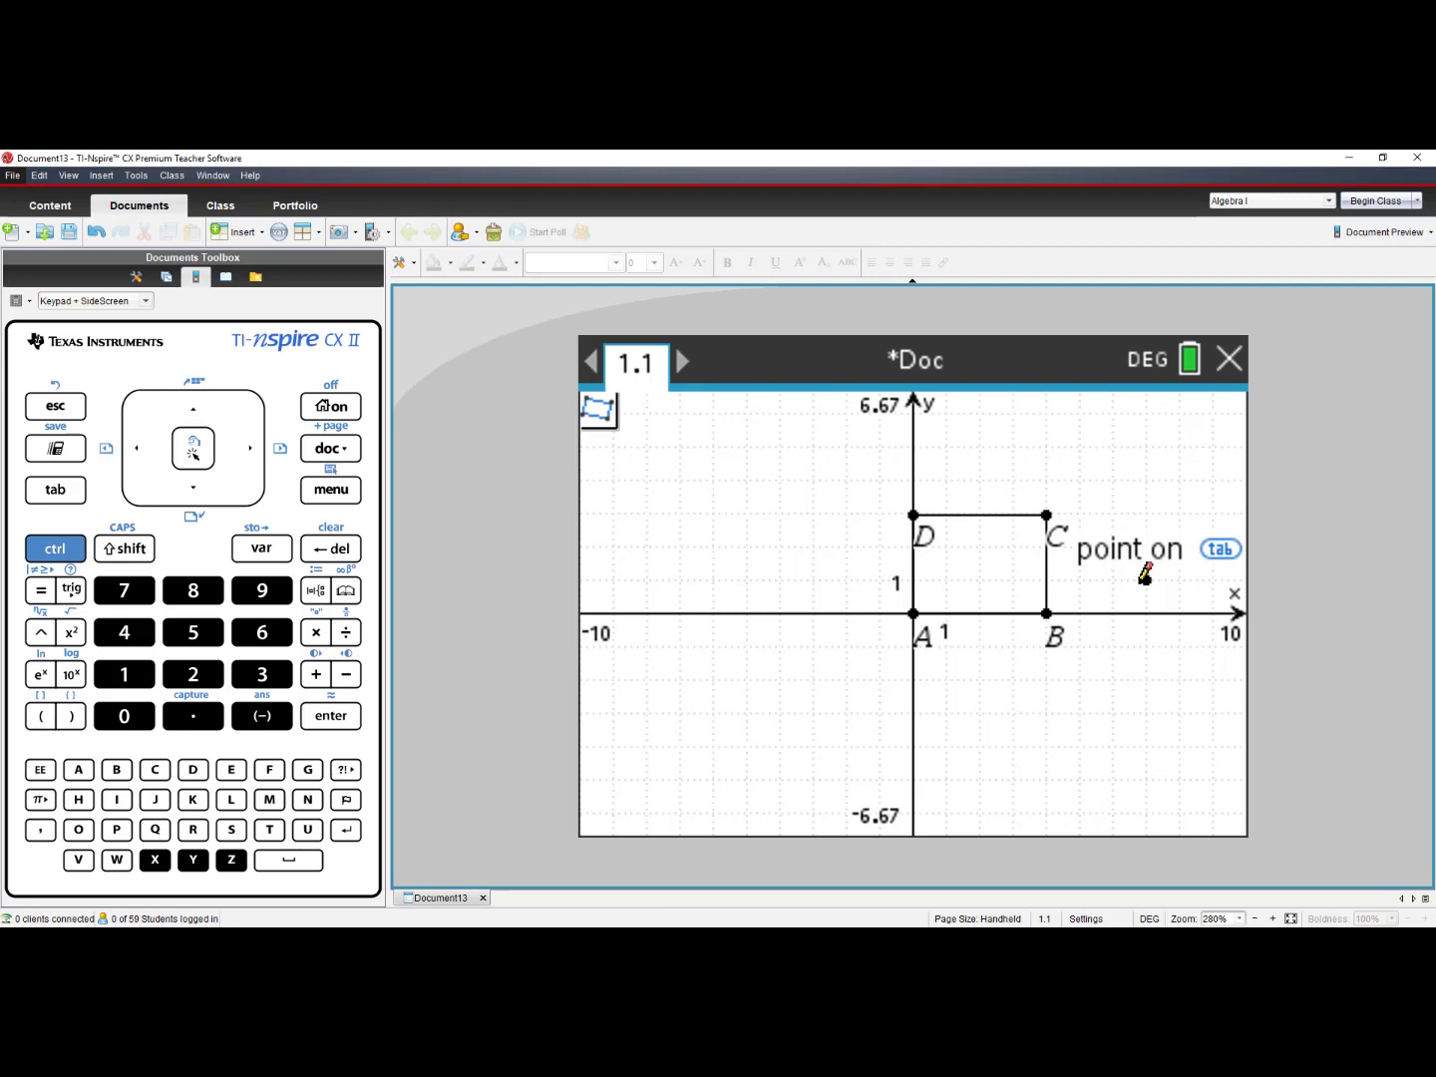
key(Escape)
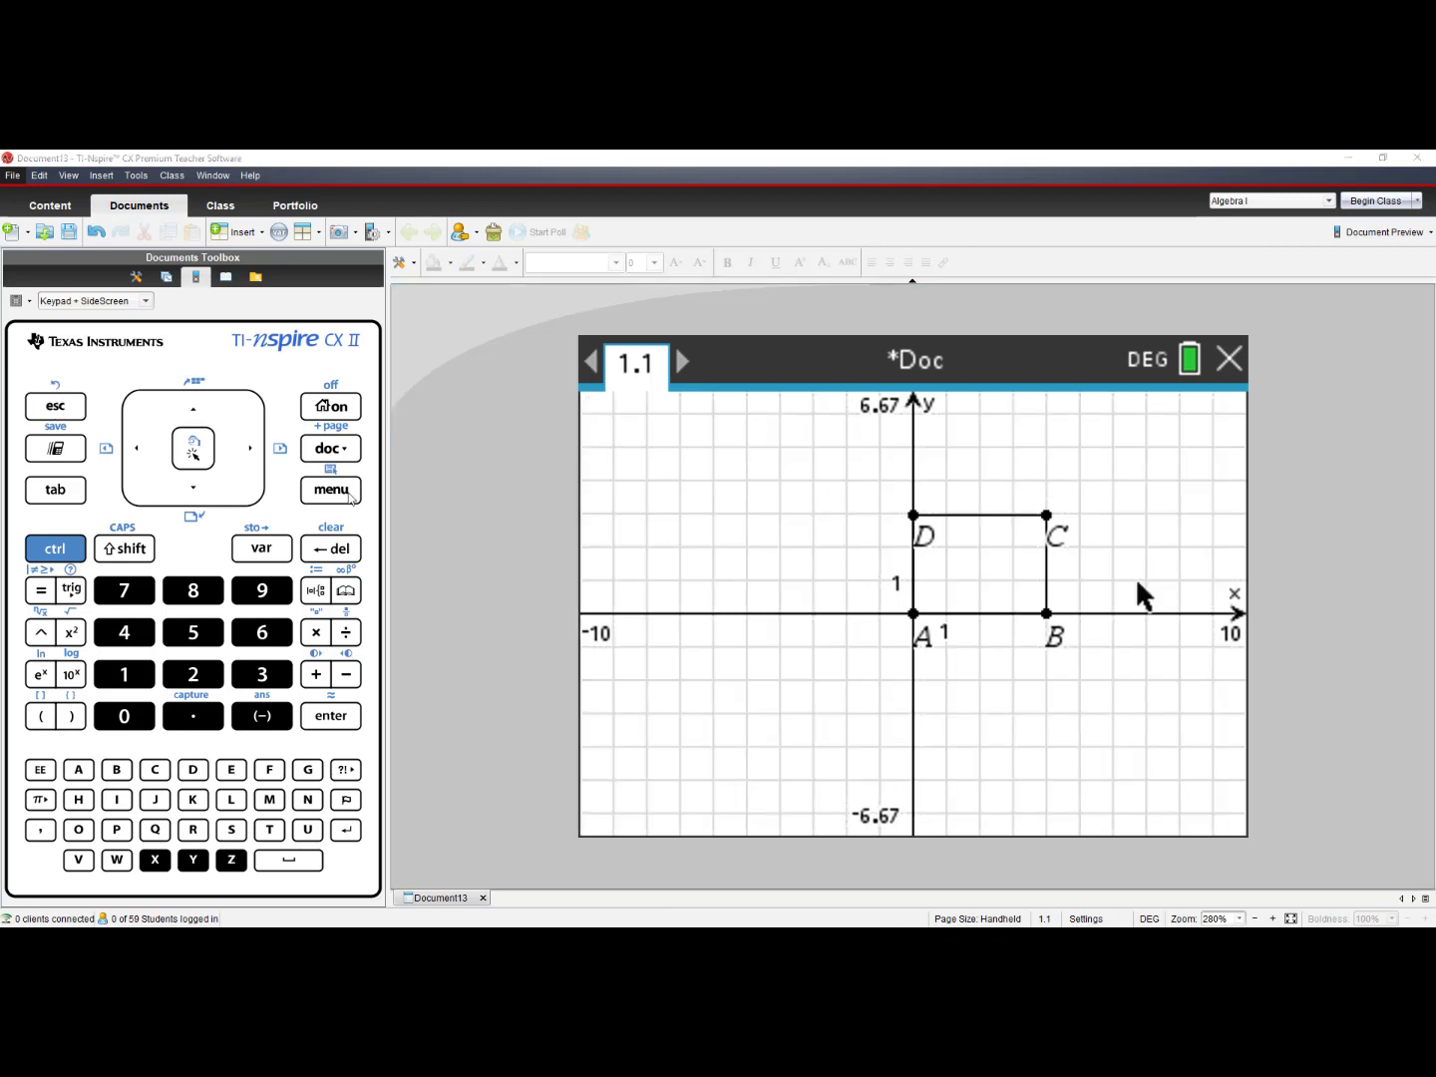
Select the Translation tool under 8 Geometry > 5 Transformation > 3 Translation
click(328, 492)
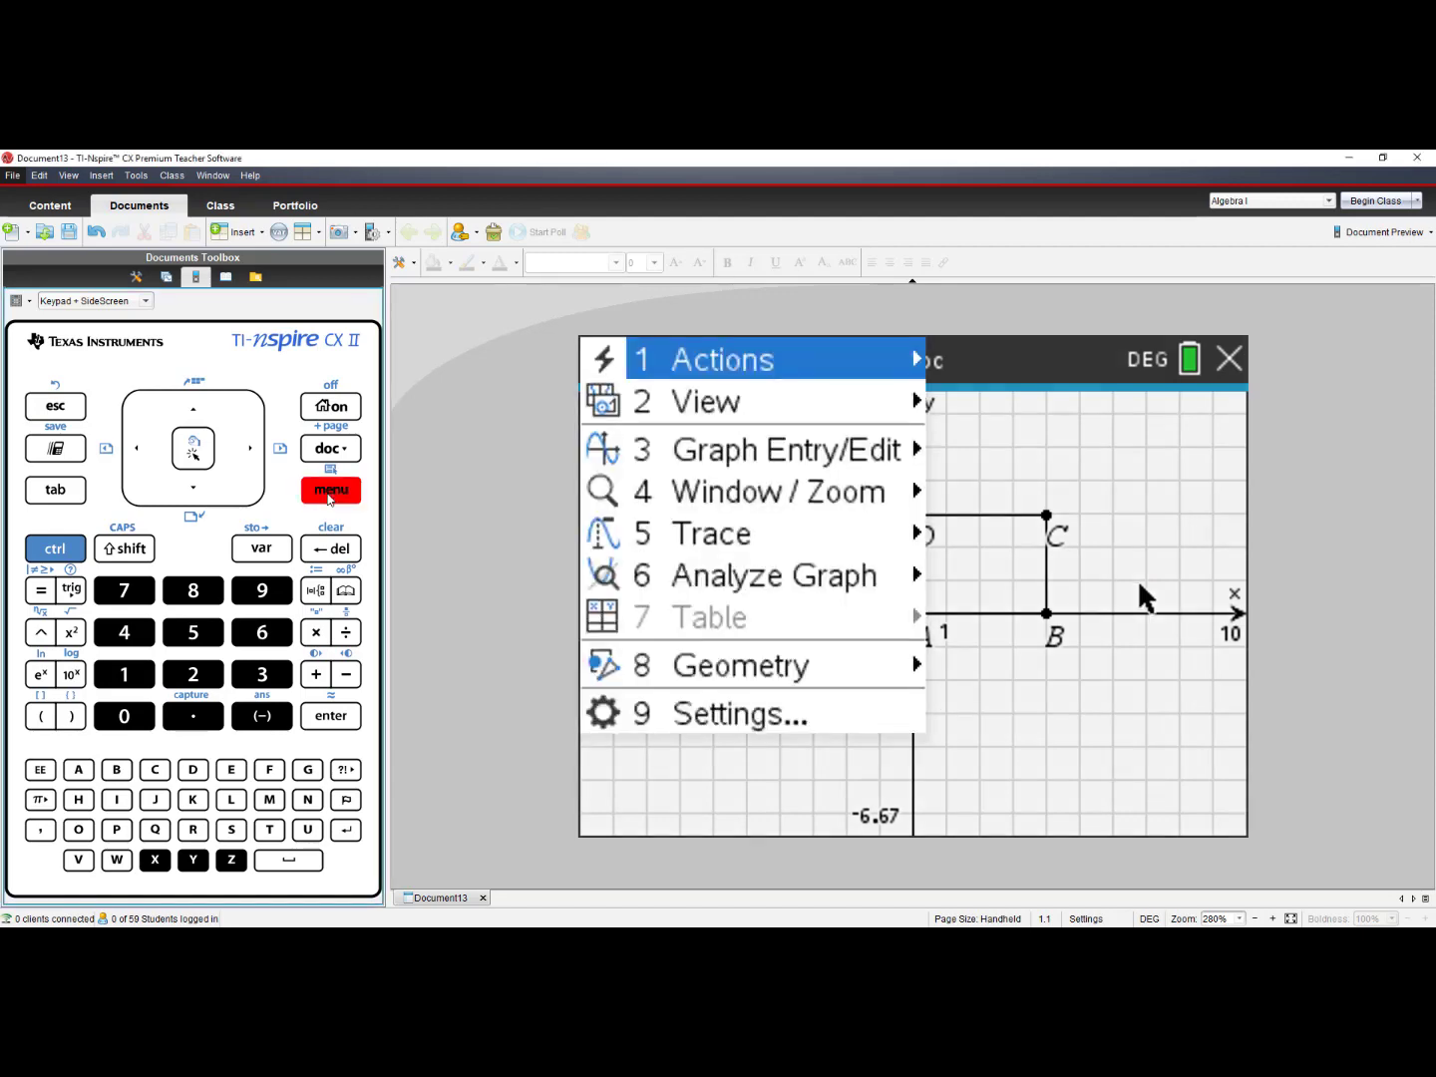
key(8)
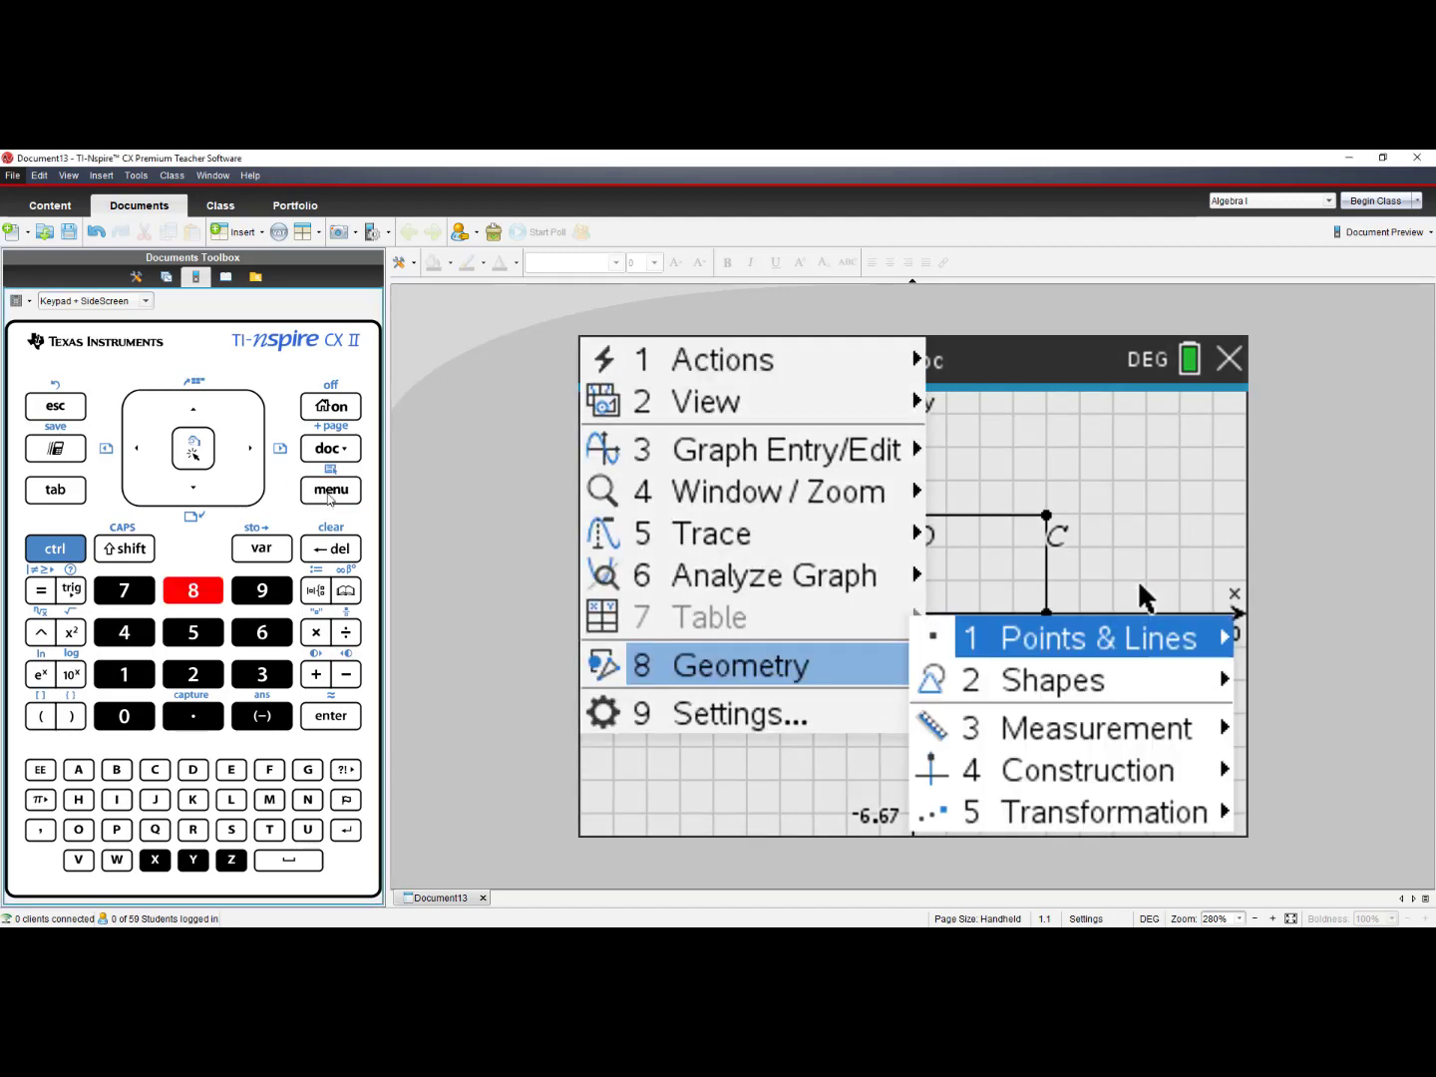
key(5)
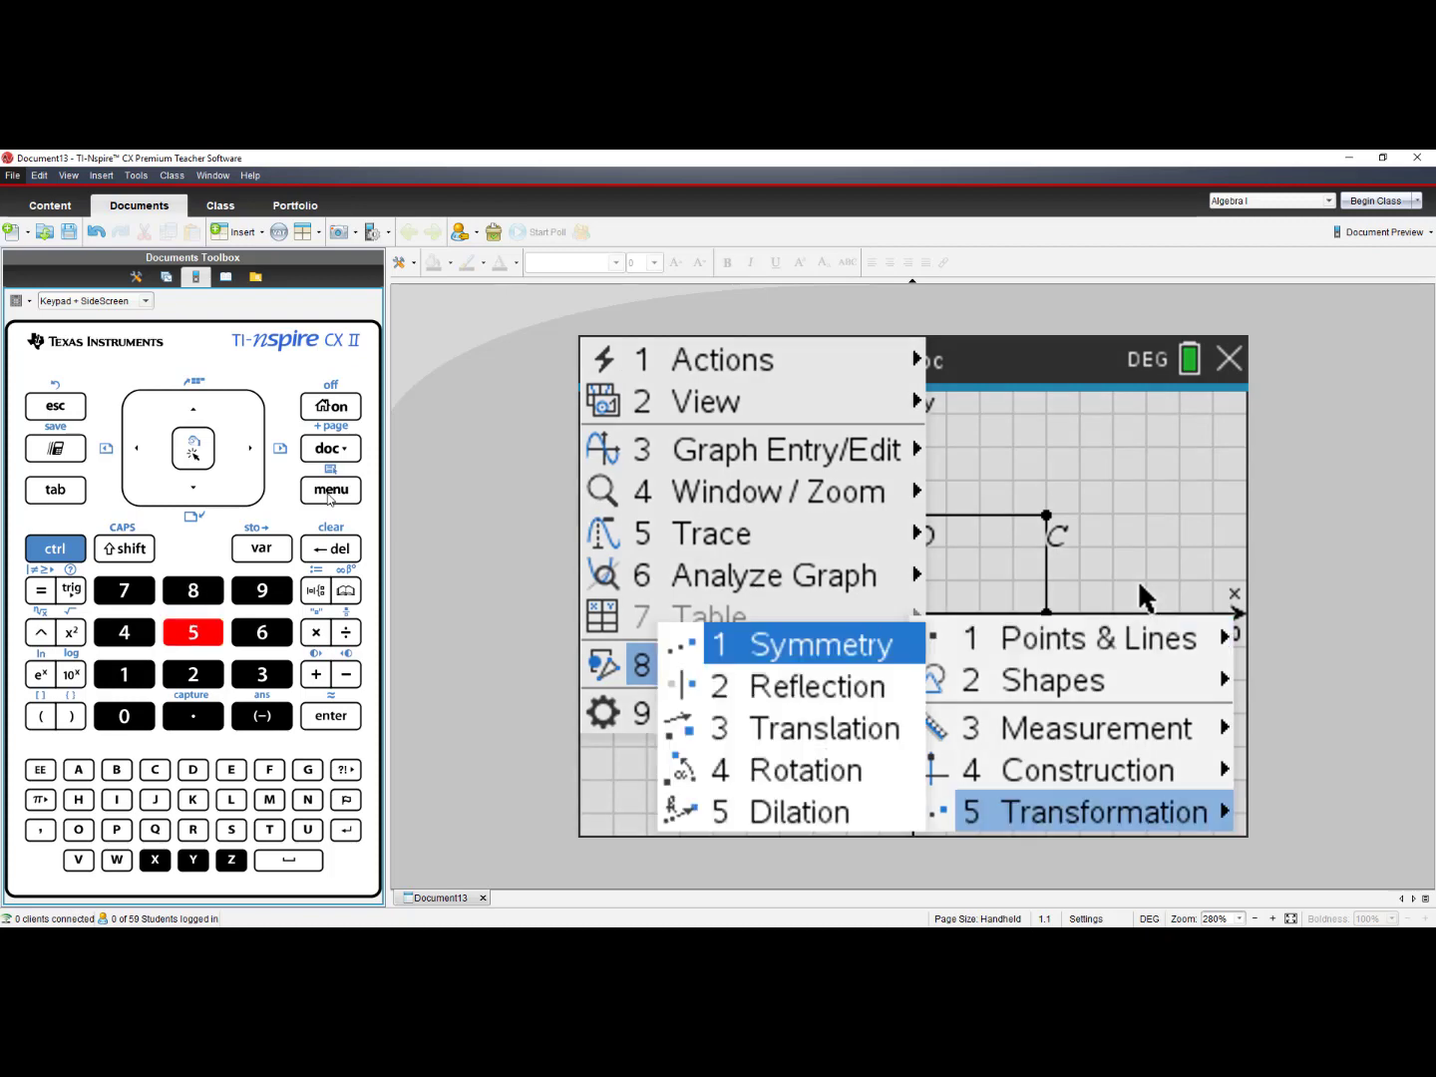
key(3)
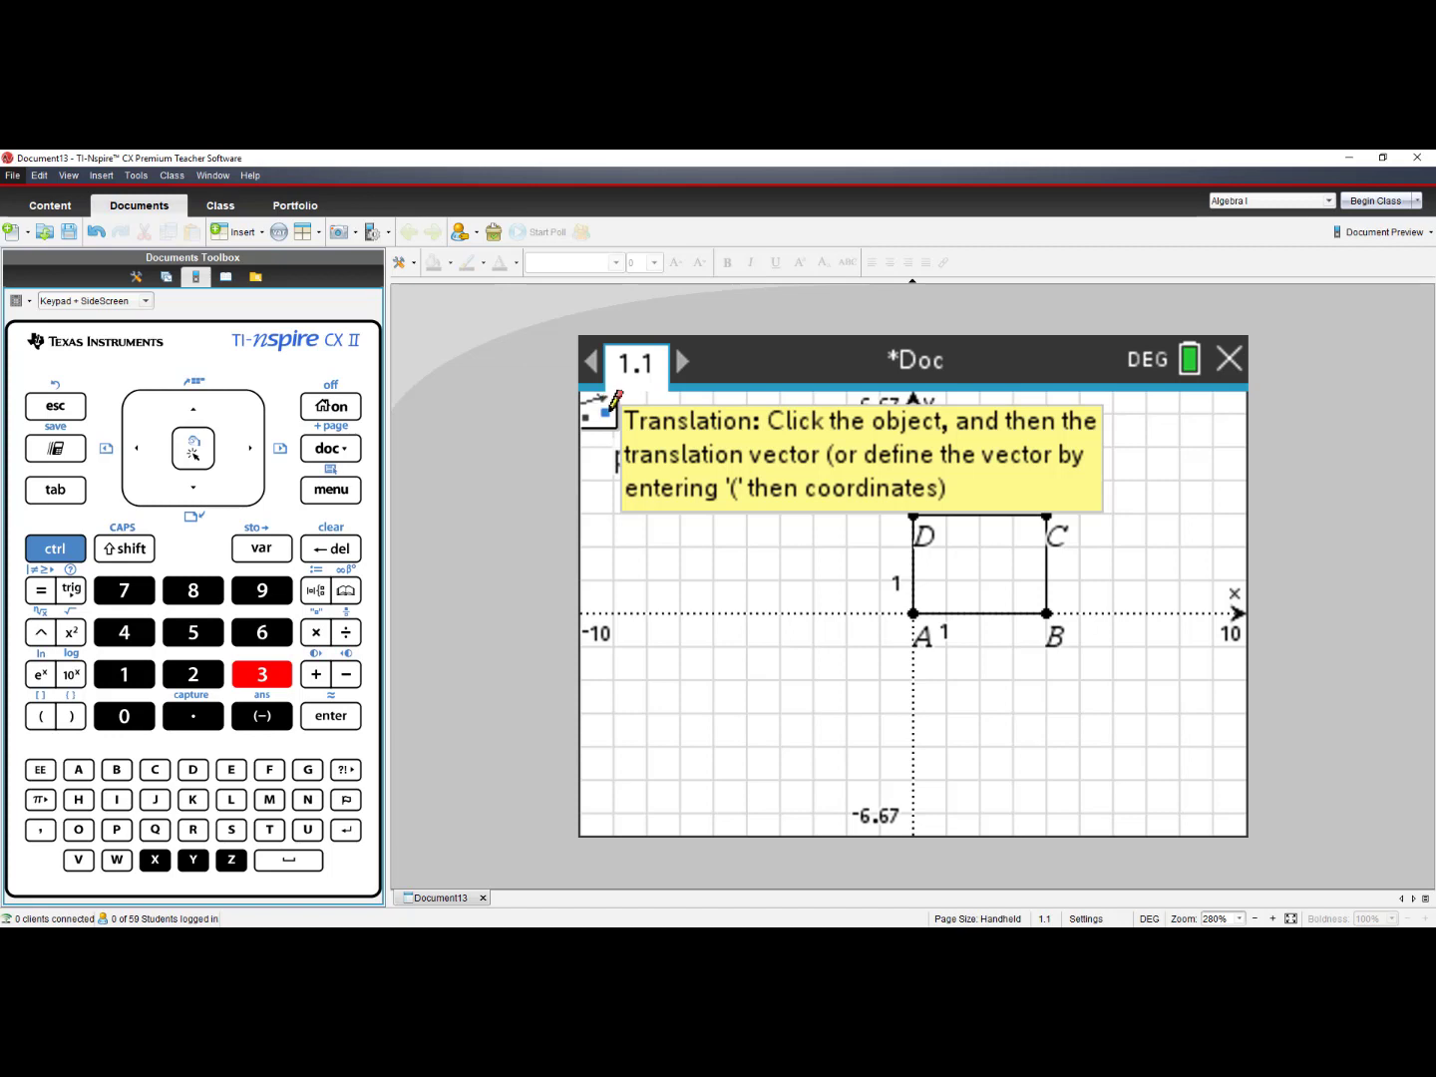
Translate rectangle ABCD by a vector from E to F below the x-axis, creating image A'B'C'D' shifted right
click(976, 521)
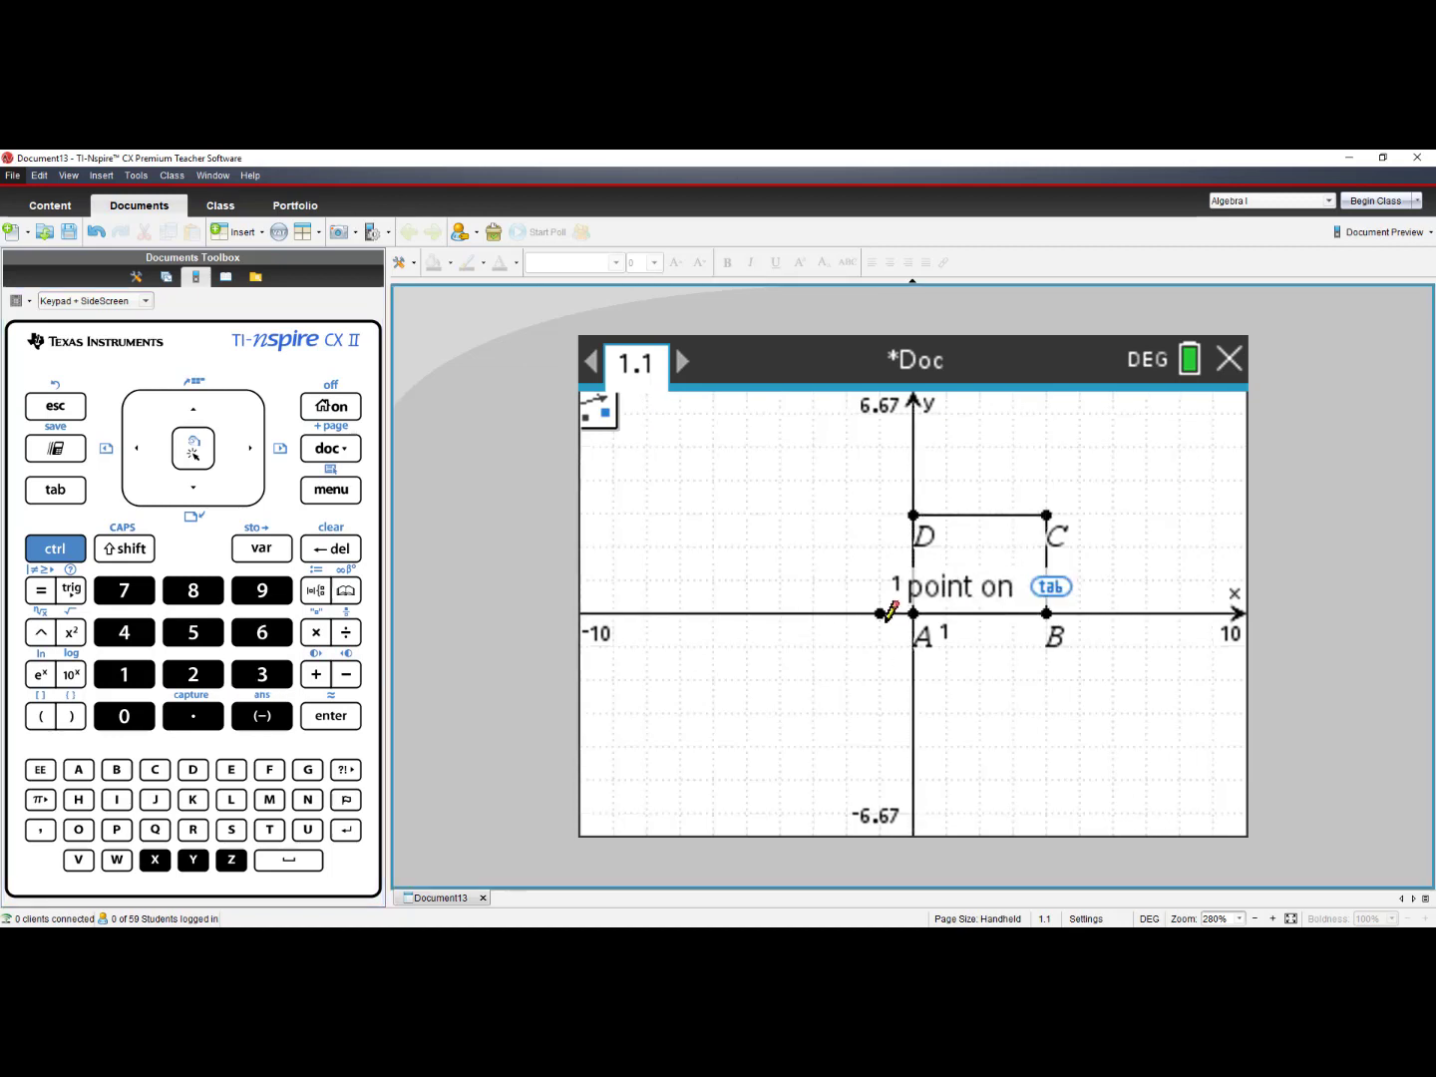
click(813, 710)
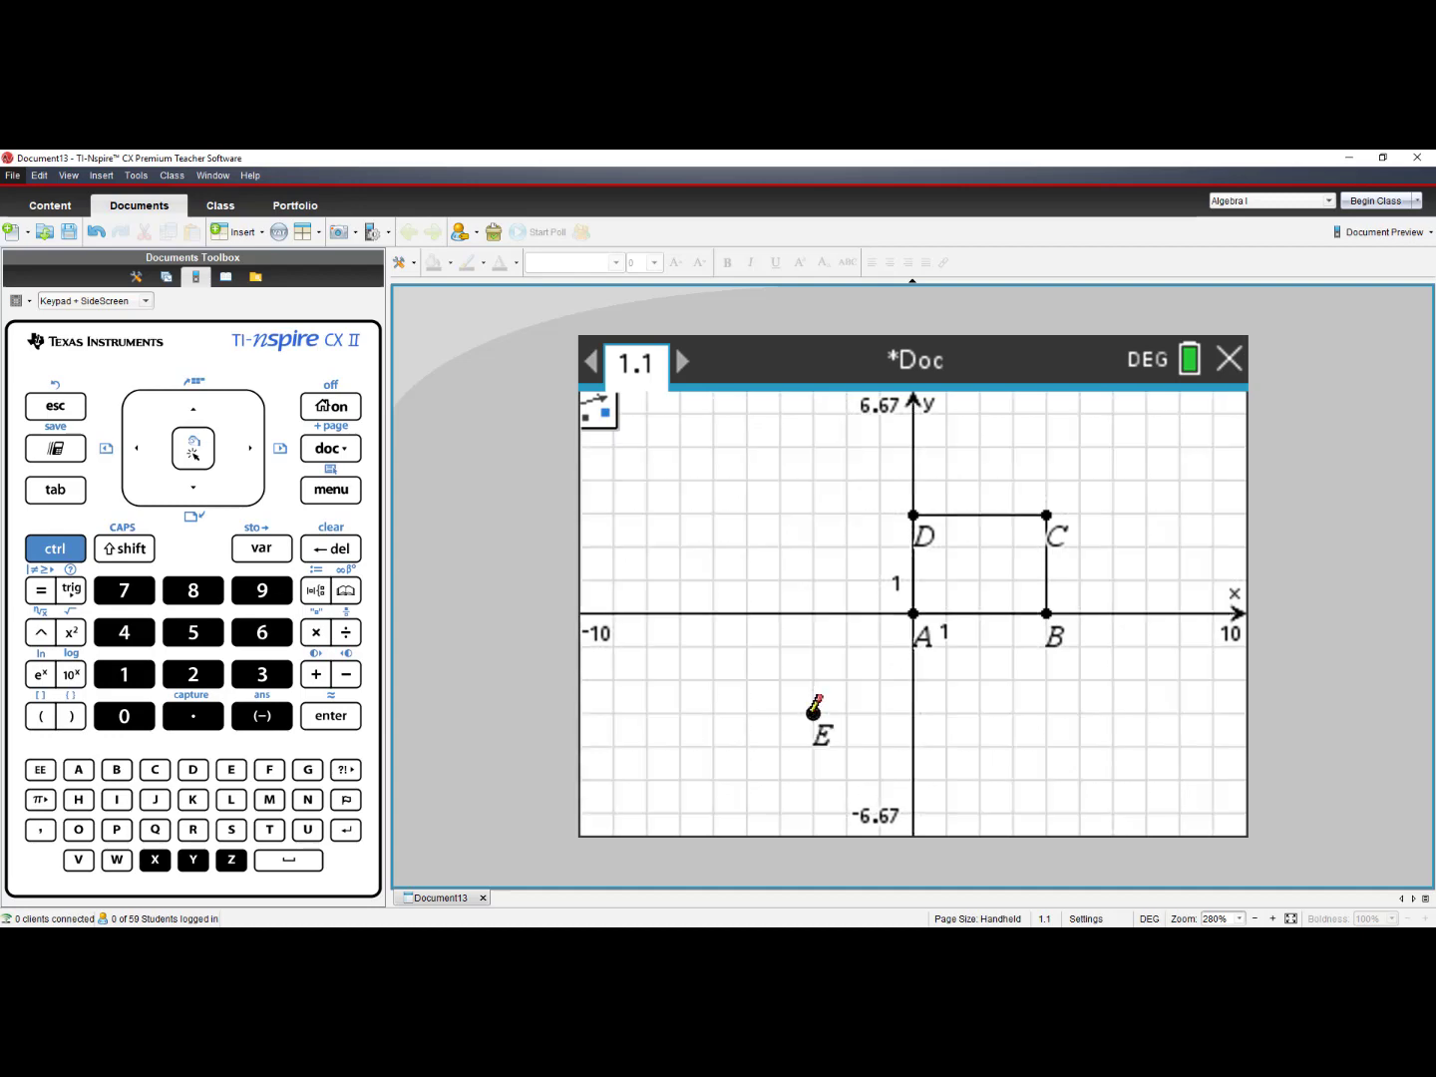
click(914, 713)
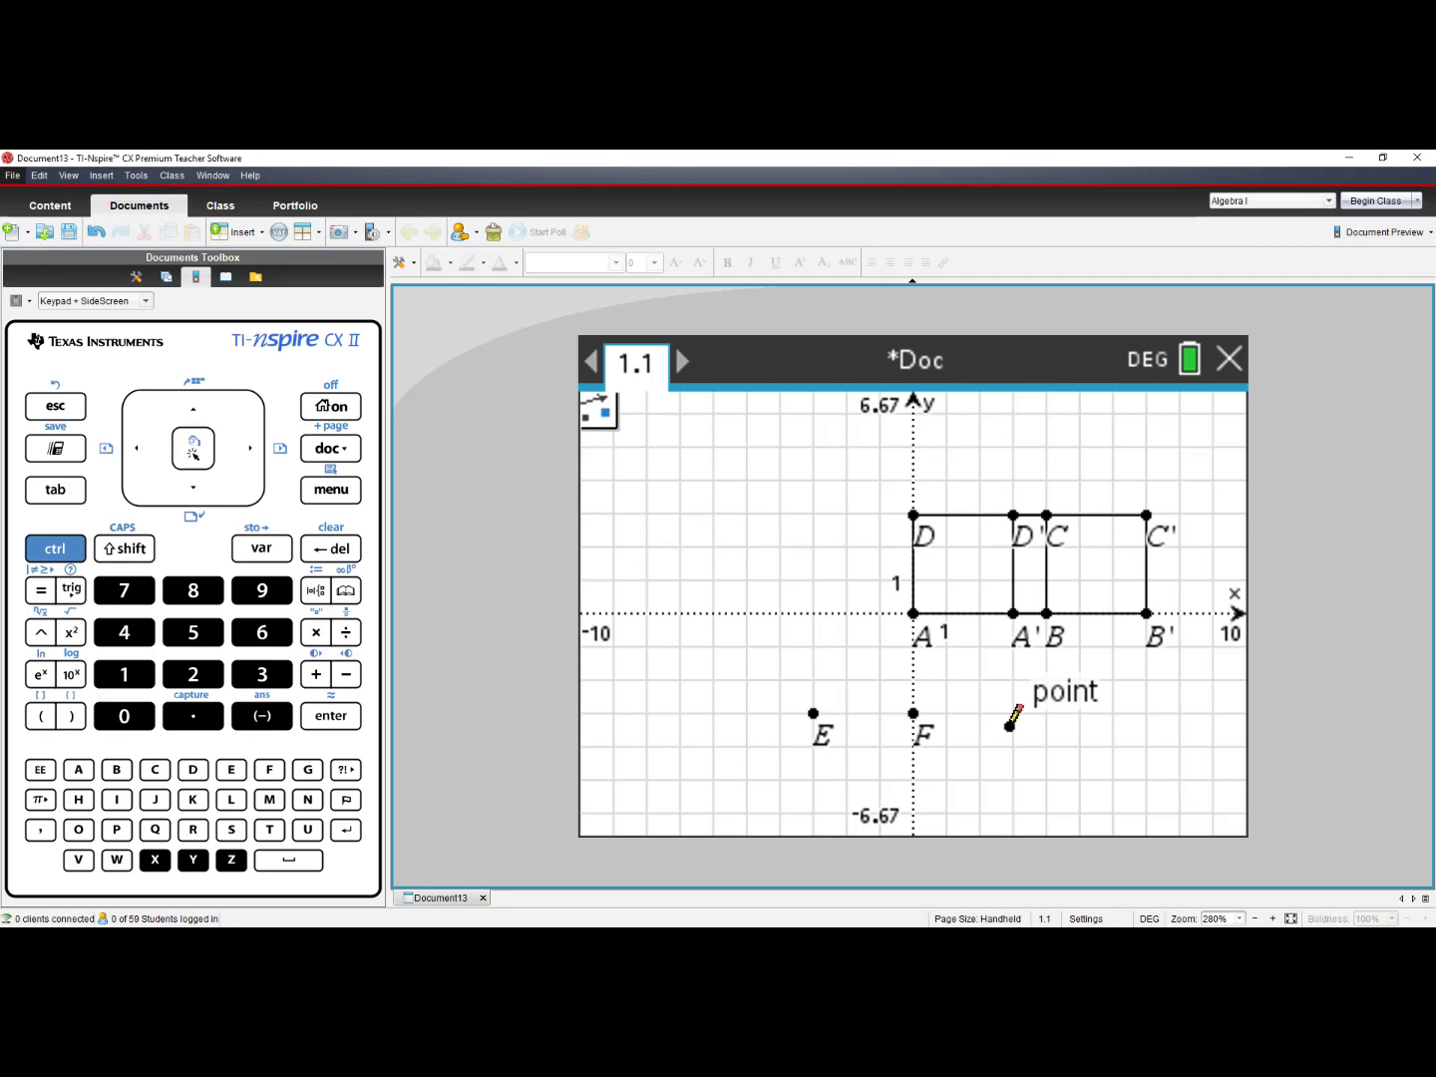
key(Escape)
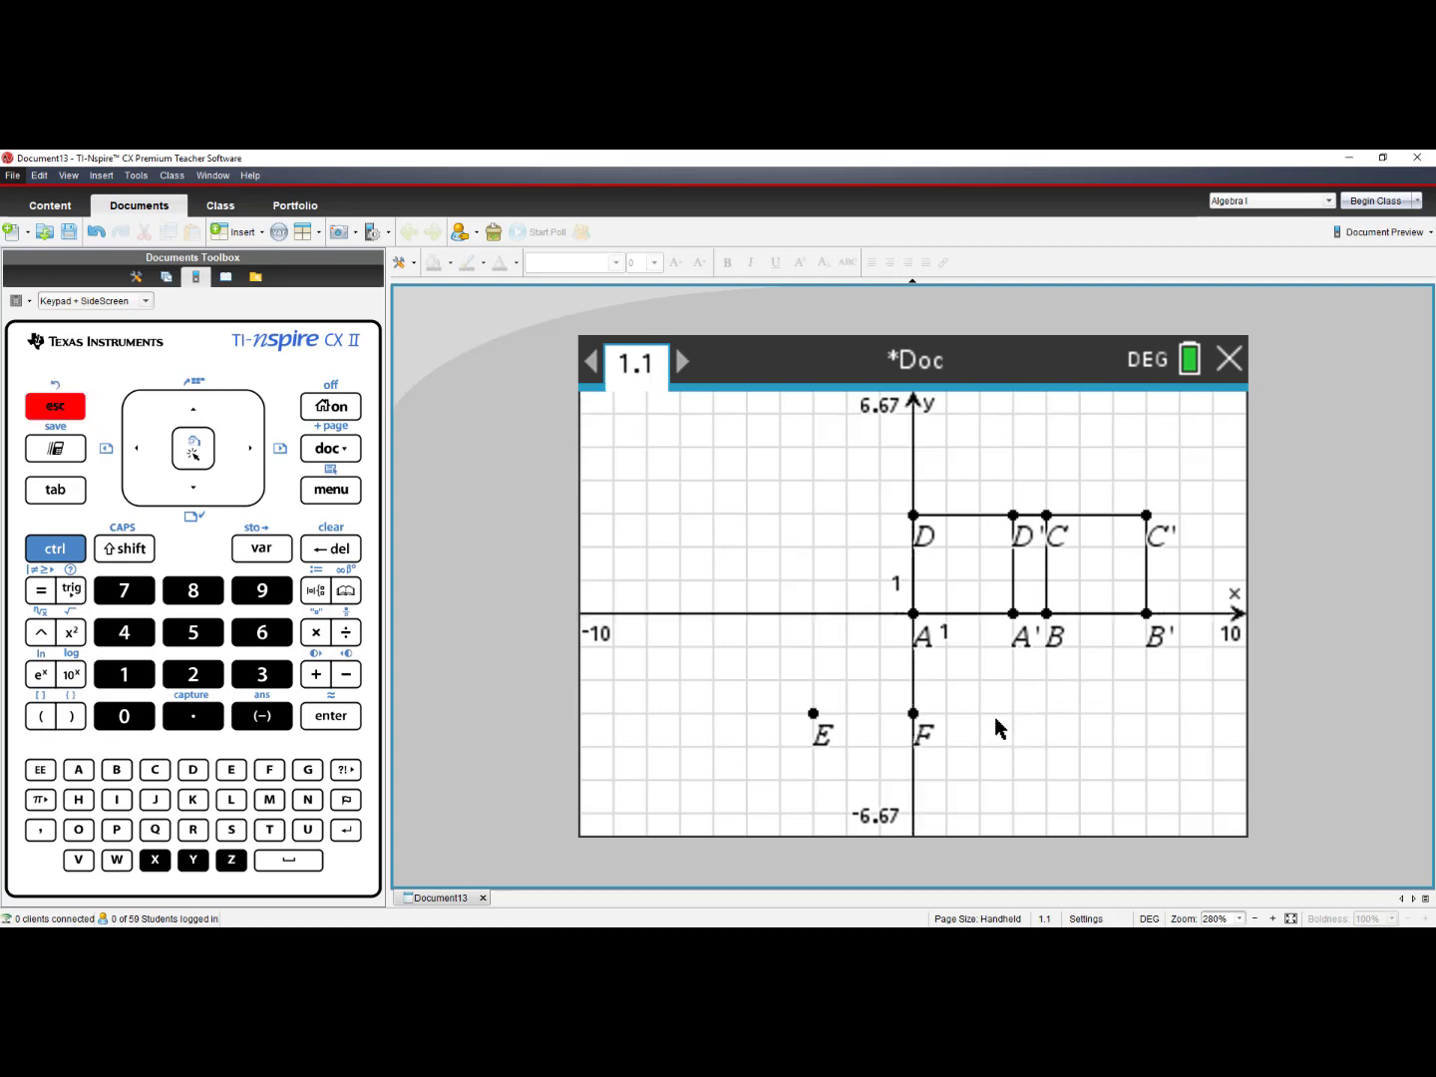